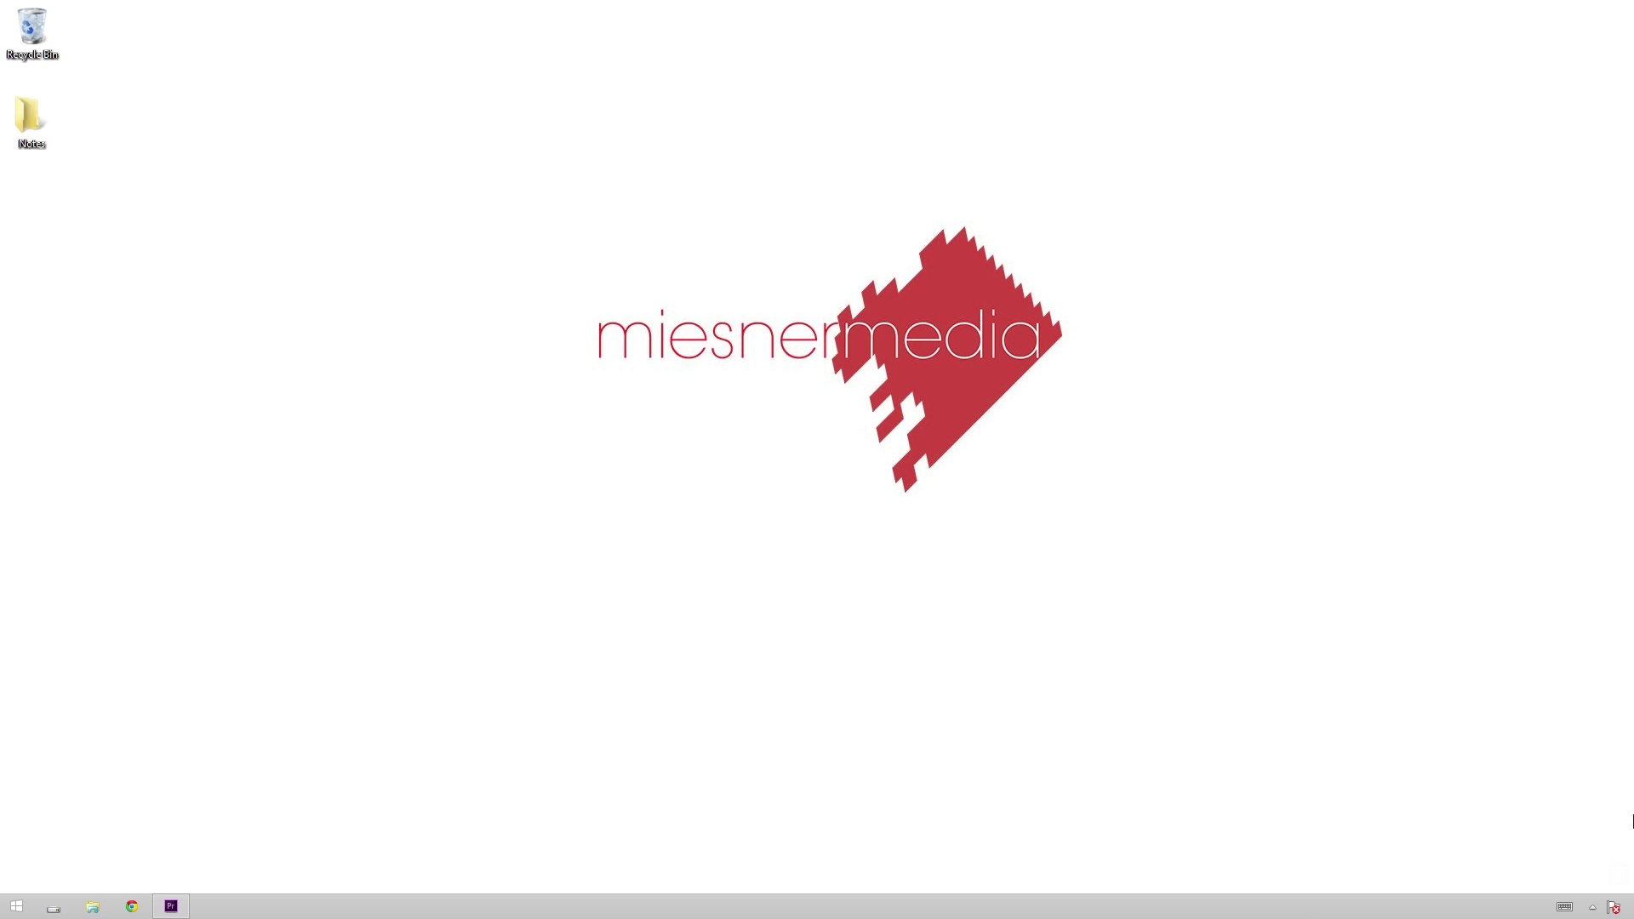
Step: Switch to Premiere Pro, apply the Lumetri Color effect to the clip on V2, and park the playhead at 00:00:25:12
{"action": "left_click", "coordinate": [188, 904]}
{"action": "left_click_drag", "start_coordinate": [730, 558], "coordinate": [718, 650]}
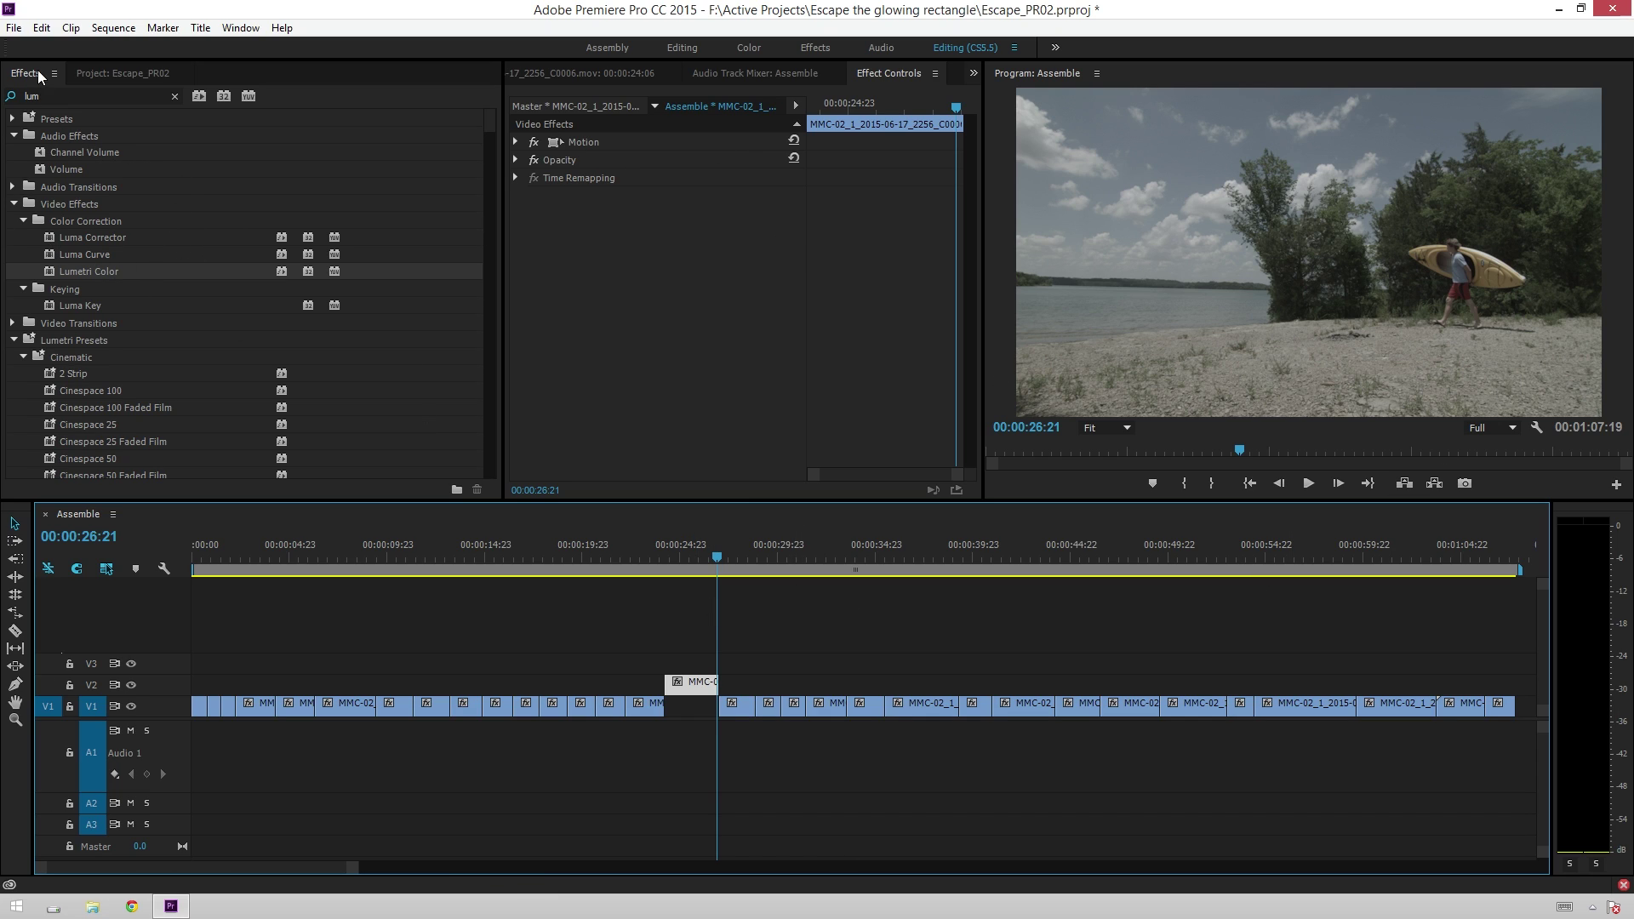
{"action": "left_click_drag", "start_coordinate": [104, 269], "coordinate": [692, 684]}
{"action": "left_click_drag", "start_coordinate": [707, 561], "coordinate": [692, 562]}
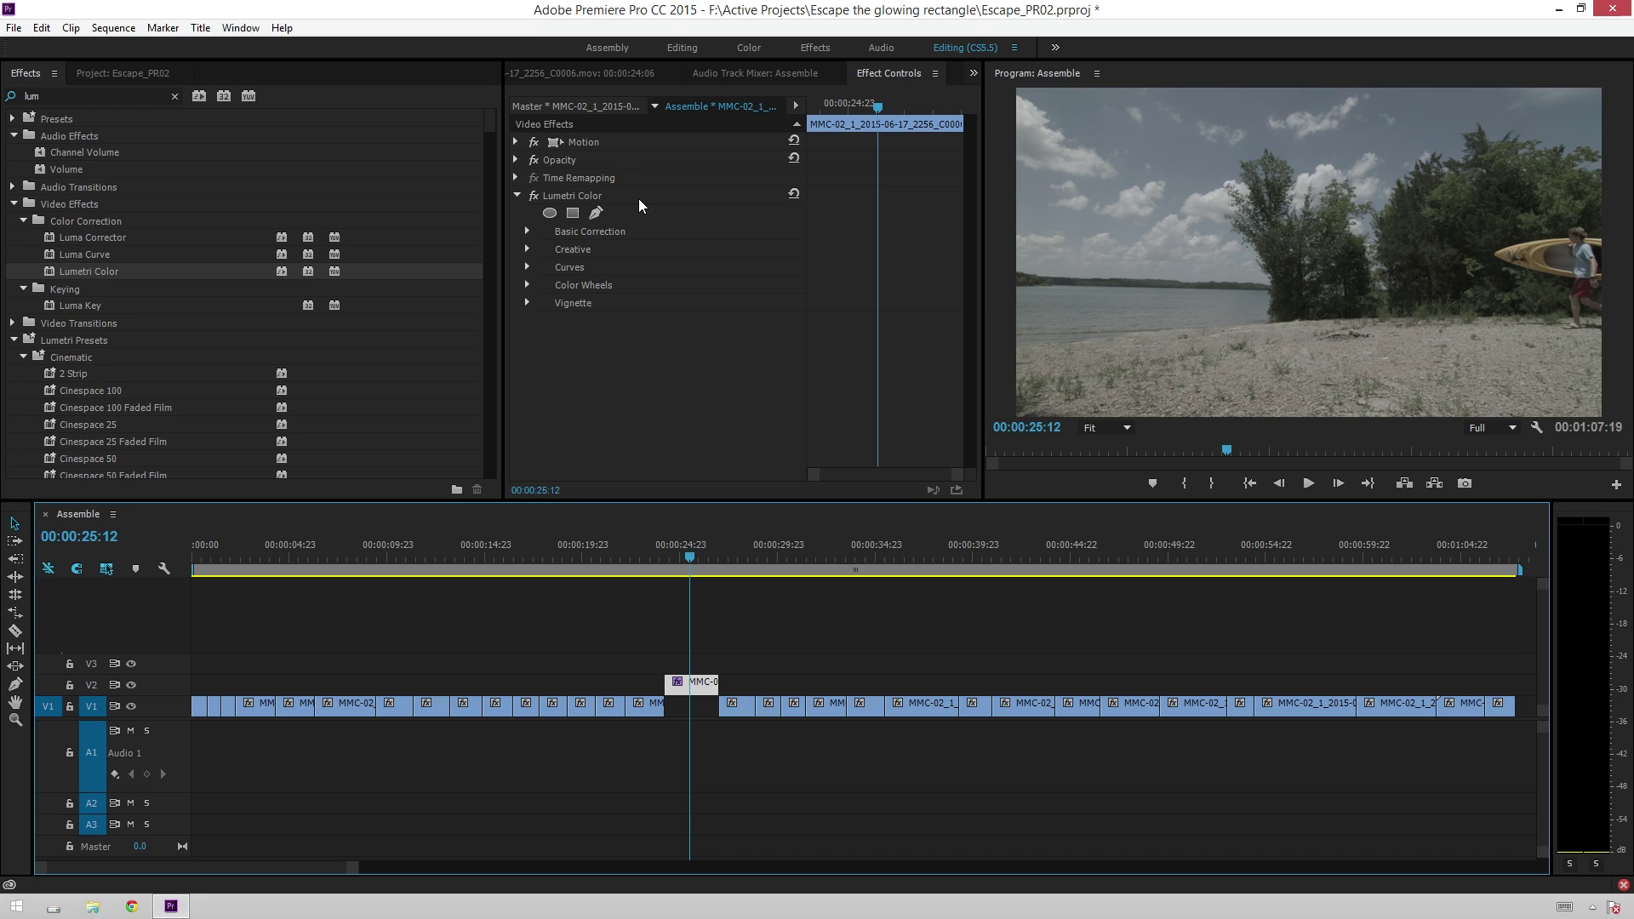
Step: Expand Lumetri Color's Basic Correction section and look through its Input LUT, White Balance, Tone and Saturation controls
{"action": "left_click", "coordinate": [526, 231]}
{"action": "scroll", "coordinate": [548, 262], "scroll_direction": "down", "scroll_amount": 3}
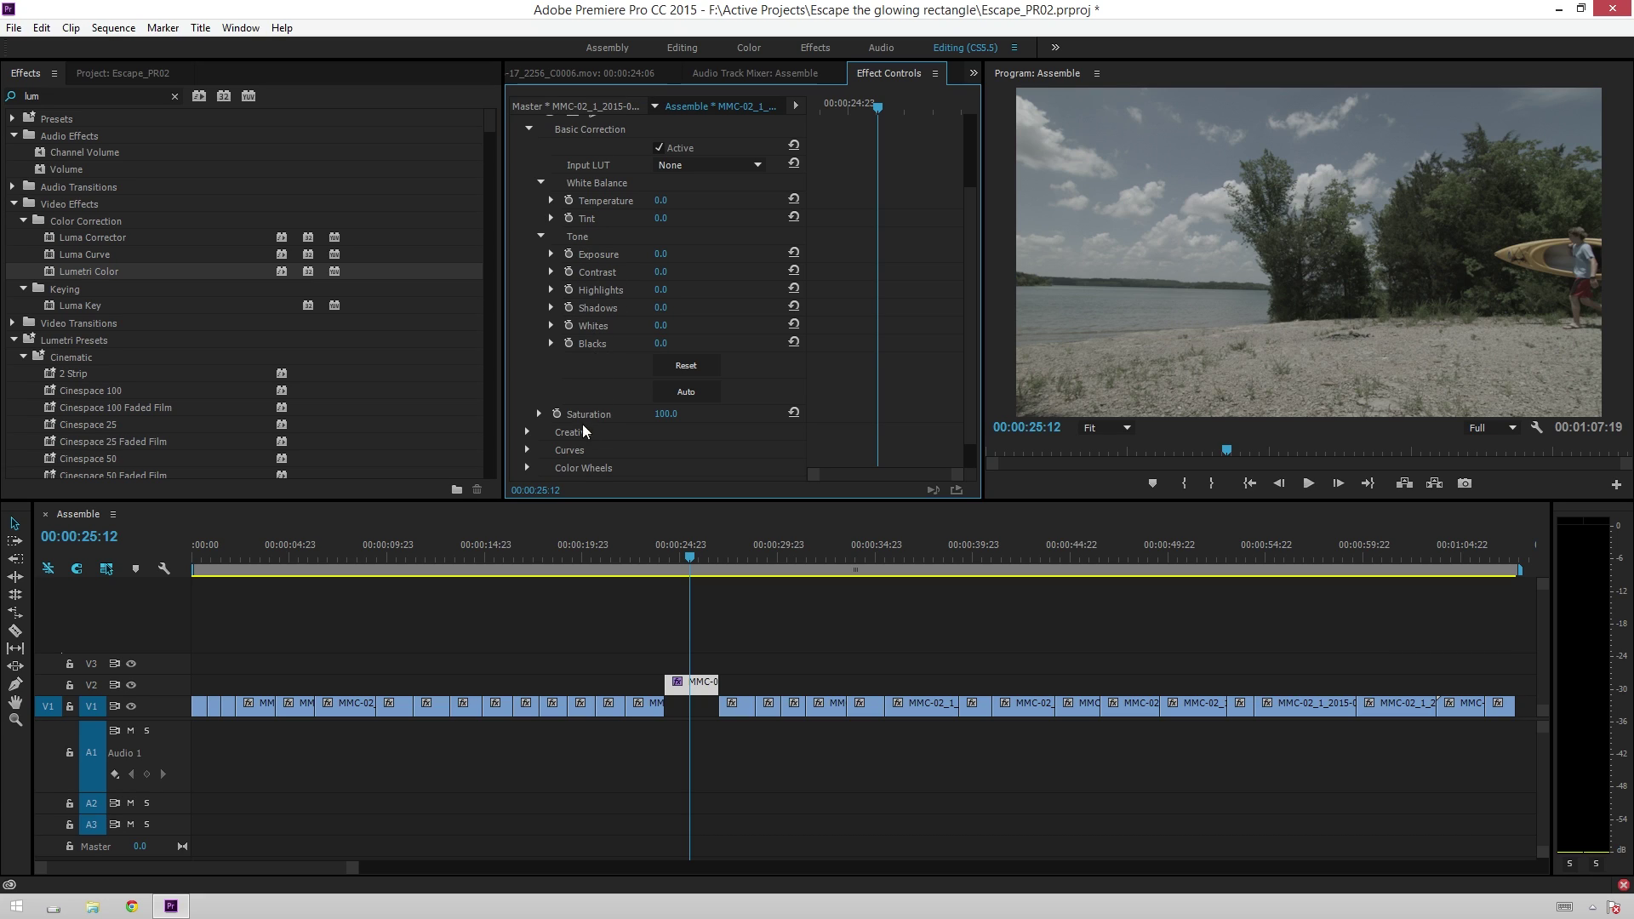
{"action": "left_click", "coordinate": [696, 396]}
{"action": "left_click", "coordinate": [696, 399]}
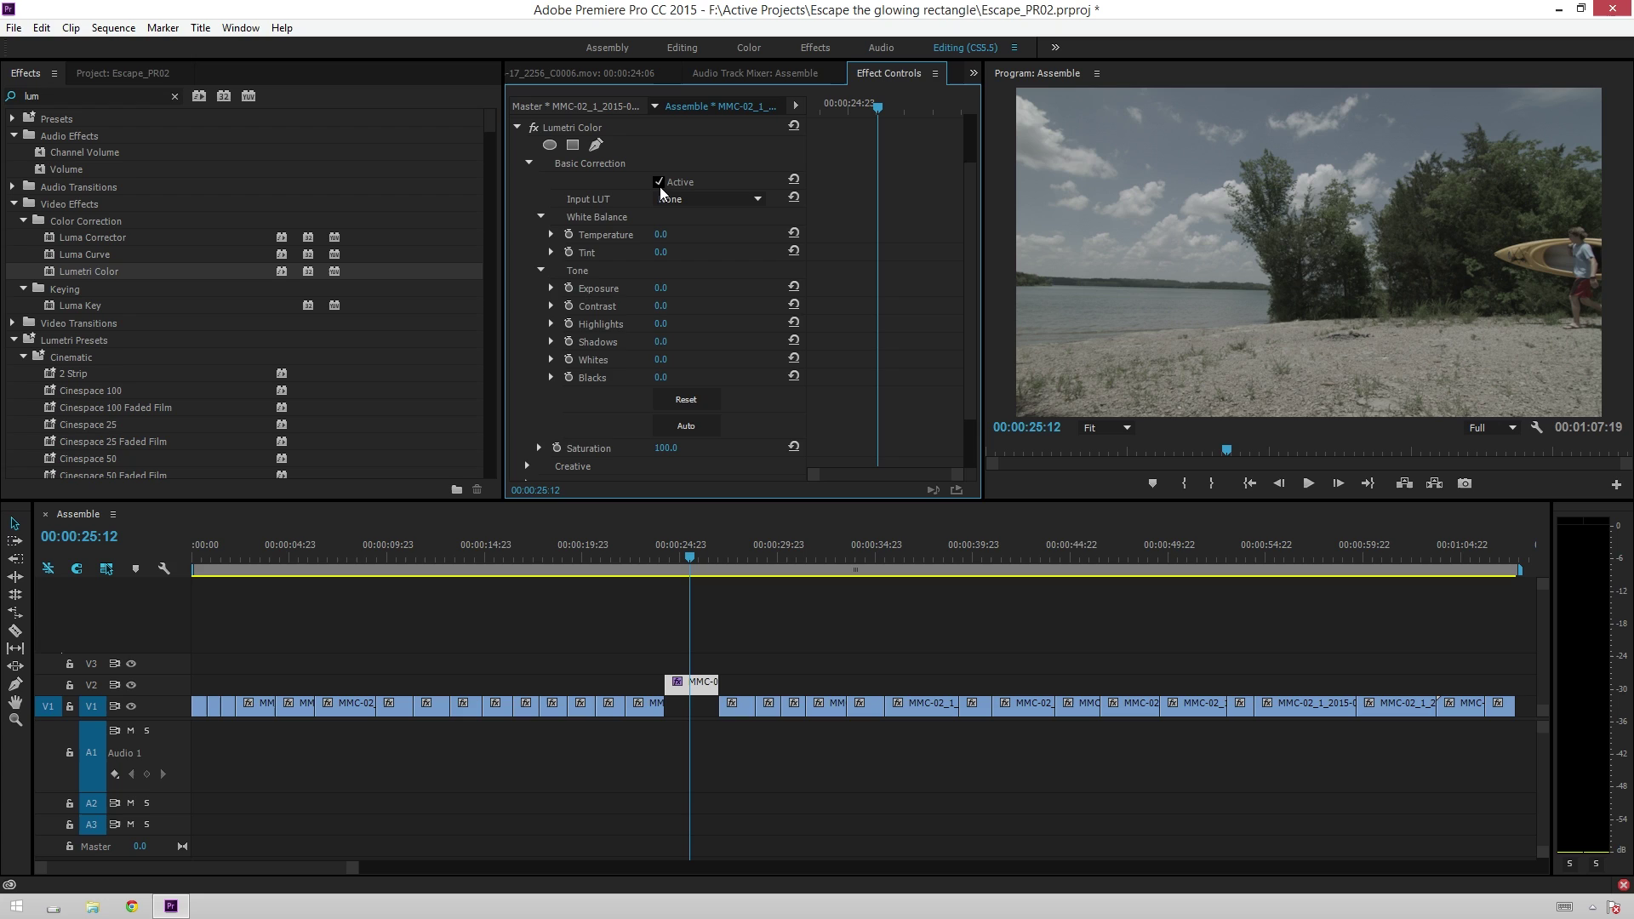
{"action": "scroll", "coordinate": [627, 352], "scroll_direction": "down", "scroll_amount": 1}
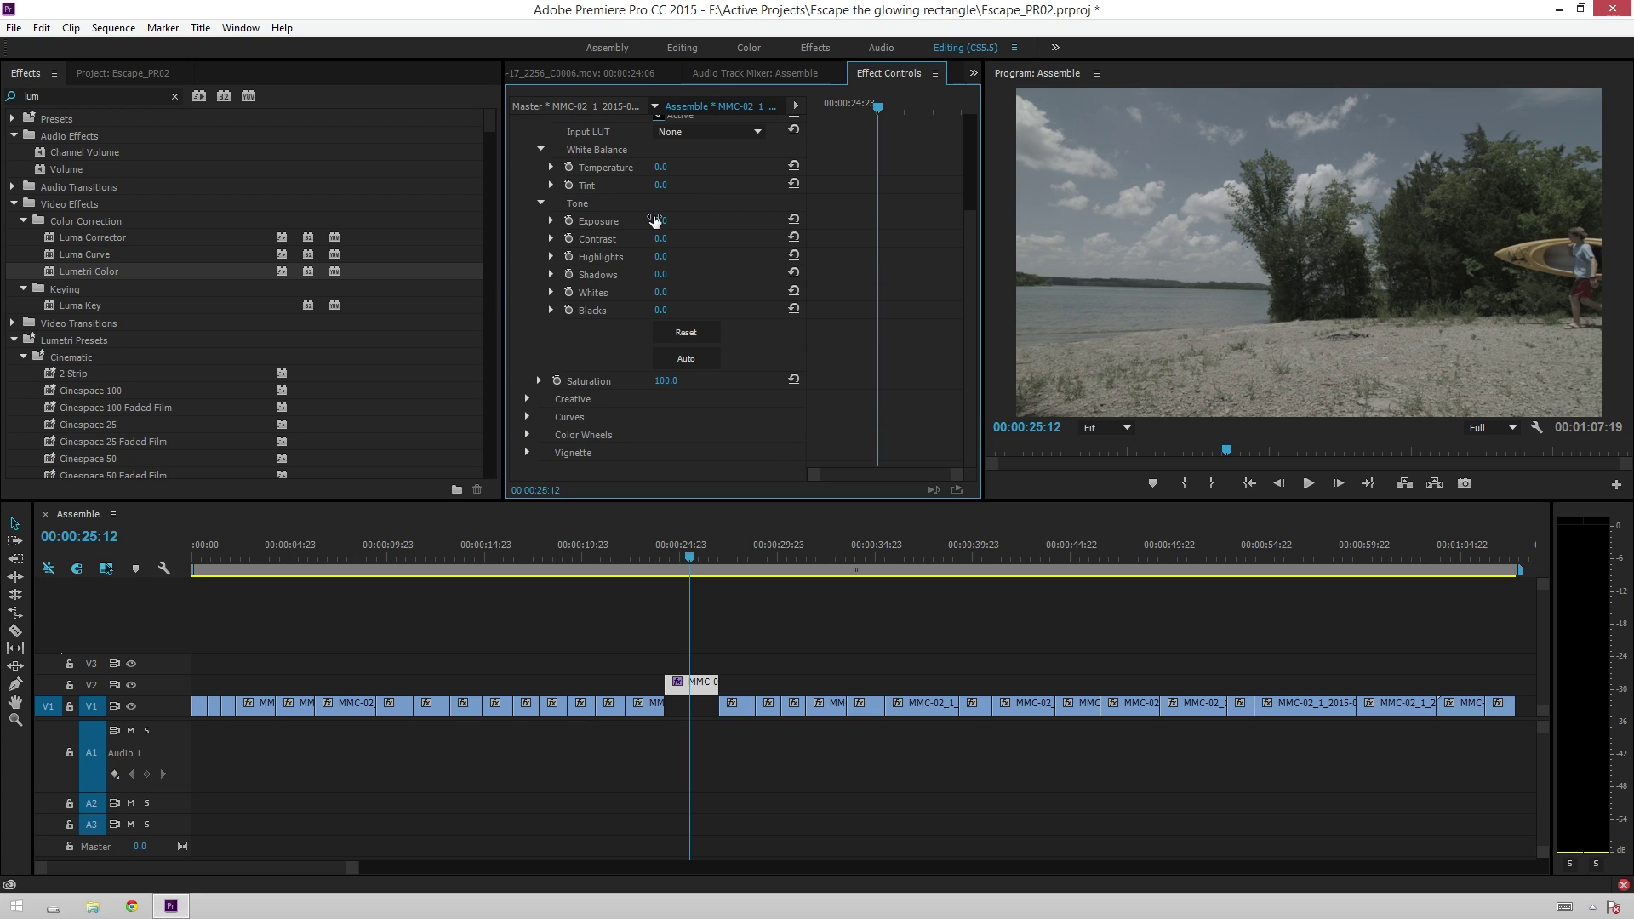
{"action": "scroll", "coordinate": [655, 222], "scroll_direction": "up", "scroll_amount": 1}
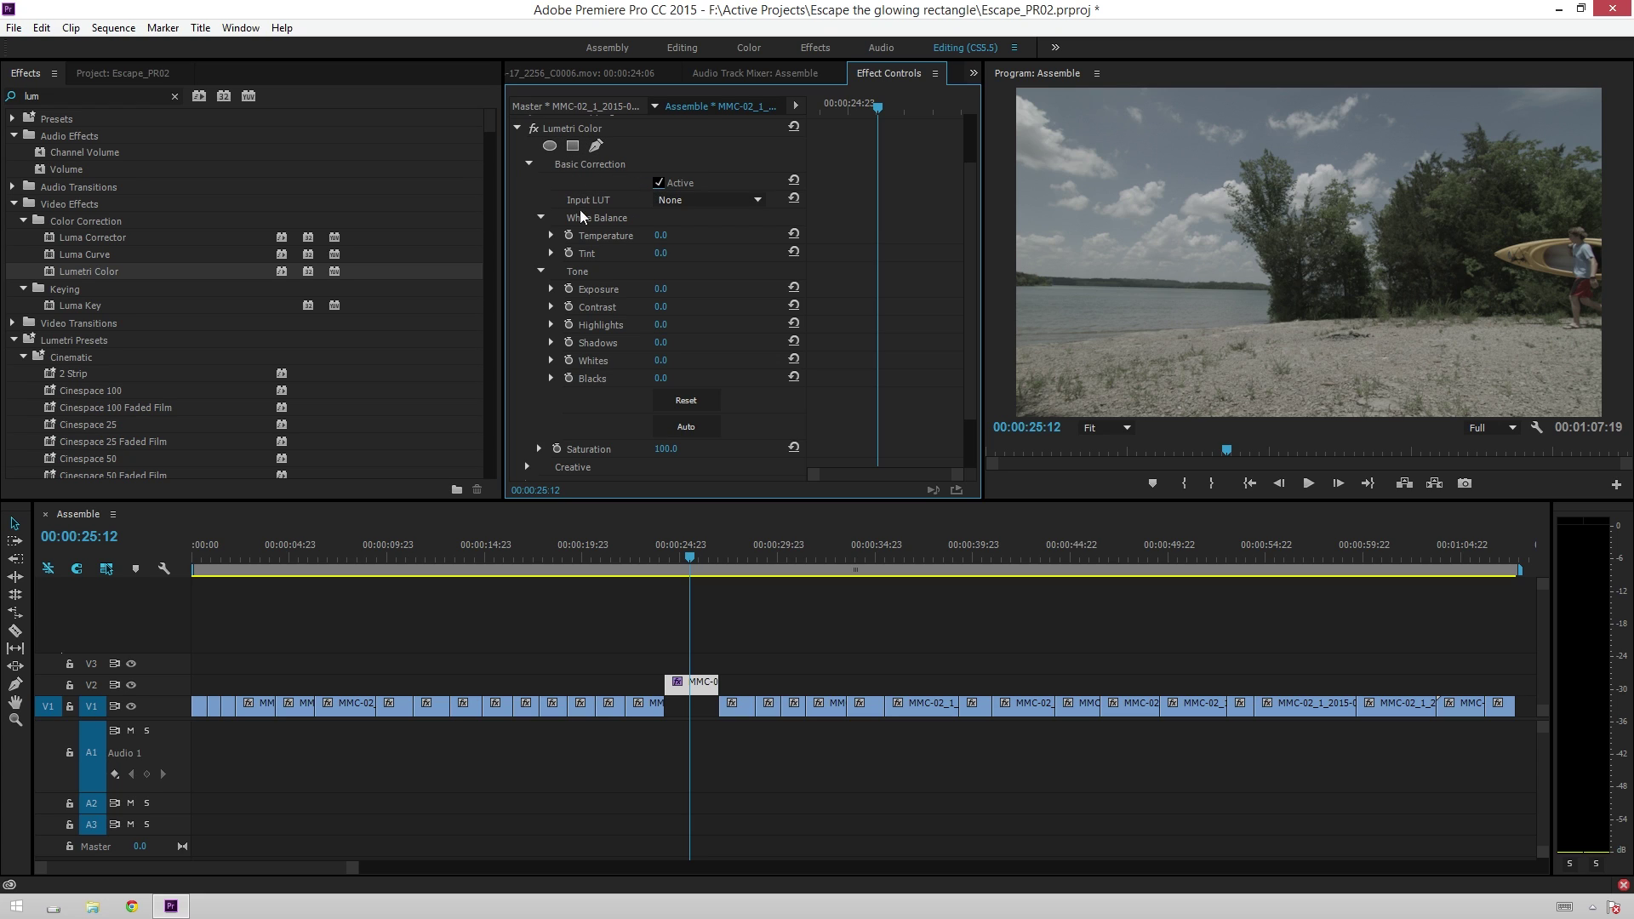
Step: Try the ARRI_Universal_DCI, D-21_delogC_EI0200_B1 and CANON C500 - SL - PROFILE input LUTs in Basic Correction
{"action": "left_click", "coordinate": [743, 201]}
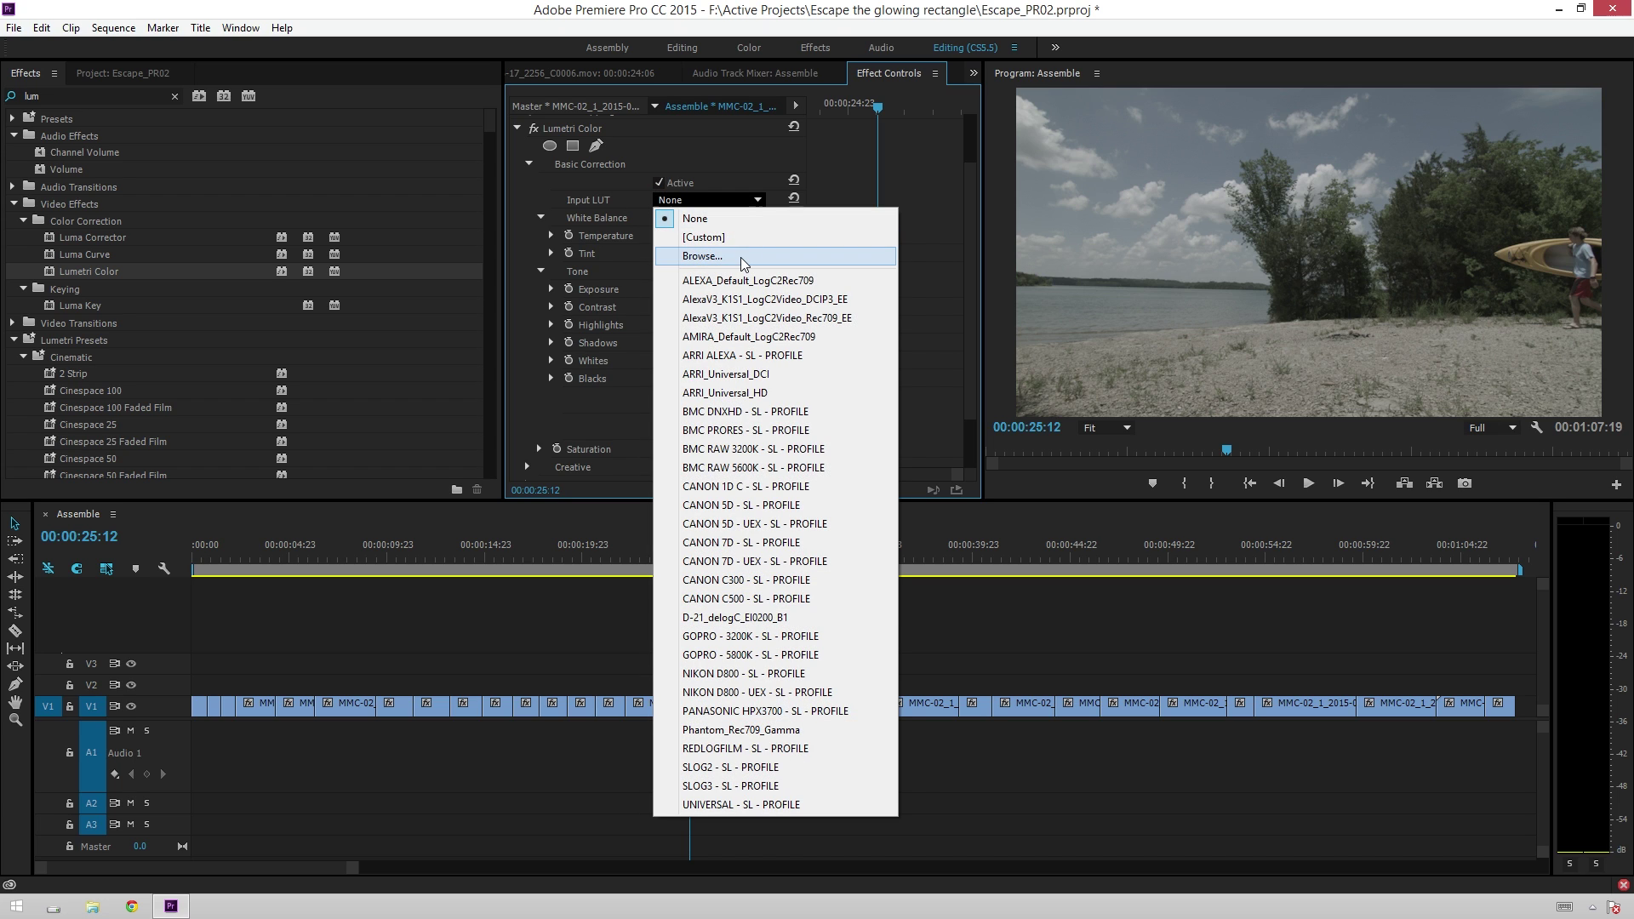
{"action": "left_click", "coordinate": [732, 374]}
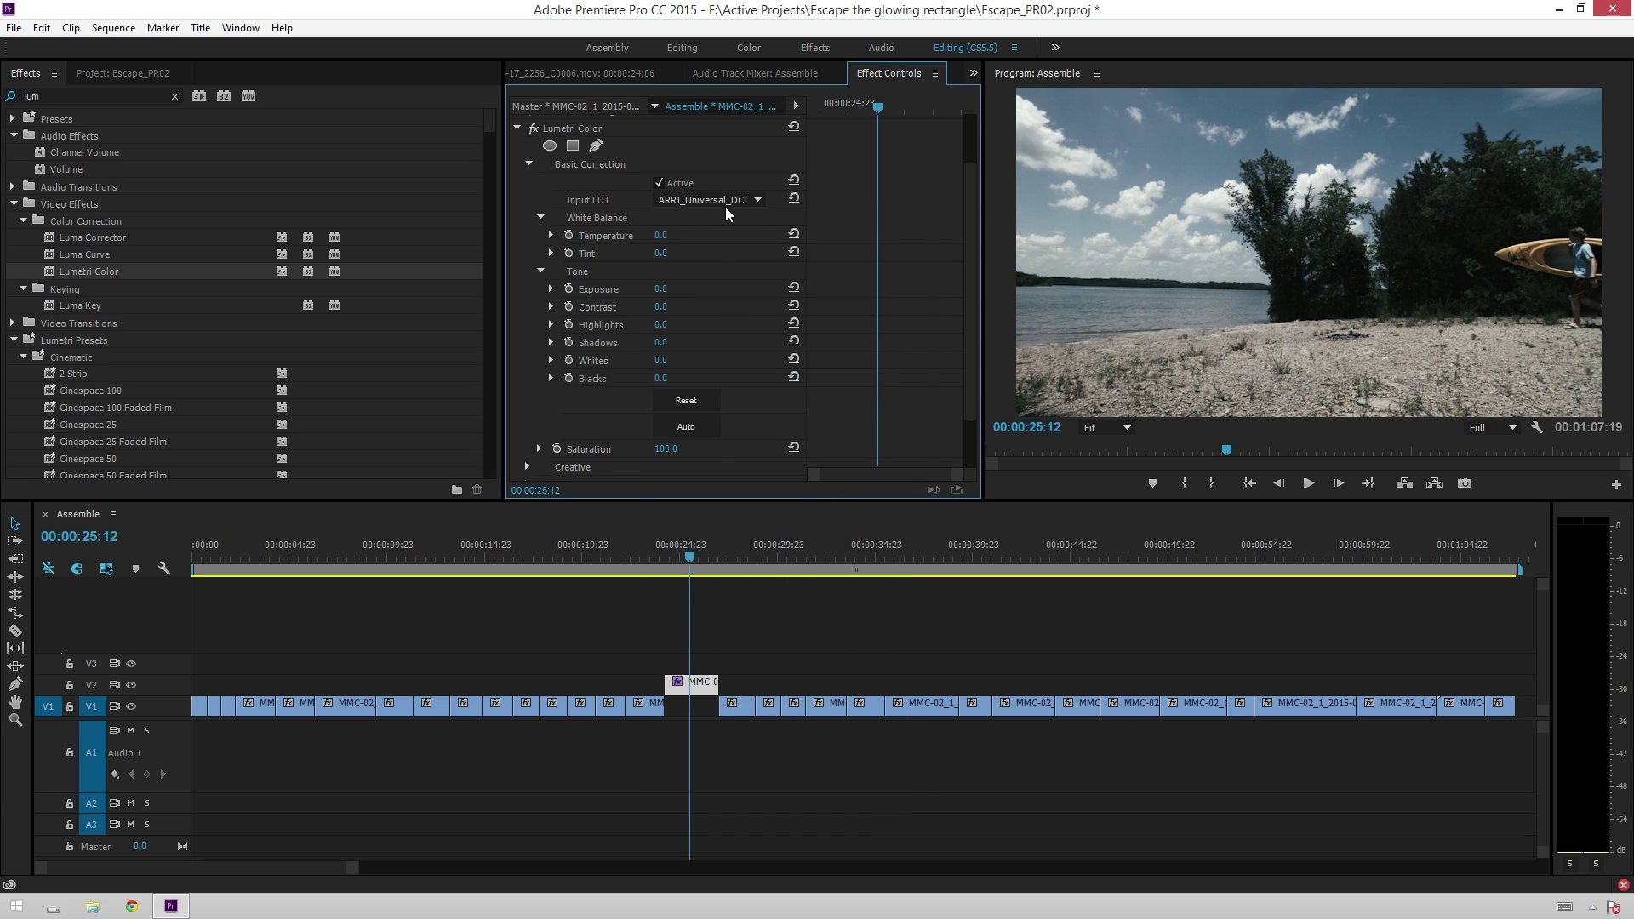
{"action": "left_click", "coordinate": [718, 202]}
{"action": "left_click", "coordinate": [720, 598]}
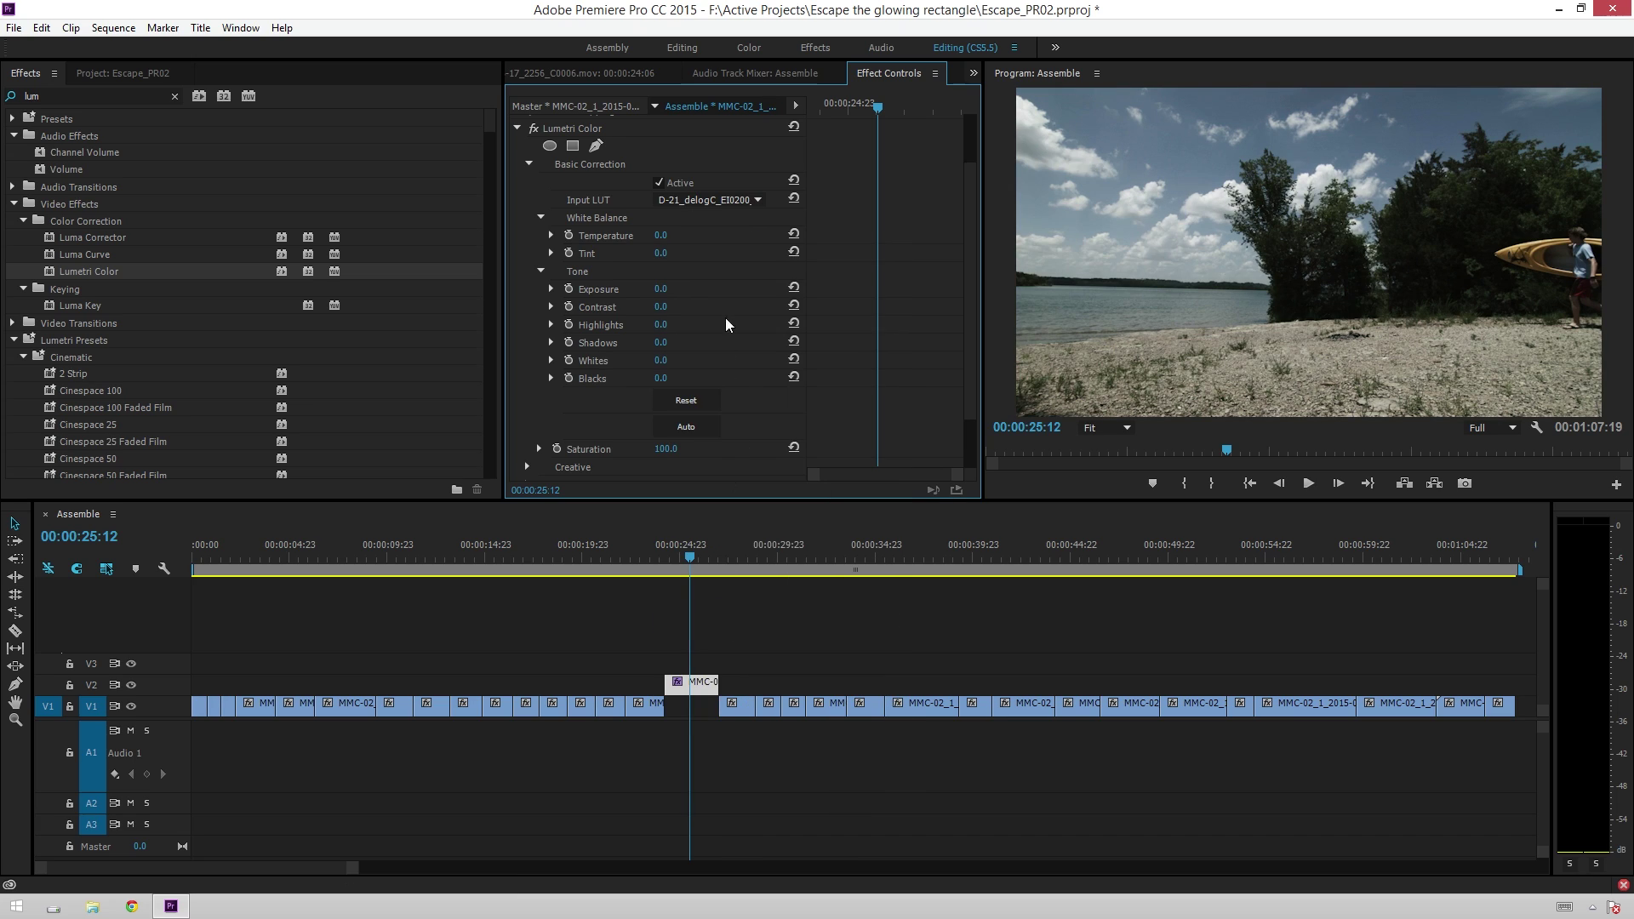
Step: Load the Simple Sitcom cube file from the MM Lut Pack Log folder as the Input LUT
{"action": "left_click", "coordinate": [707, 200]}
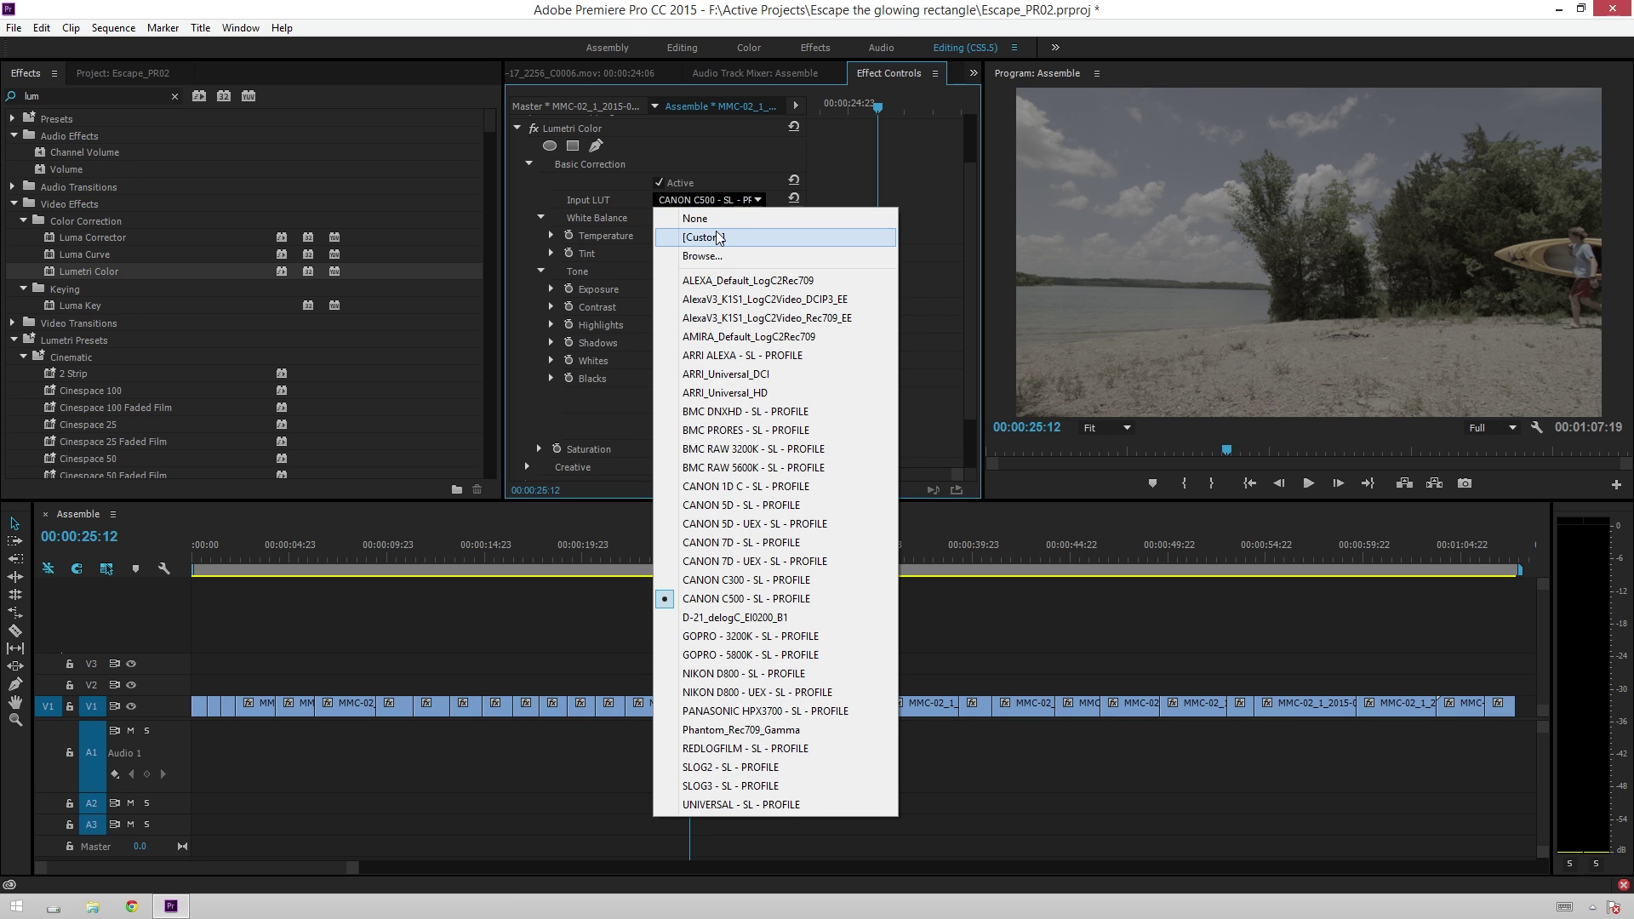
{"action": "left_click", "coordinate": [702, 256]}
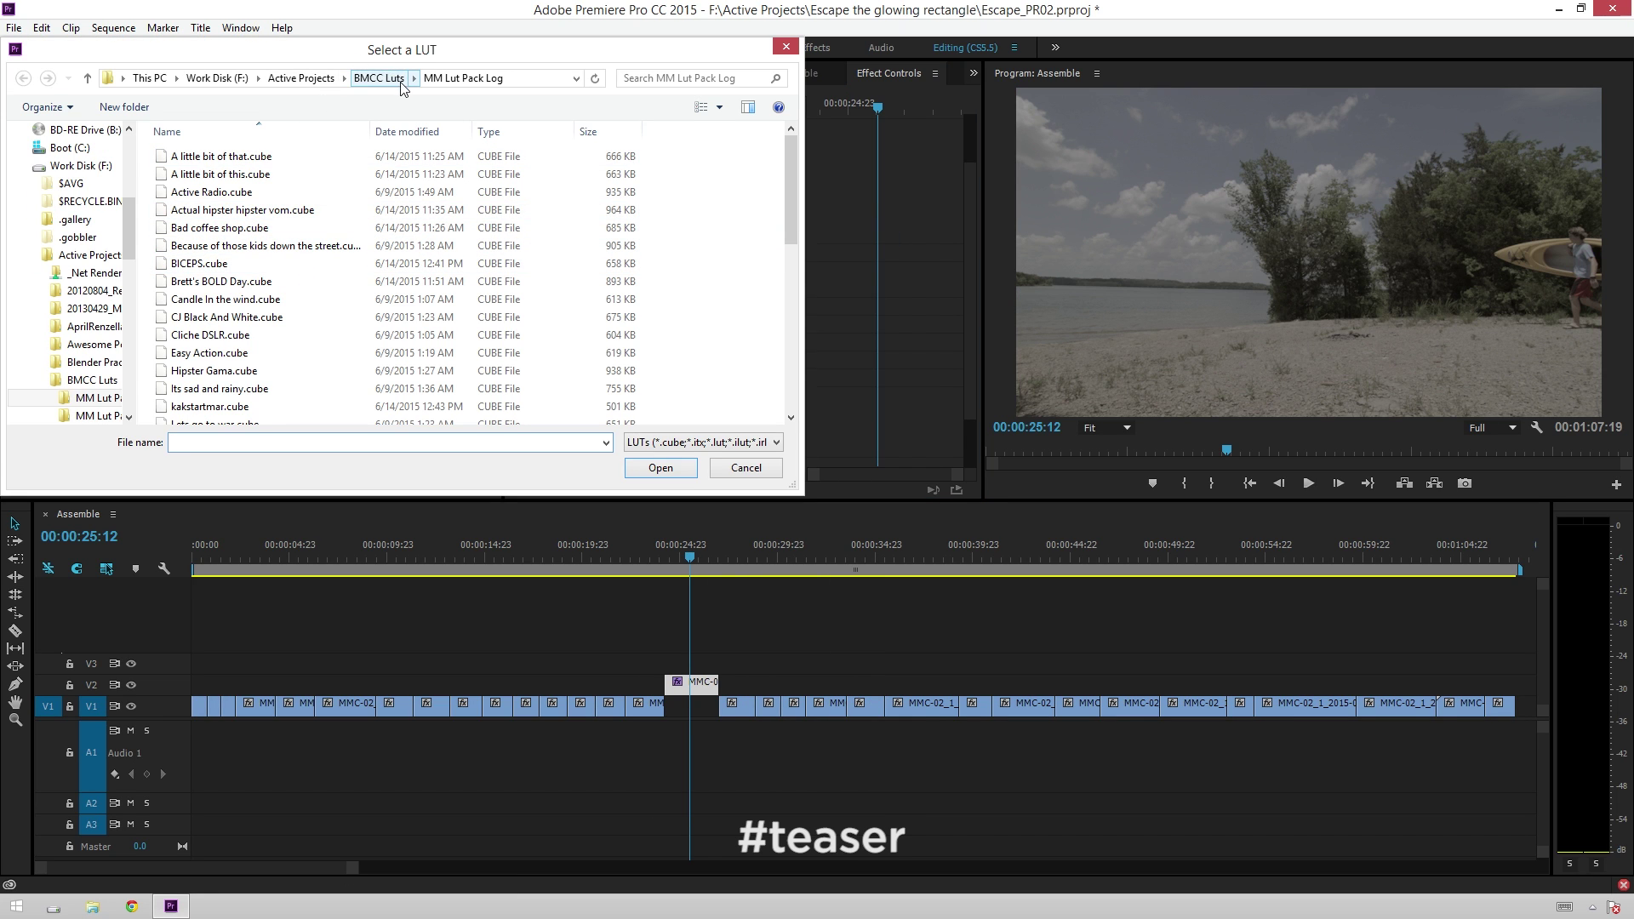
{"action": "left_click", "coordinate": [301, 245]}
{"action": "scroll", "coordinate": [274, 405], "scroll_direction": "down", "scroll_amount": 5}
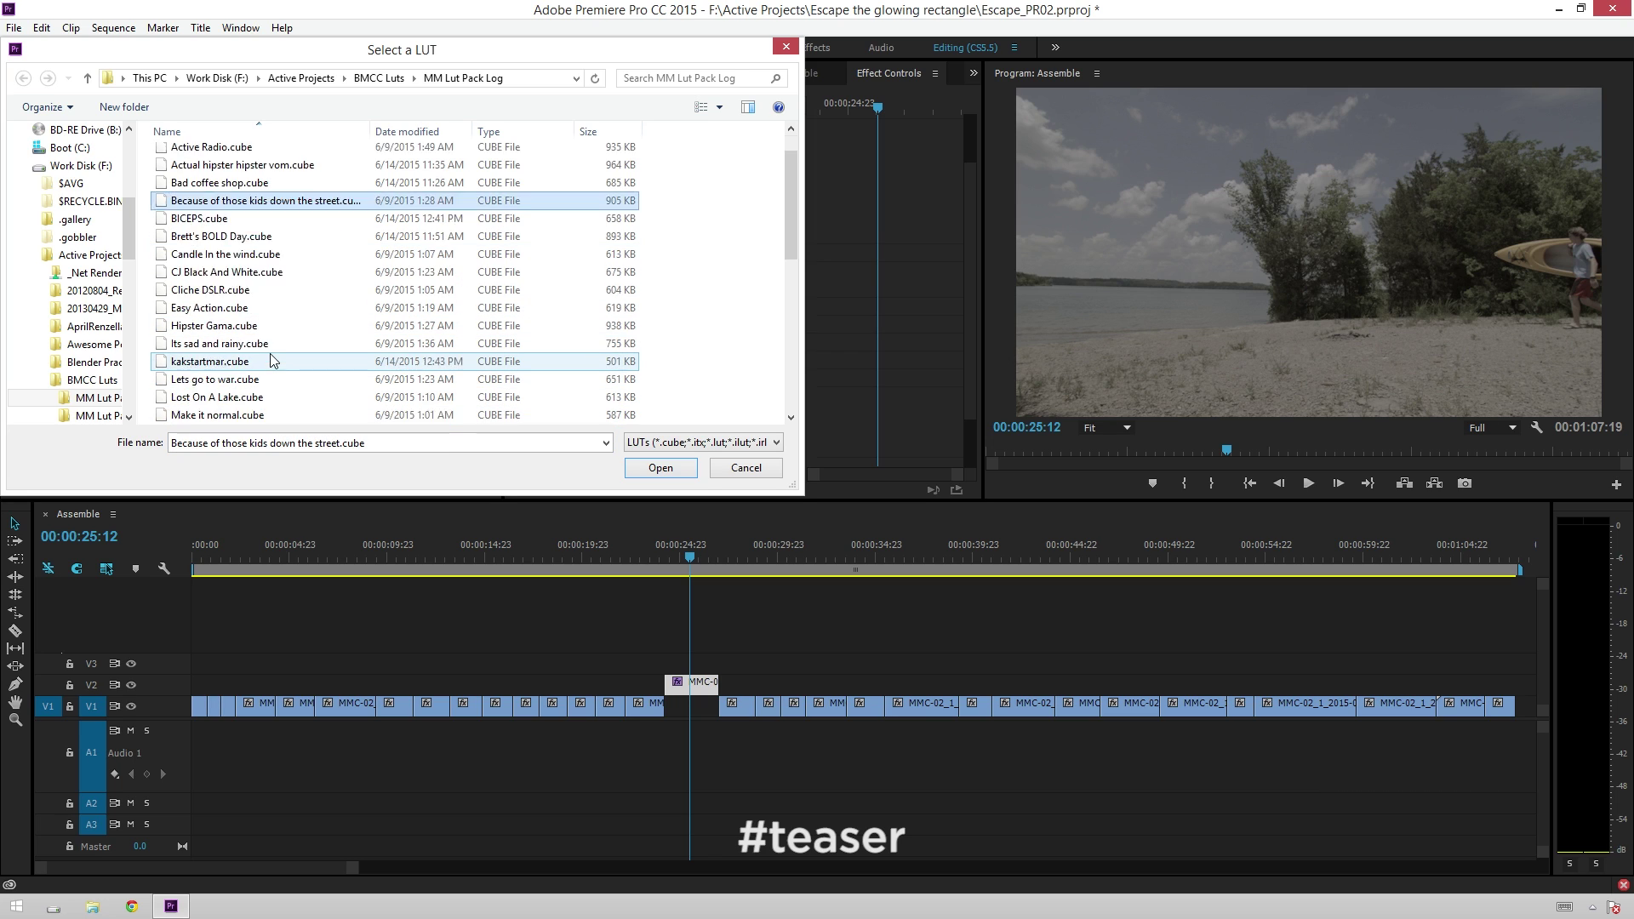
{"action": "double_click", "coordinate": [251, 350]}
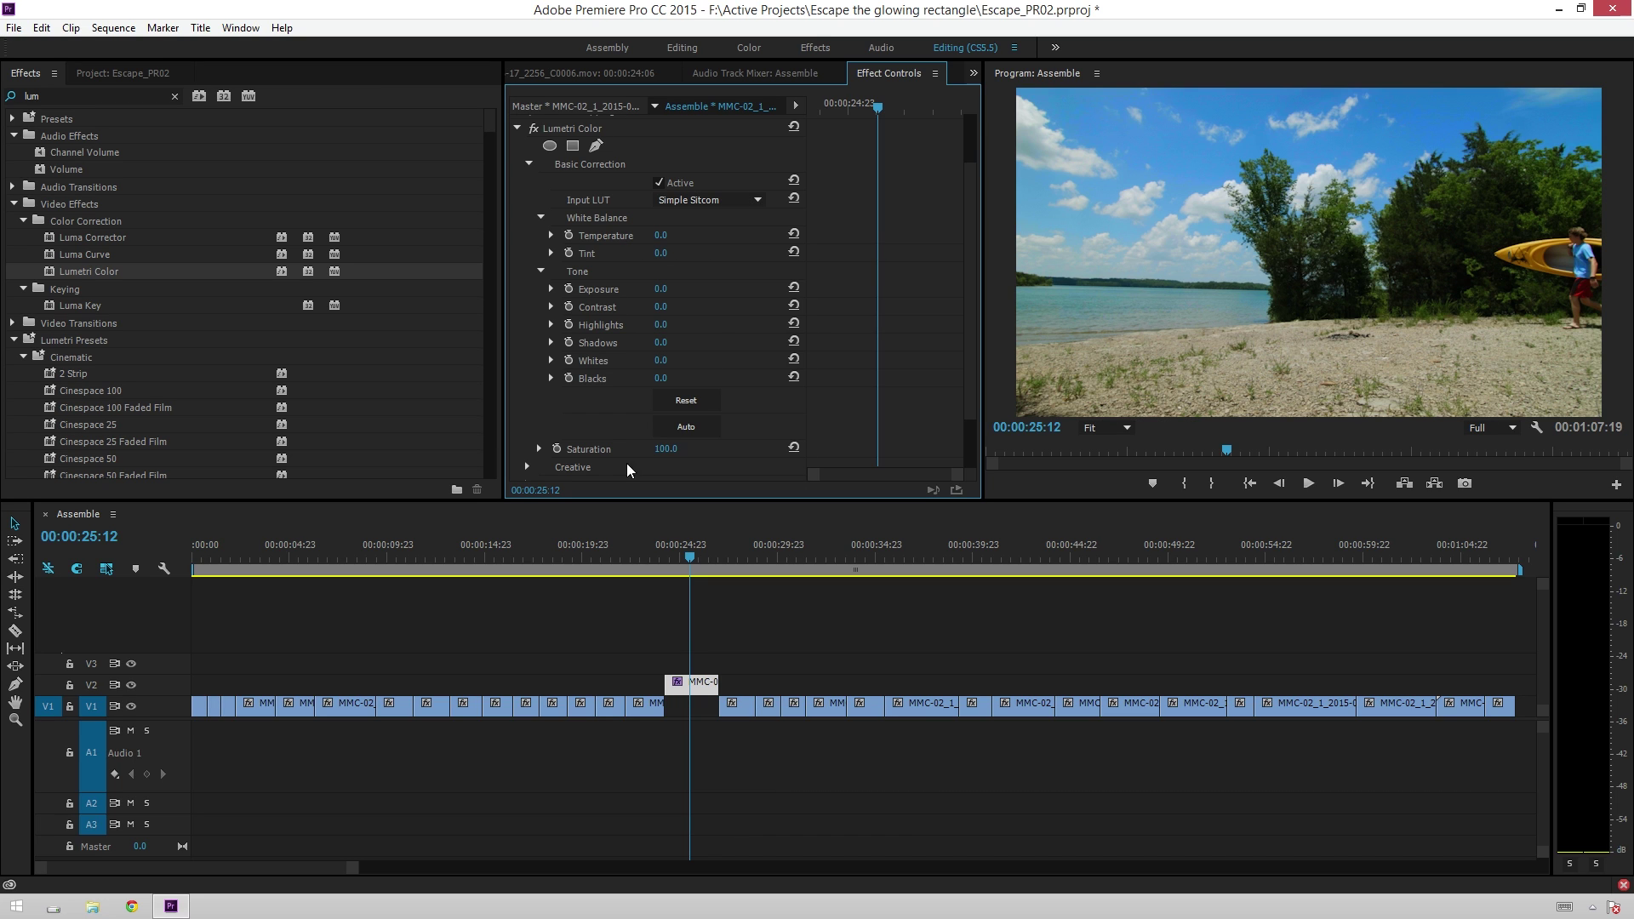
Step: Try Temperature 94, Exposure 0.9, Contrast -70, Highlights 49, Shadows 35, Whites -38 and Blacks -64 in Basic Correction, and change the Saturation
{"action": "left_click_drag", "start_coordinate": [664, 238], "coordinate": [629, 378]}
{"action": "key", "text": "ctrl+z"}
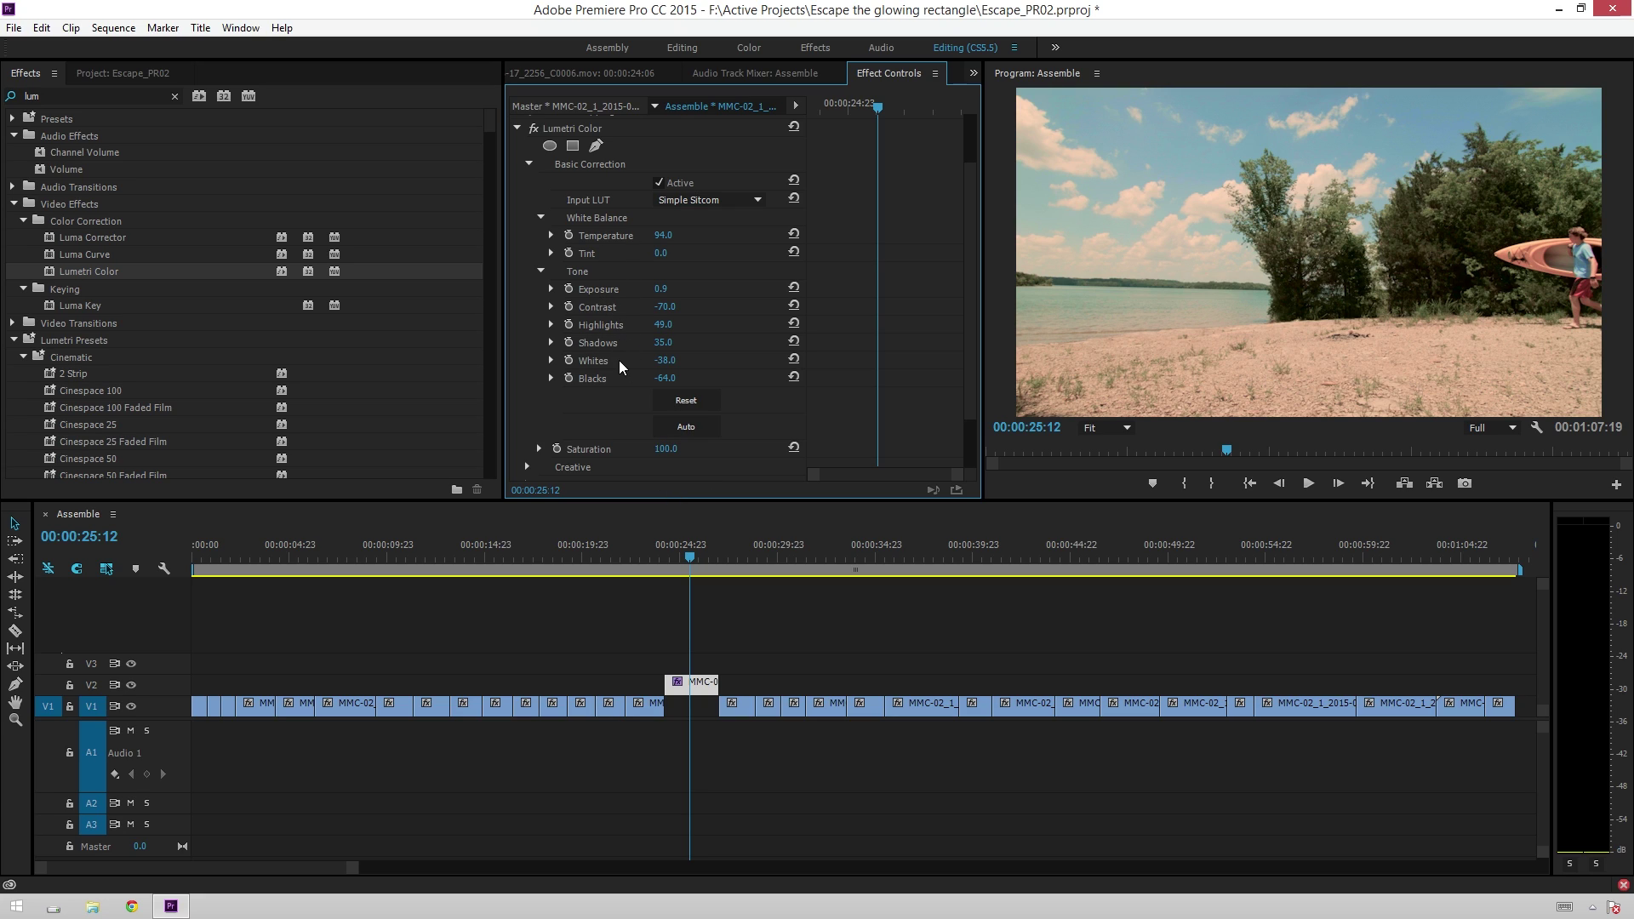
{"action": "scroll", "coordinate": [614, 439], "scroll_direction": "down", "scroll_amount": 1}
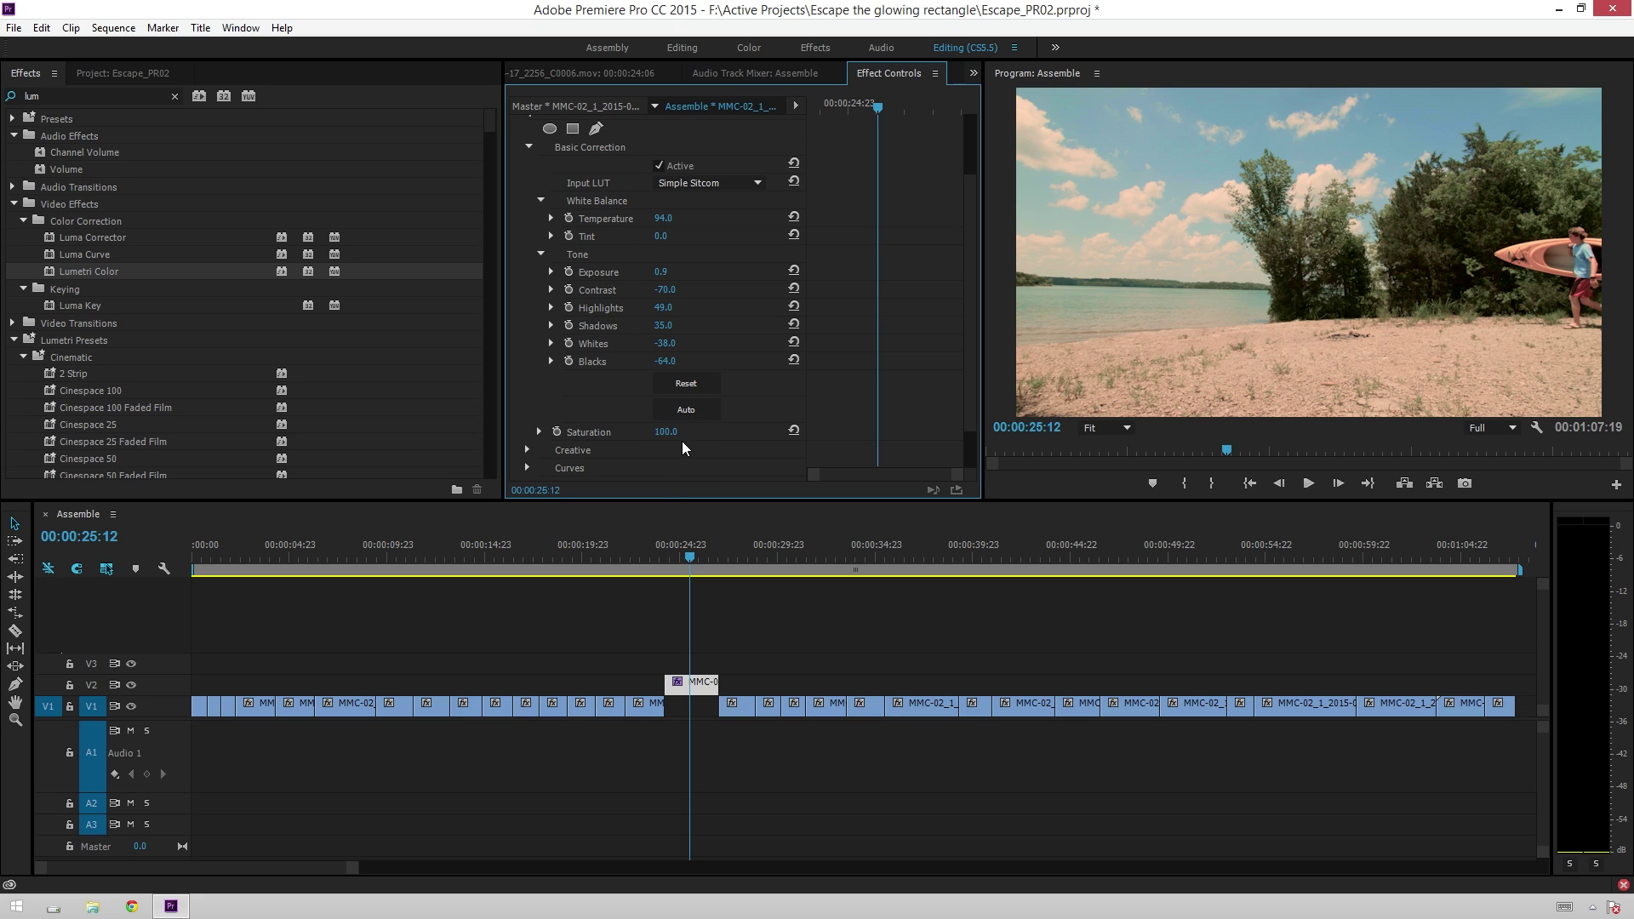
{"action": "left_click_drag", "start_coordinate": [669, 437], "coordinate": [613, 437]}
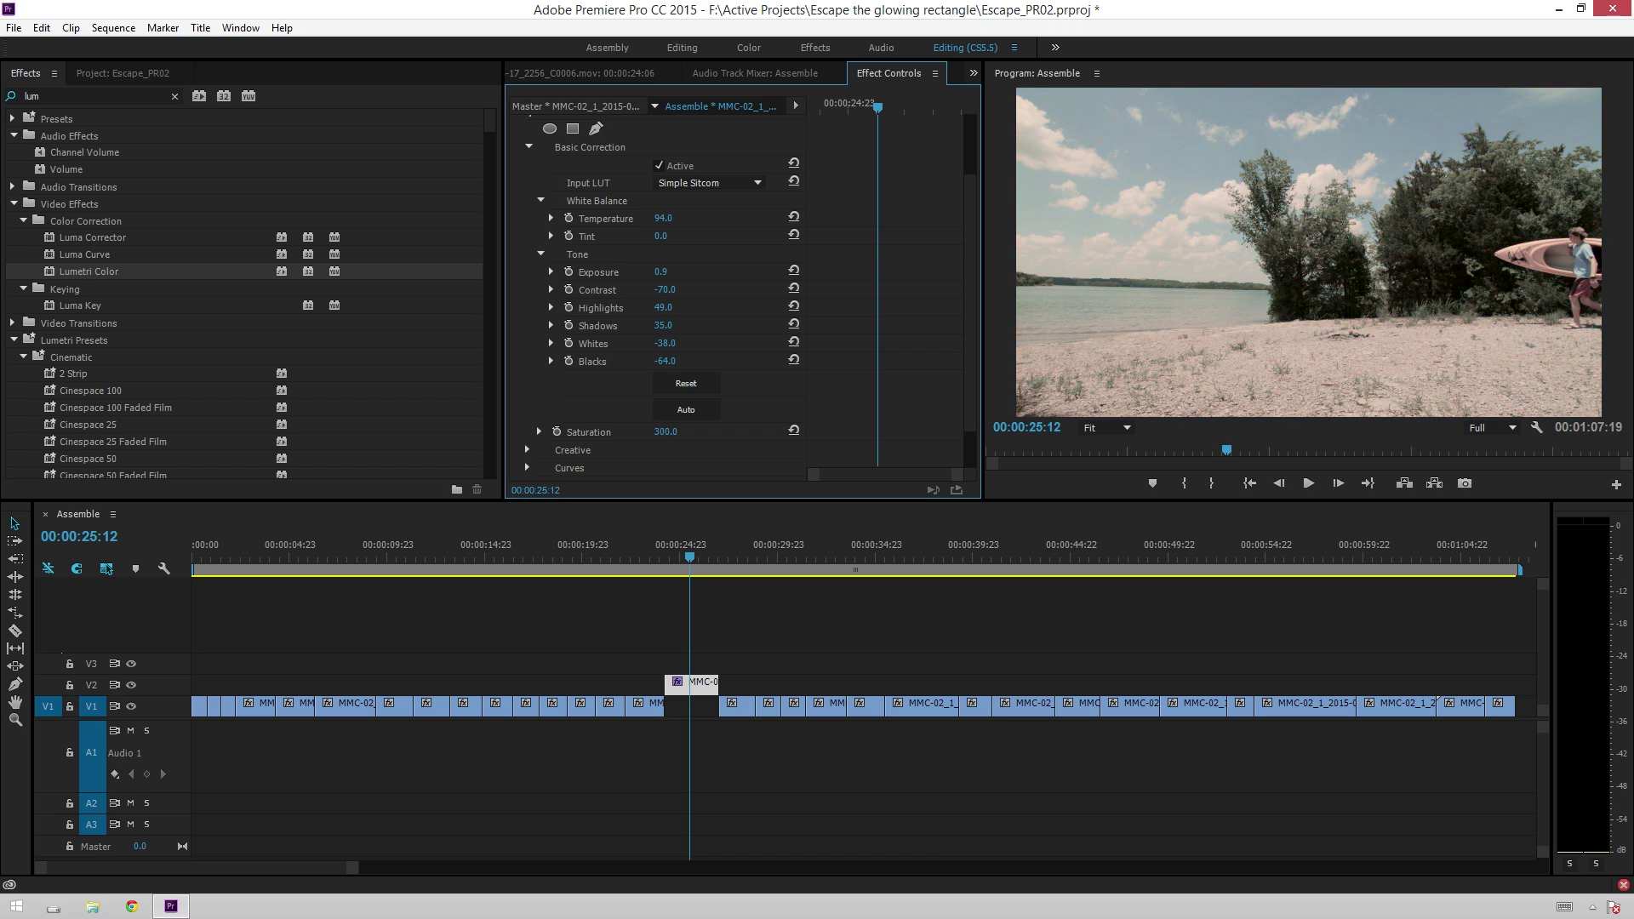
Step: Reset the Input LUT, Temperature, all Tone values and Saturation in Basic Correction to their defaults
{"action": "left_click", "coordinate": [793, 181]}
{"action": "left_click", "coordinate": [793, 217]}
{"action": "left_click", "coordinate": [793, 270]}
{"action": "left_click", "coordinate": [792, 306]}
{"action": "left_click", "coordinate": [792, 342]}
{"action": "left_click", "coordinate": [792, 360]}
{"action": "left_click", "coordinate": [793, 325]}
{"action": "left_click", "coordinate": [793, 429]}
{"action": "left_click", "coordinate": [793, 288]}
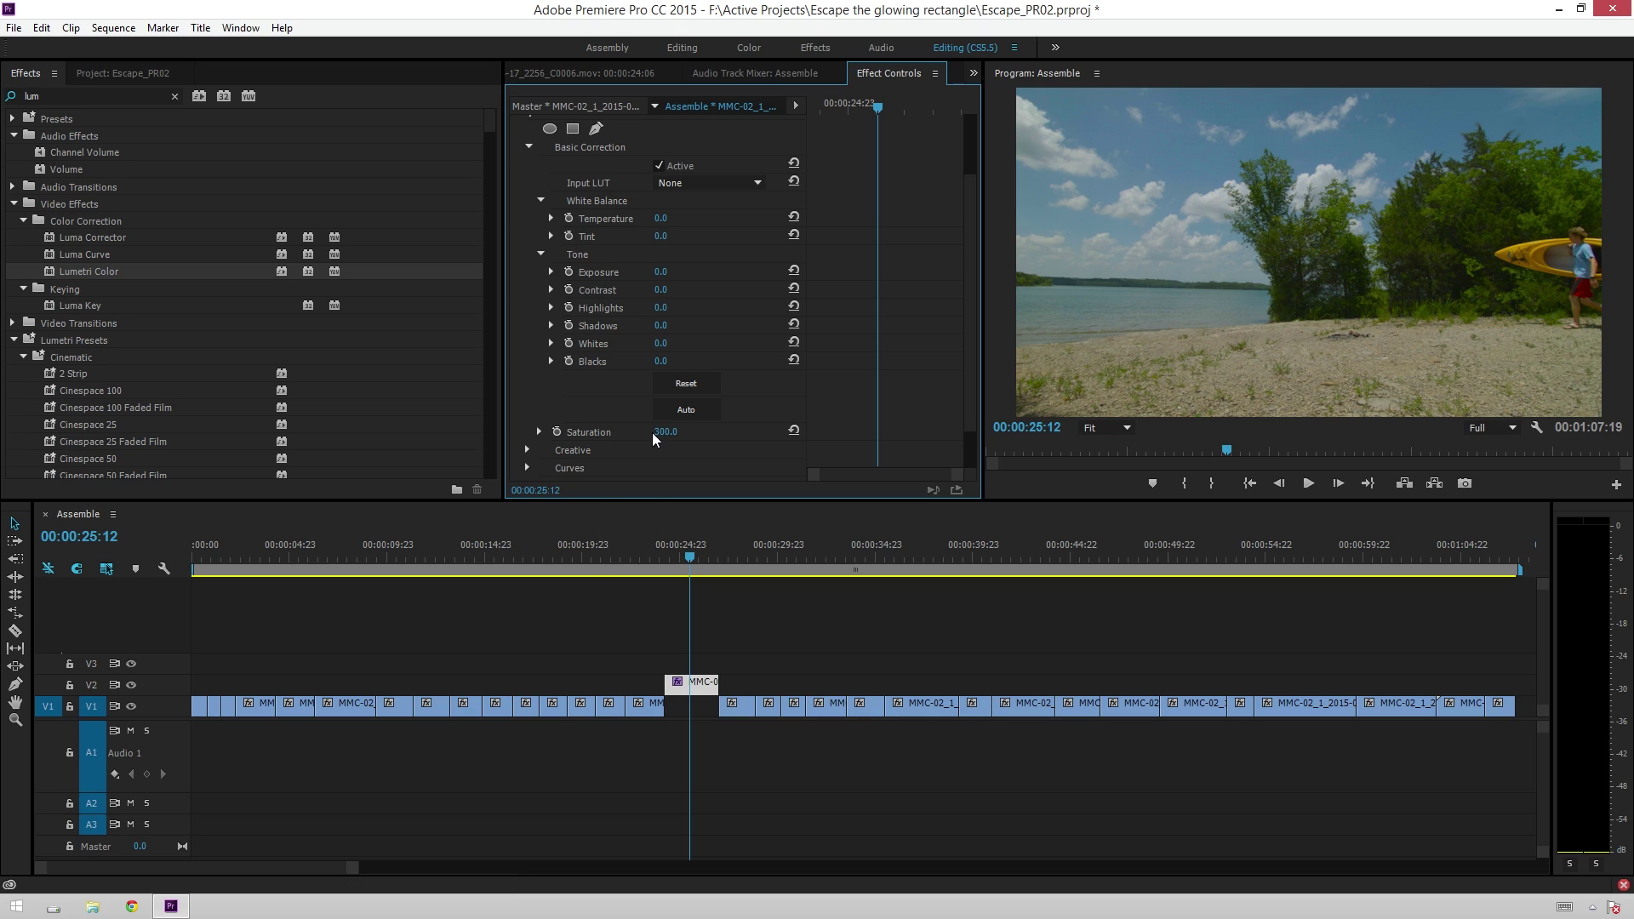
{"action": "left_click", "coordinate": [793, 430]}
Step: Collapse Basic Correction, expand the Creative section, and look through its look, adjustment and tint controls
{"action": "scroll", "coordinate": [548, 279], "scroll_direction": "up", "scroll_amount": 2}
{"action": "left_click", "coordinate": [528, 214]}
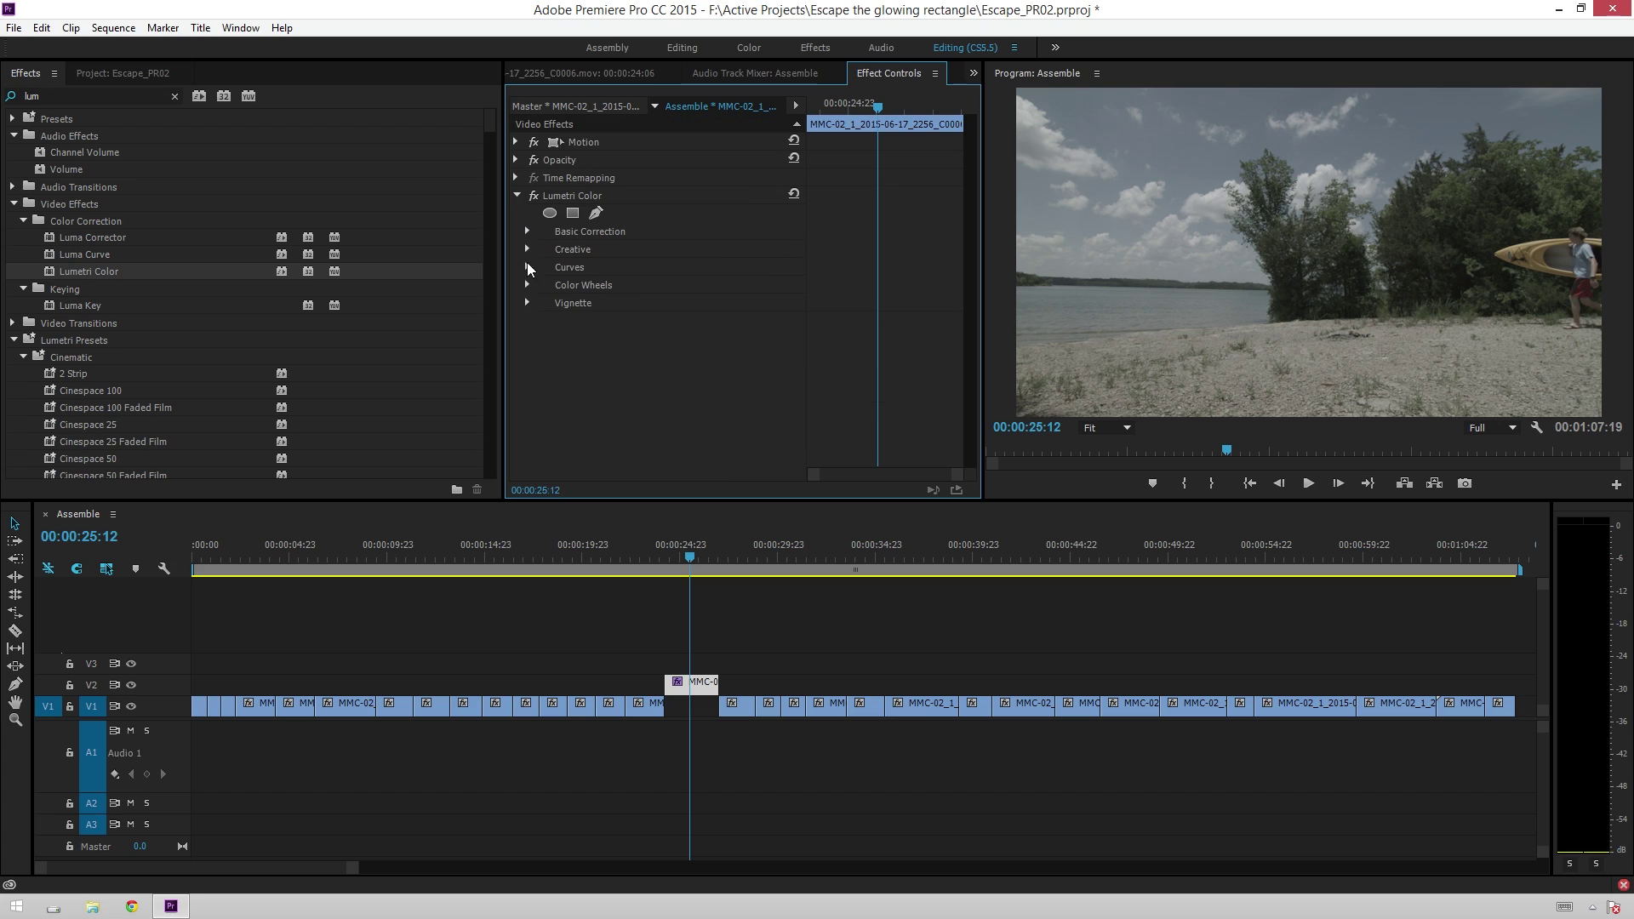
{"action": "left_click", "coordinate": [527, 248]}
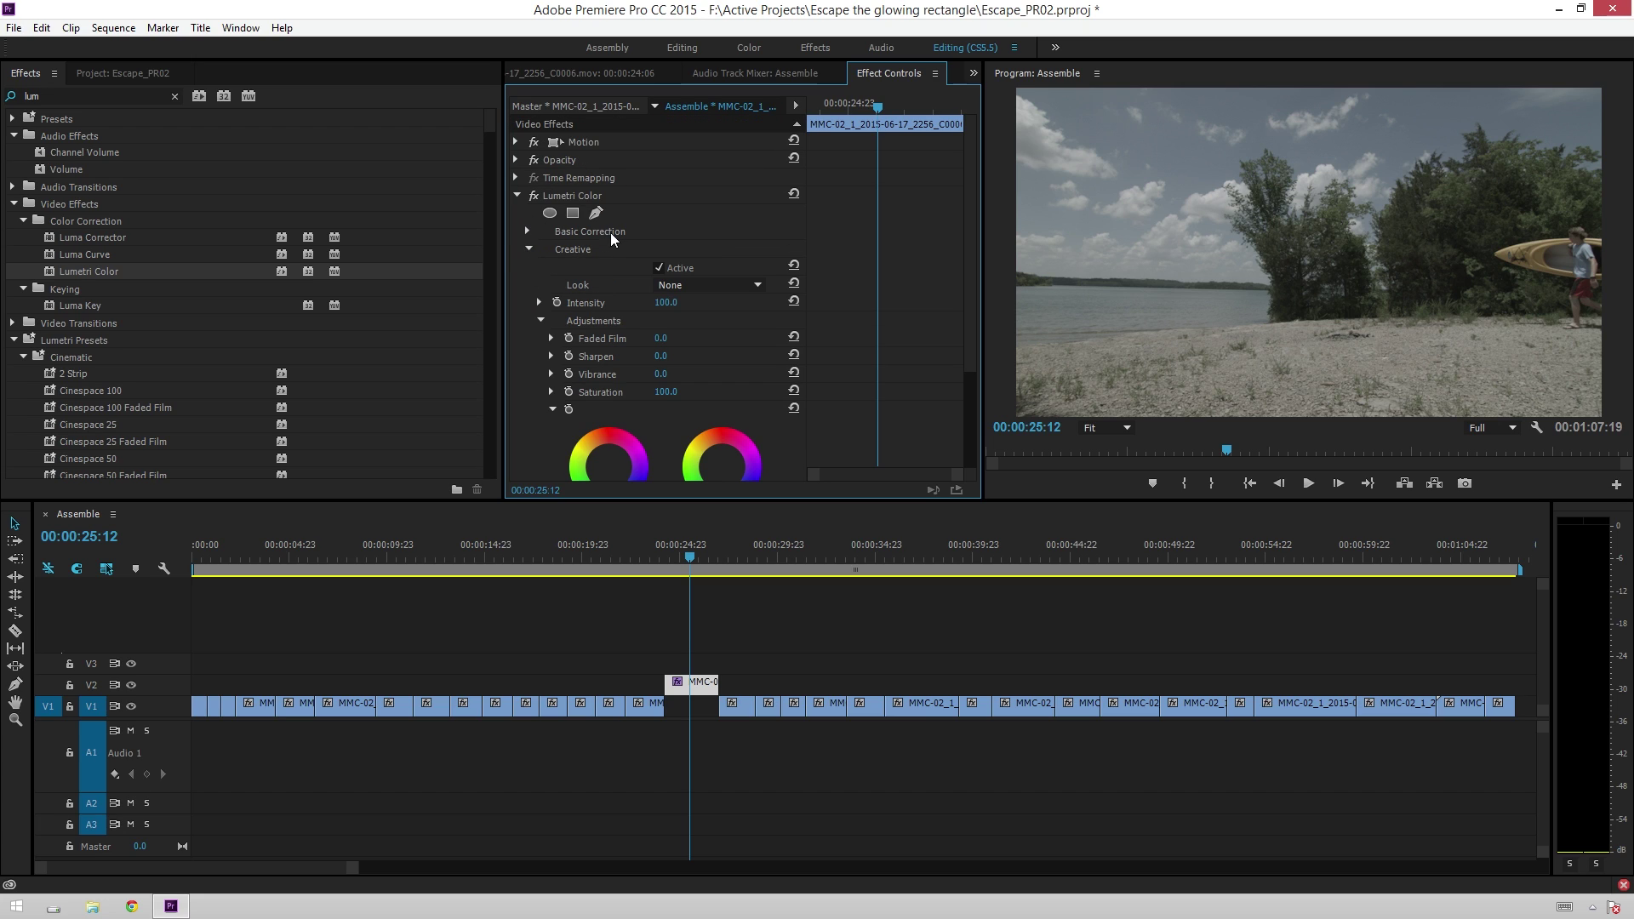
{"action": "scroll", "coordinate": [587, 264], "scroll_direction": "down", "scroll_amount": 1}
{"action": "scroll", "coordinate": [569, 264], "scroll_direction": "up", "scroll_amount": 1}
Step: Try the Fuji ETERNA 250D Fuji 3510 (by Adobe) look at intensities 192 and 141, and reset the Look and Intensity
{"action": "left_click", "coordinate": [717, 290]}
{"action": "left_click", "coordinate": [717, 290]}
{"action": "left_click_drag", "start_coordinate": [663, 307], "coordinate": [741, 306]}
{"action": "left_click", "coordinate": [696, 287]}
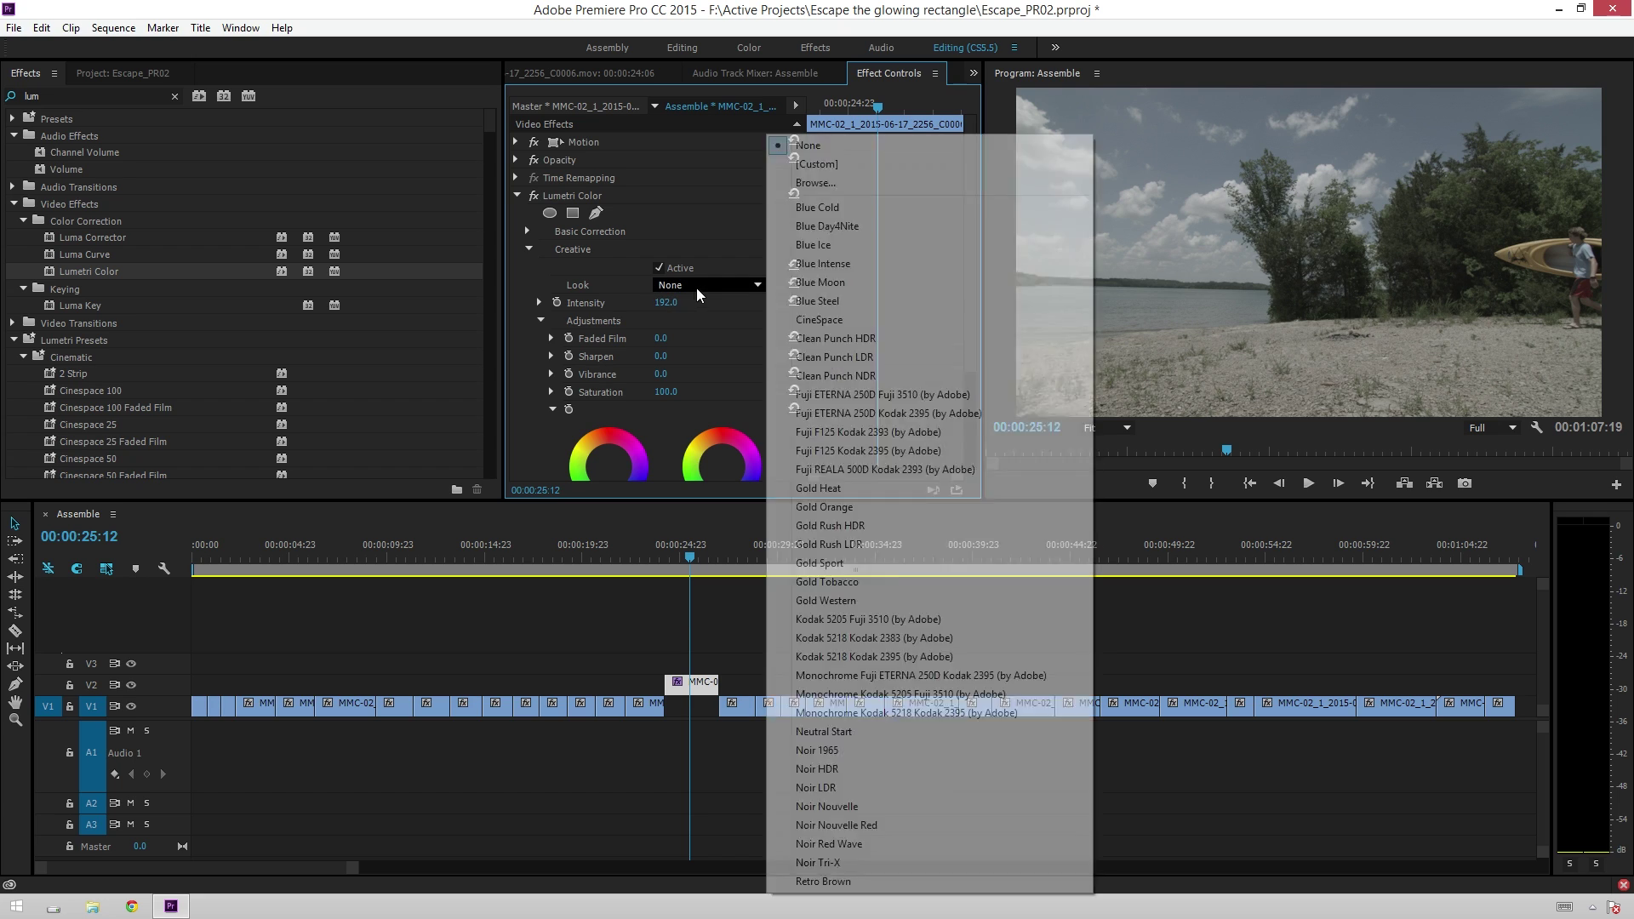
{"action": "left_click", "coordinate": [851, 394]}
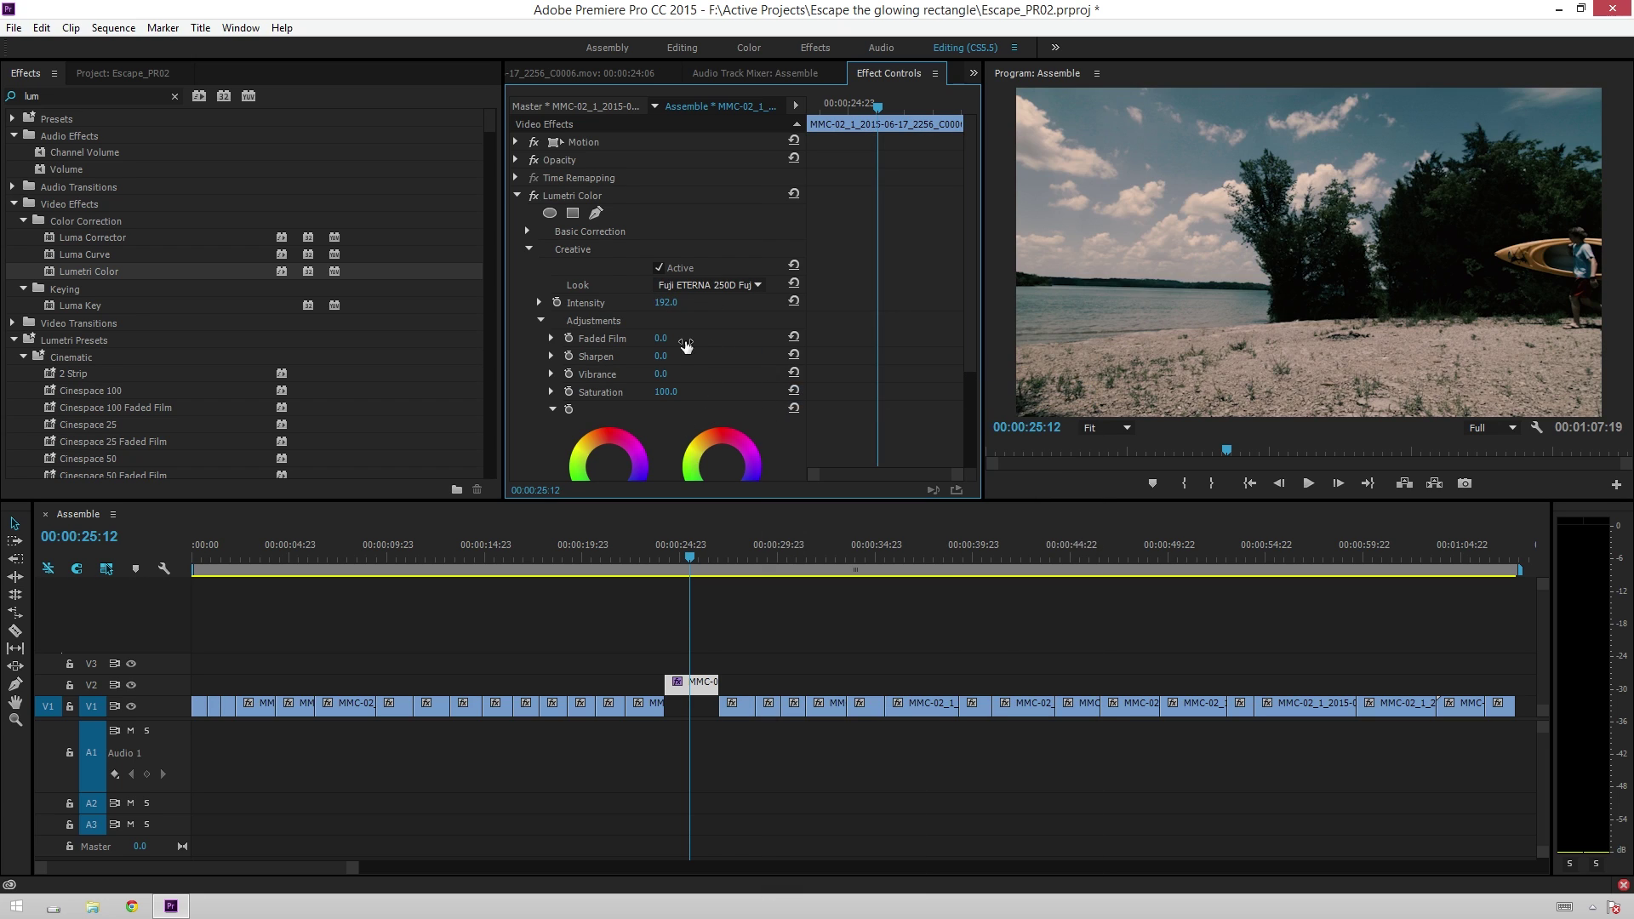
{"action": "left_click_drag", "start_coordinate": [660, 306], "coordinate": [616, 306]}
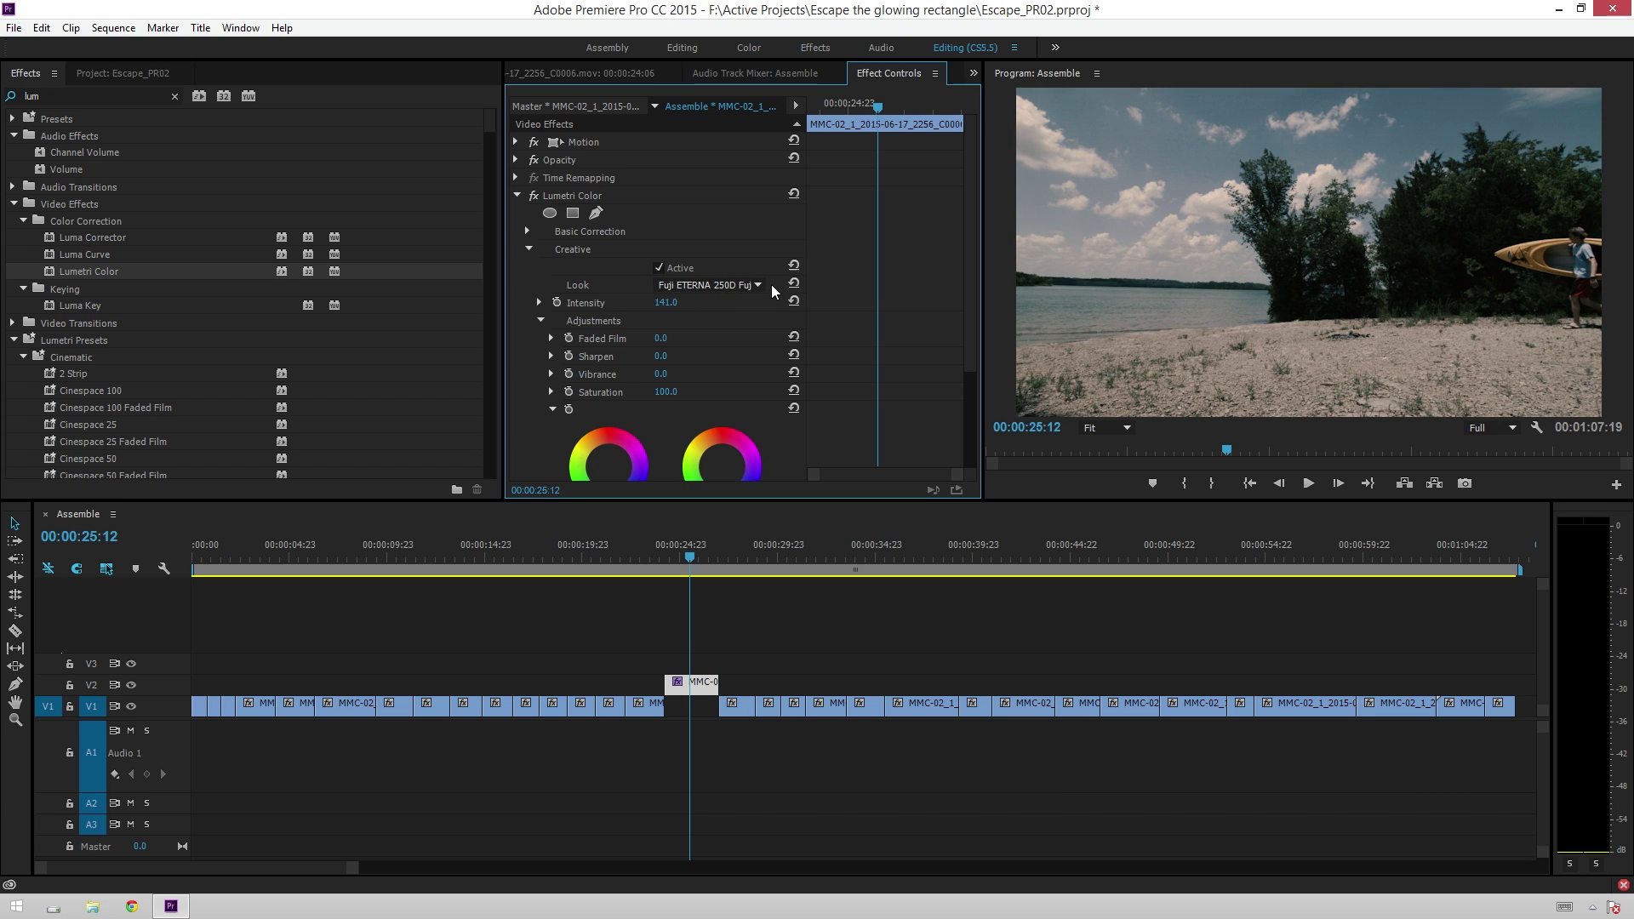
{"action": "left_click", "coordinate": [793, 283]}
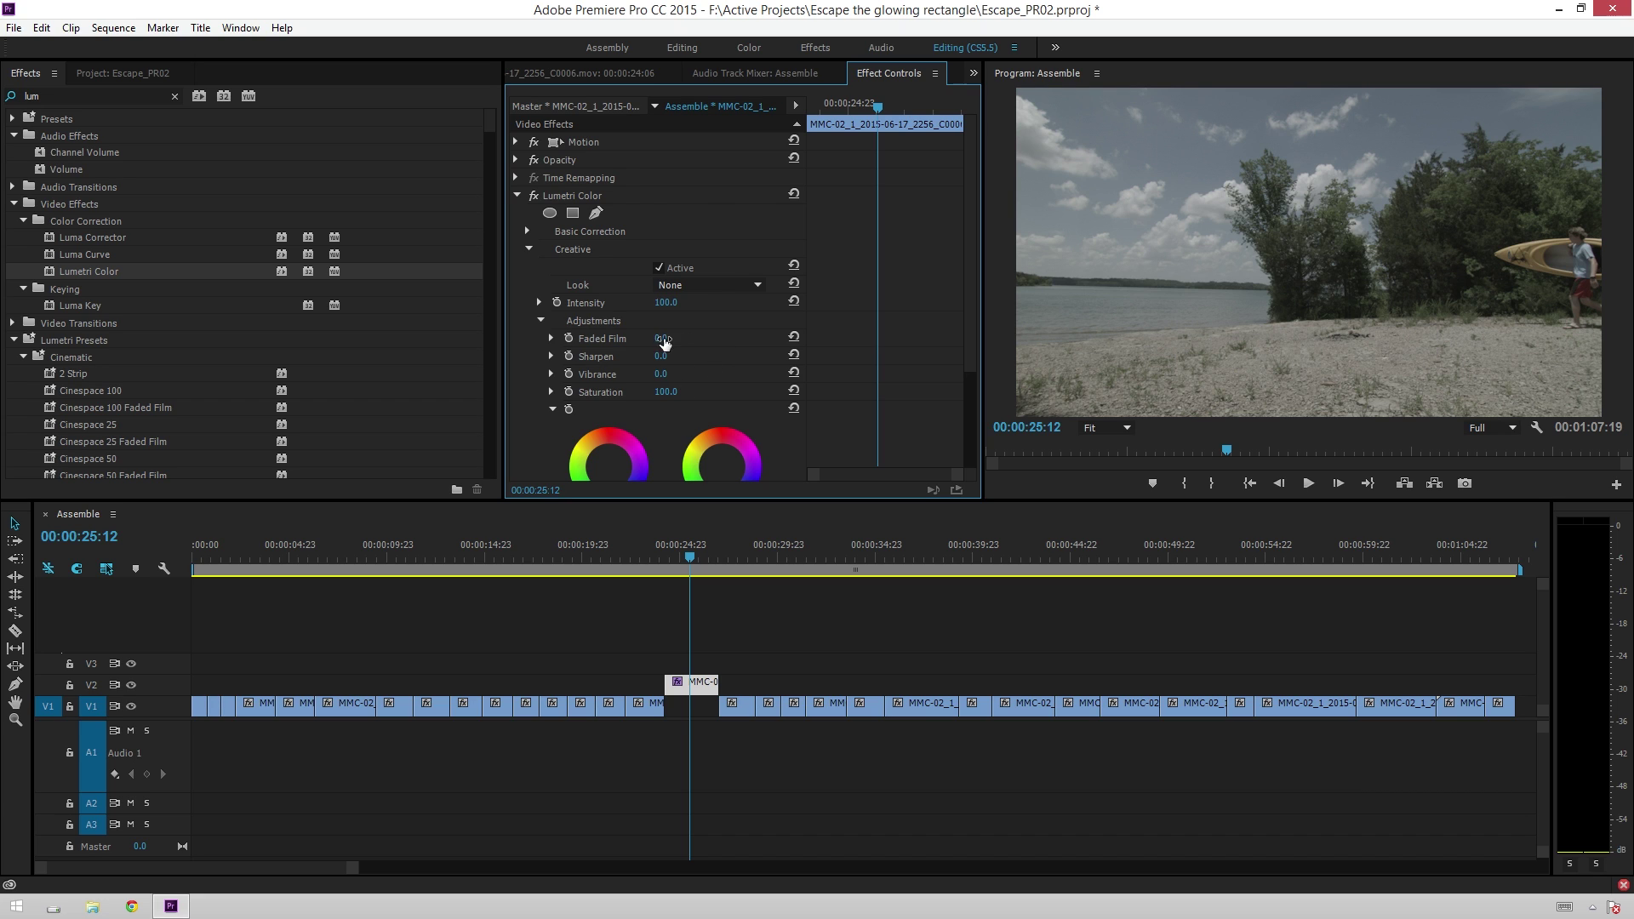
Step: Browse the MM Lut Pack Log folder and load Simple Sitcom.cube as the Creative look
{"action": "left_click", "coordinate": [717, 287]}
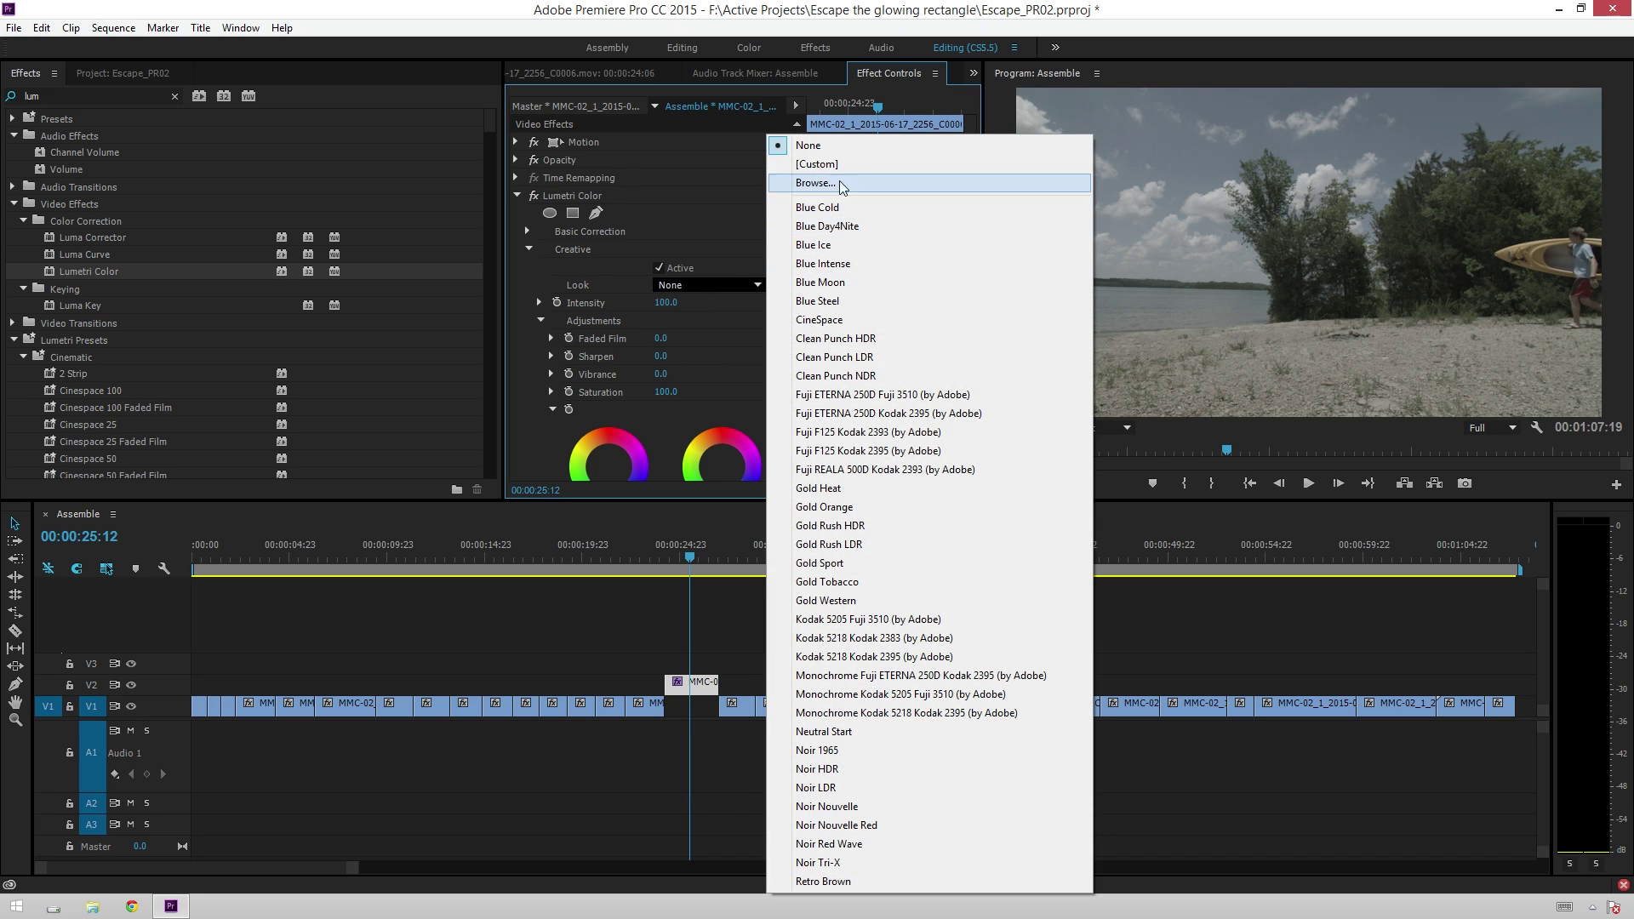
{"action": "left_click", "coordinate": [840, 183]}
{"action": "left_click", "coordinate": [286, 387]}
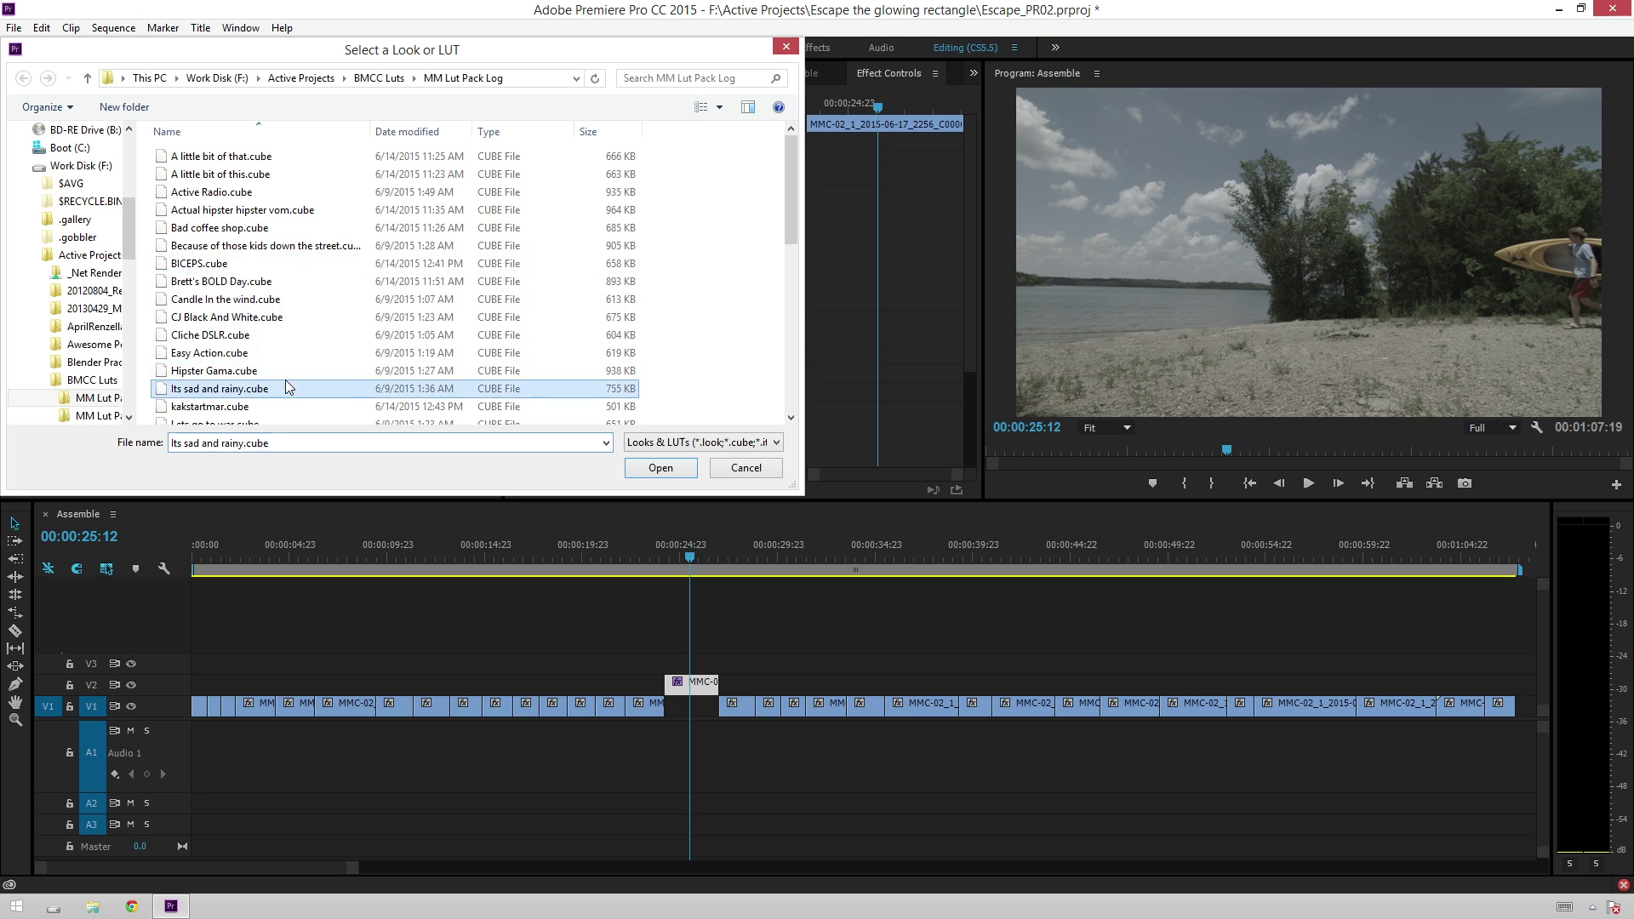
{"action": "scroll", "coordinate": [286, 387], "scroll_direction": "down", "scroll_amount": 5}
{"action": "left_click", "coordinate": [230, 308]}
{"action": "left_click", "coordinate": [225, 271]}
{"action": "left_click", "coordinate": [230, 325]}
{"action": "left_click", "coordinate": [223, 289]}
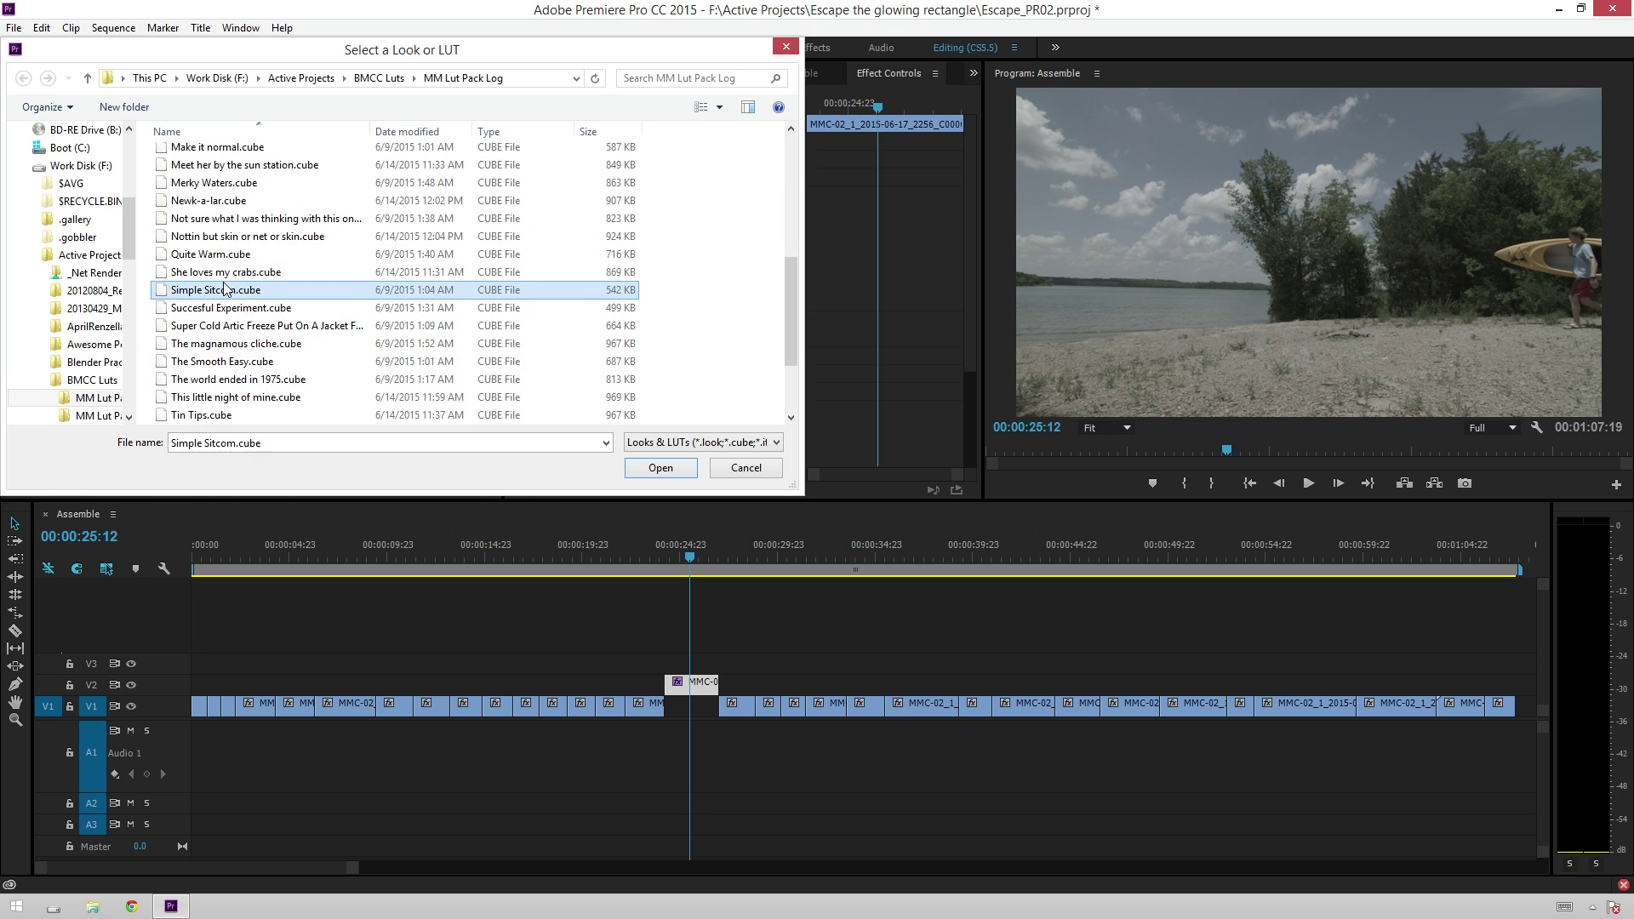
{"action": "double_click", "coordinate": [226, 289]}
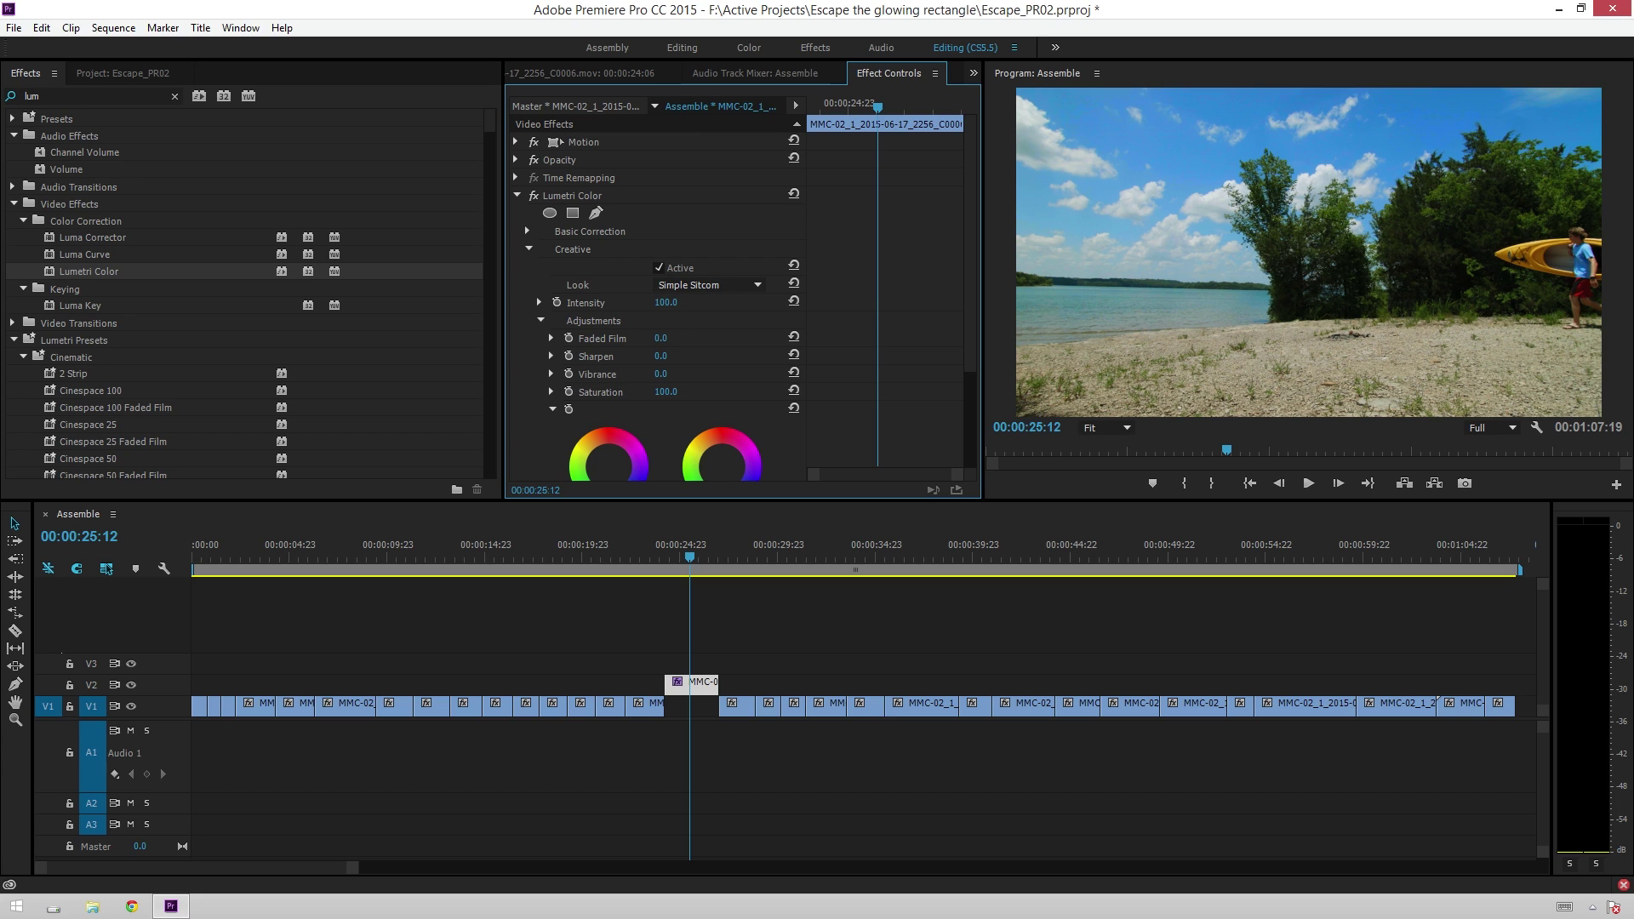
Step: Try Faded Film at 52, 14 and 56 on the clip, and reset both Faded Film and the Look
{"action": "left_click_drag", "start_coordinate": [660, 339], "coordinate": [689, 339]}
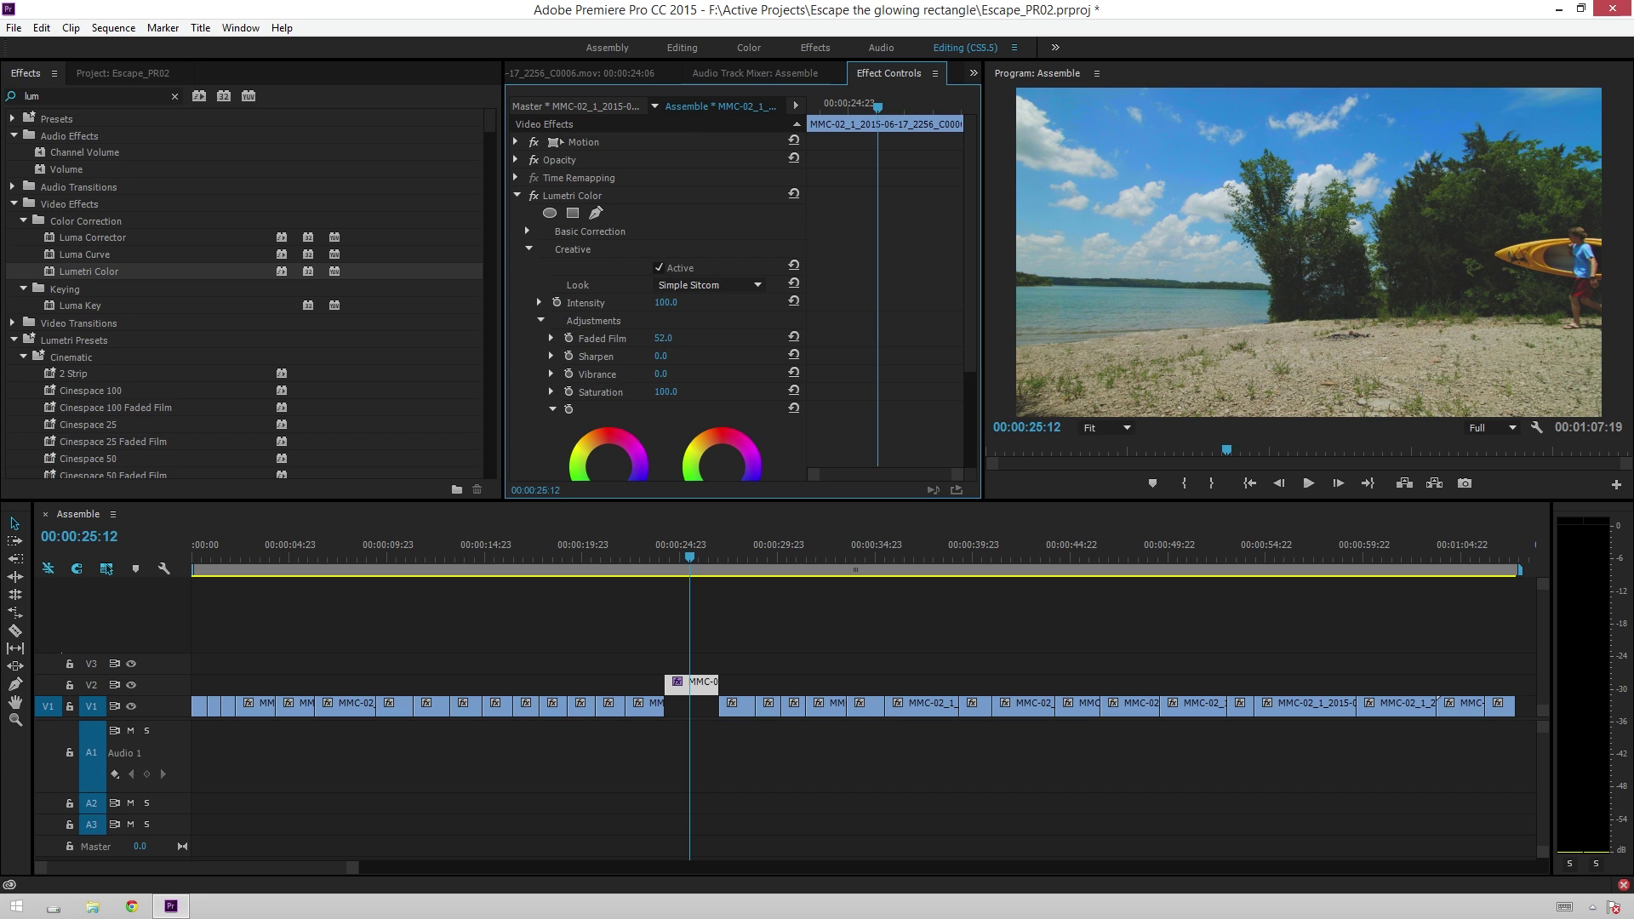
{"action": "left_click_drag", "start_coordinate": [722, 338], "coordinate": [653, 338]}
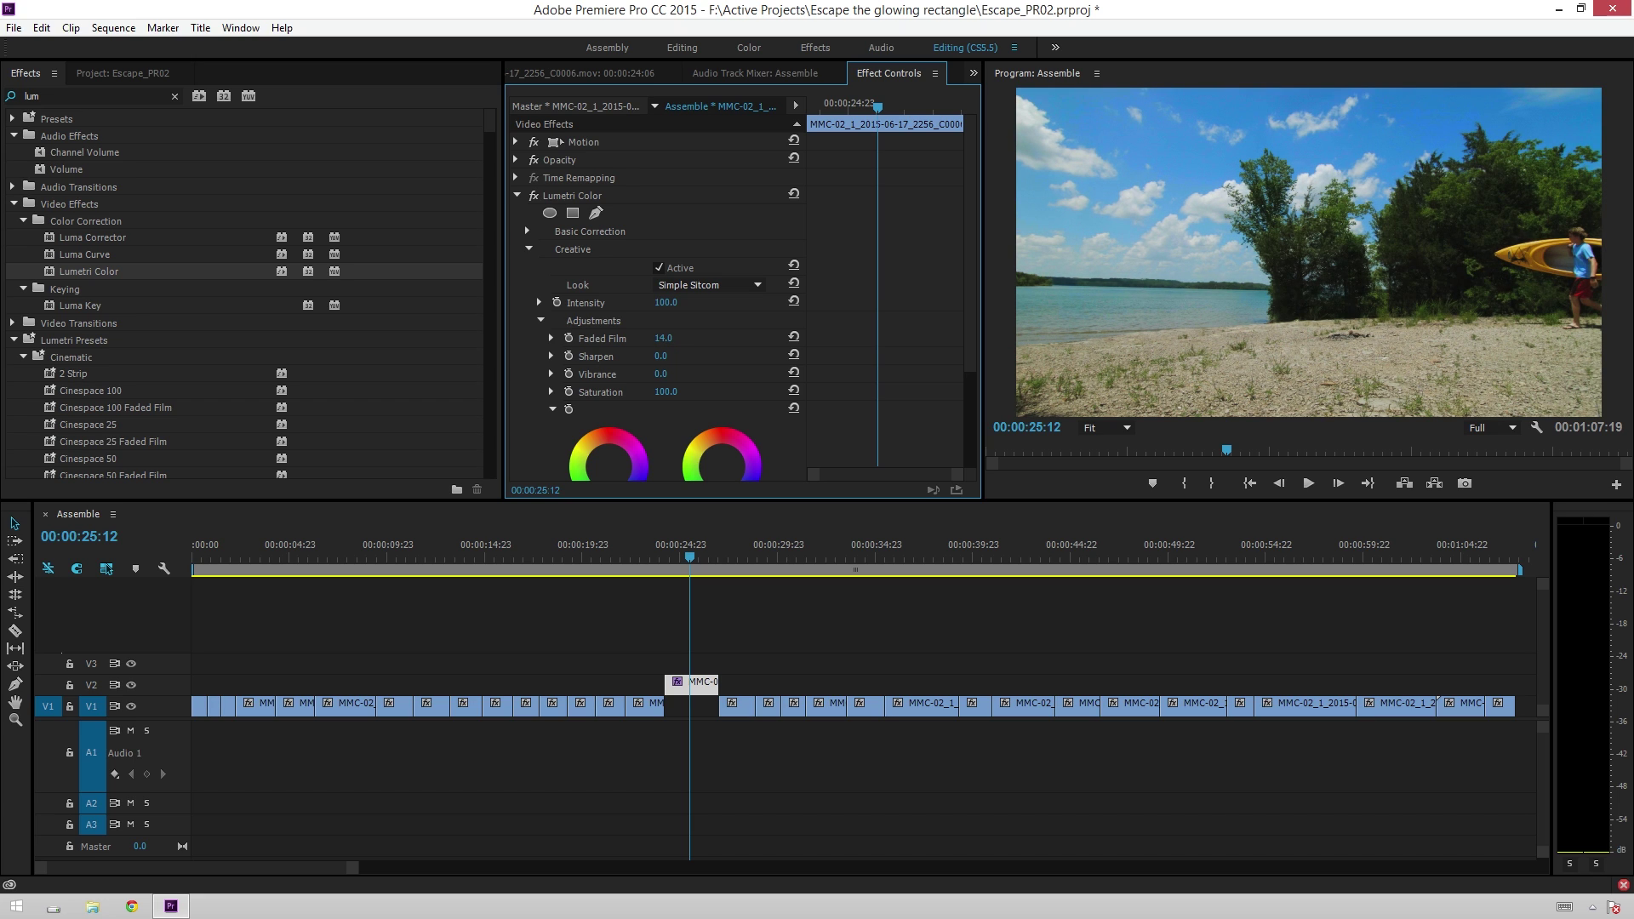
{"action": "left_click_drag", "start_coordinate": [662, 338], "coordinate": [698, 338]}
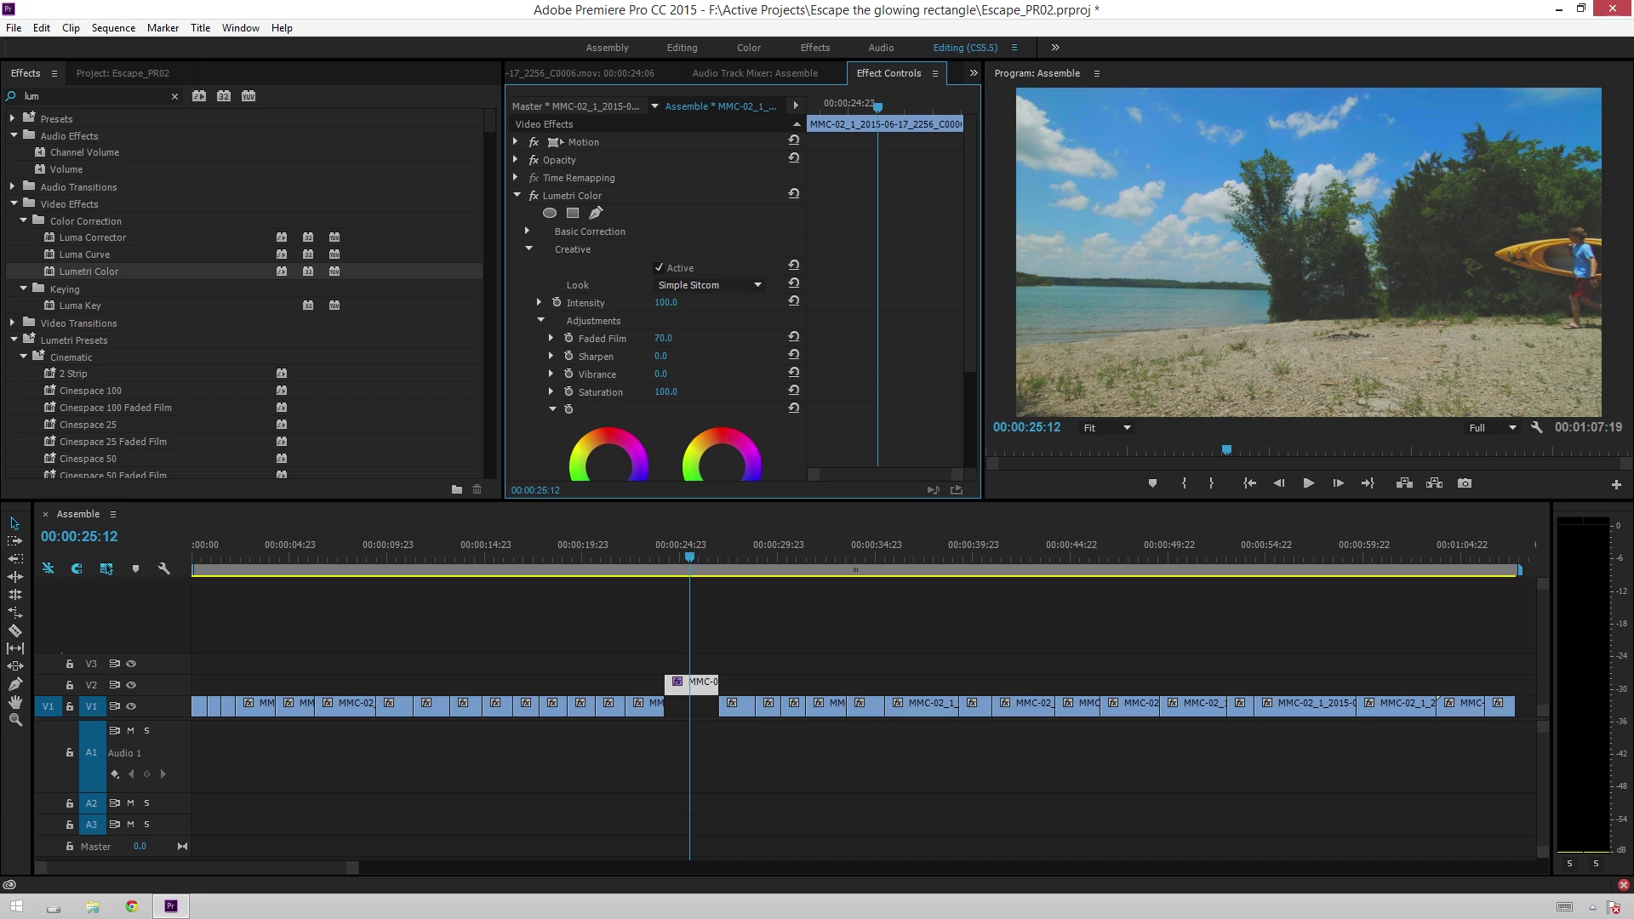
{"action": "left_click", "coordinate": [792, 337]}
{"action": "left_click", "coordinate": [794, 283]}
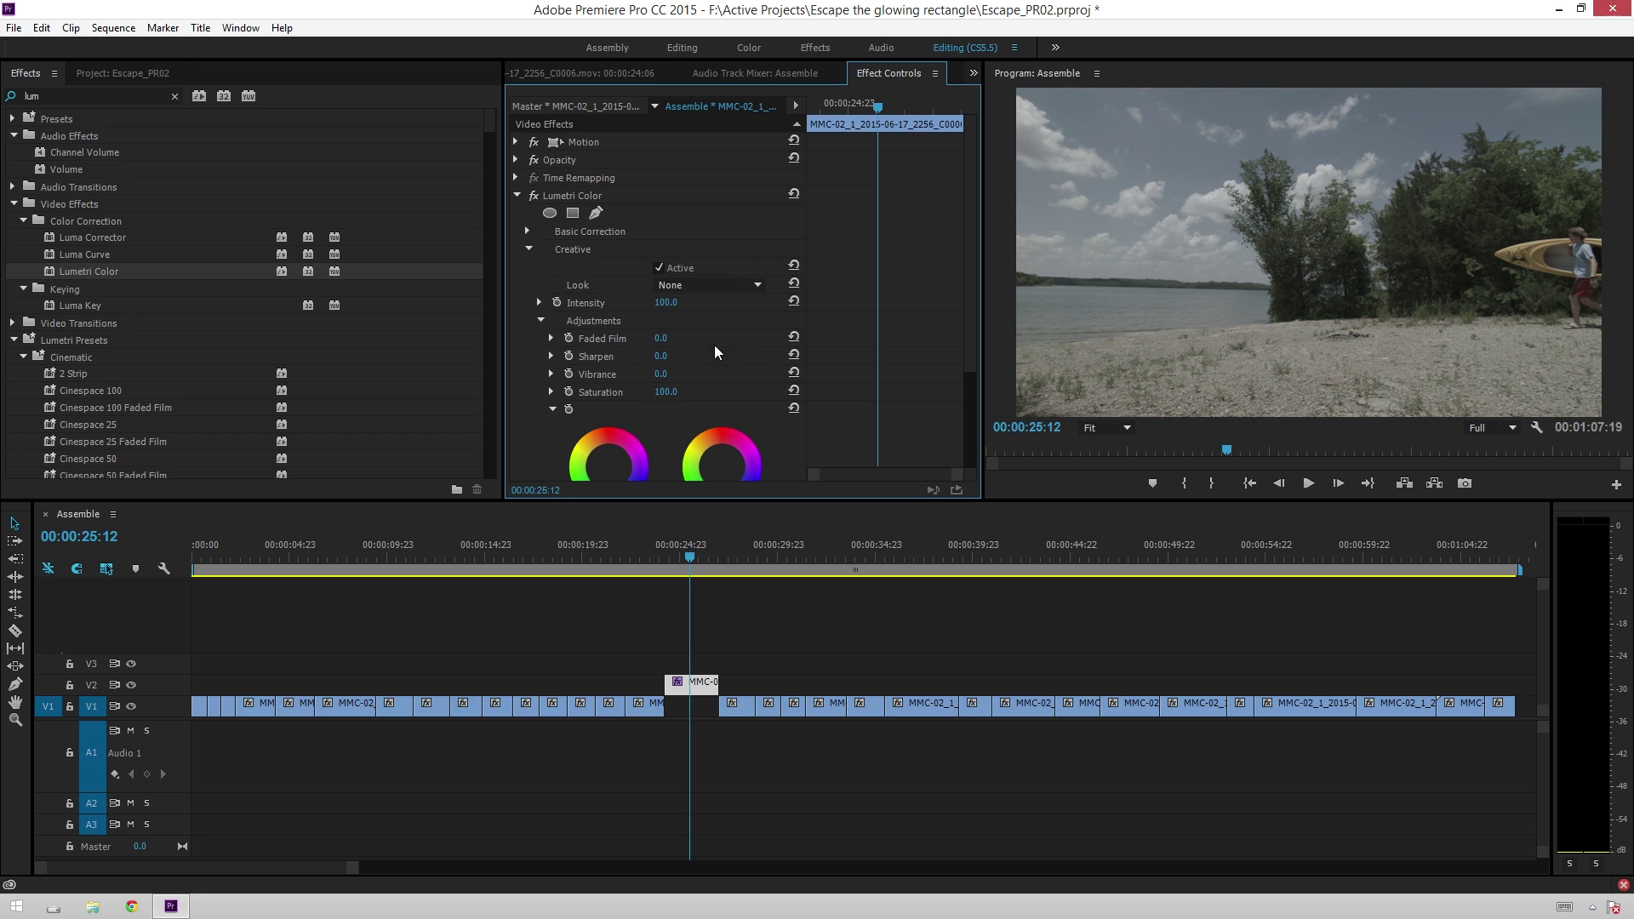
Step: Try a different Sharpen amount in the Creative adjustments and set it back to 0
{"action": "mouse_move", "coordinate": [661, 356]}
{"action": "left_mouse_down"}
{"action": "mouse_move", "coordinate": [714, 355]}
{"action": "mouse_move", "coordinate": [640, 356]}
{"action": "left_mouse_up"}
{"action": "left_click", "coordinate": [667, 357]}
{"action": "type", "text": "0"}
{"action": "key", "text": "Return"}
Step: Try the Creative Vibrance at 97 and at a slightly different amount, and set it back to 0
{"action": "left_click", "coordinate": [667, 374]}
{"action": "type", "text": "97"}
{"action": "key", "text": "Return"}
{"action": "mouse_move", "coordinate": [750, 374]}
{"action": "left_mouse_down"}
{"action": "mouse_move", "coordinate": [582, 375]}
{"action": "mouse_move", "coordinate": [752, 375]}
{"action": "mouse_move", "coordinate": [735, 375]}
{"action": "left_mouse_up"}
{"action": "left_click", "coordinate": [664, 374]}
{"action": "type", "text": "0"}
{"action": "key", "text": "Return"}
Step: Compare a raised Creative Saturation with a Basic Correction Saturation of 300, and reset the Basic Correction value
{"action": "scroll", "coordinate": [709, 383], "scroll_direction": "down", "scroll_amount": 2}
{"action": "left_click_drag", "start_coordinate": [661, 359], "coordinate": [830, 359]}
{"action": "scroll", "coordinate": [590, 247], "scroll_direction": "up", "scroll_amount": 2}
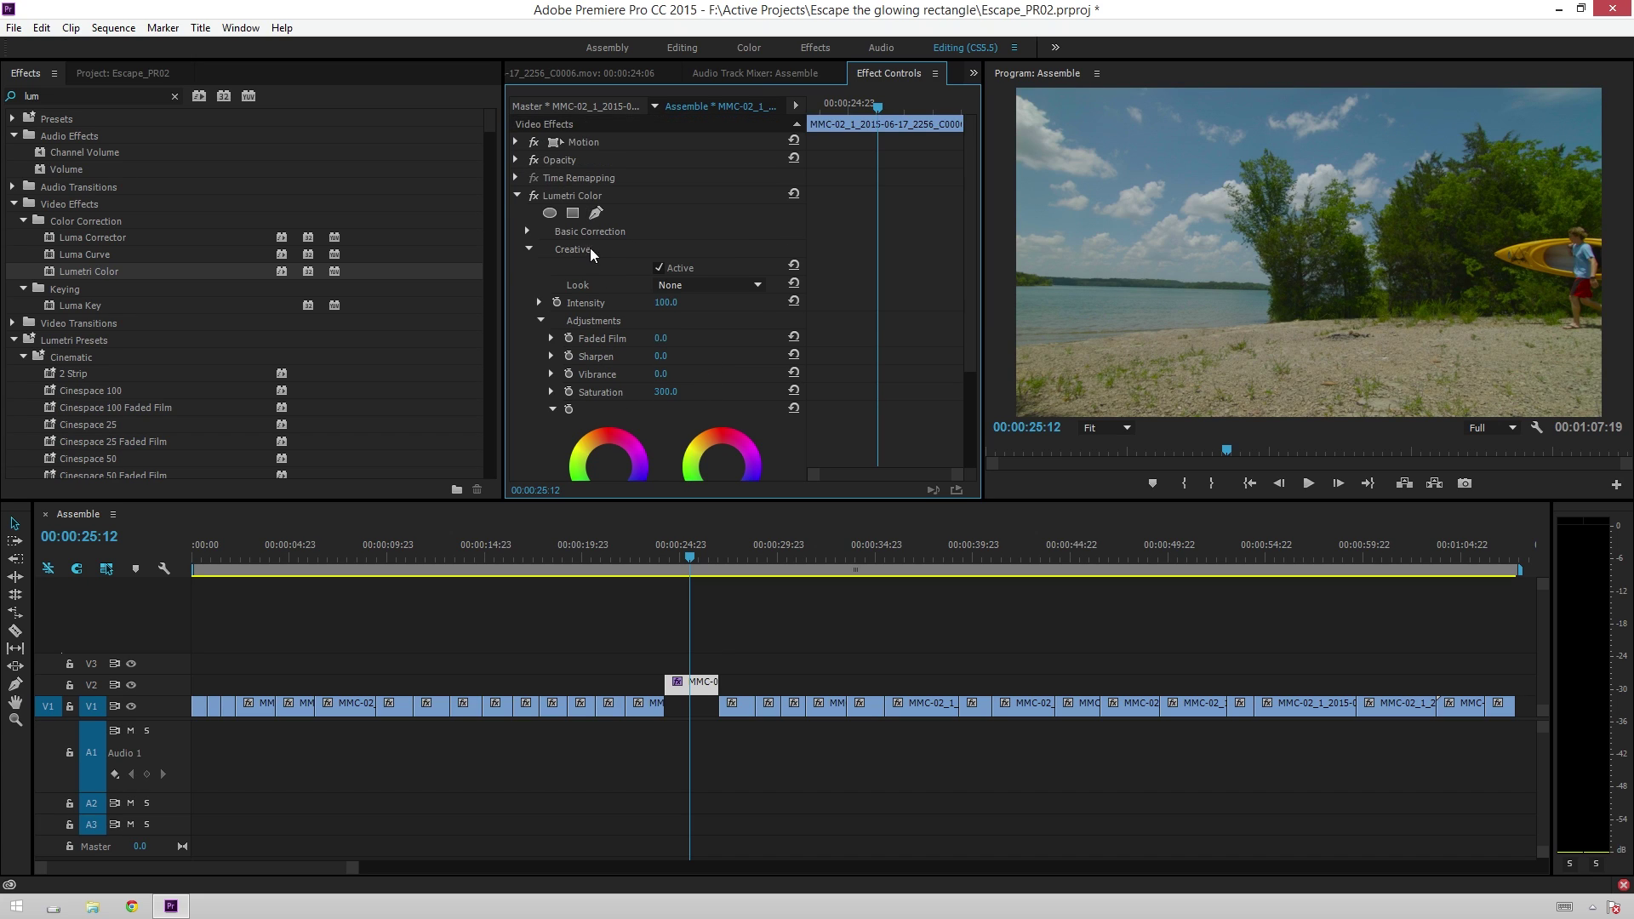
{"action": "left_click", "coordinate": [528, 232]}
{"action": "scroll", "coordinate": [581, 298], "scroll_direction": "down", "scroll_amount": 4}
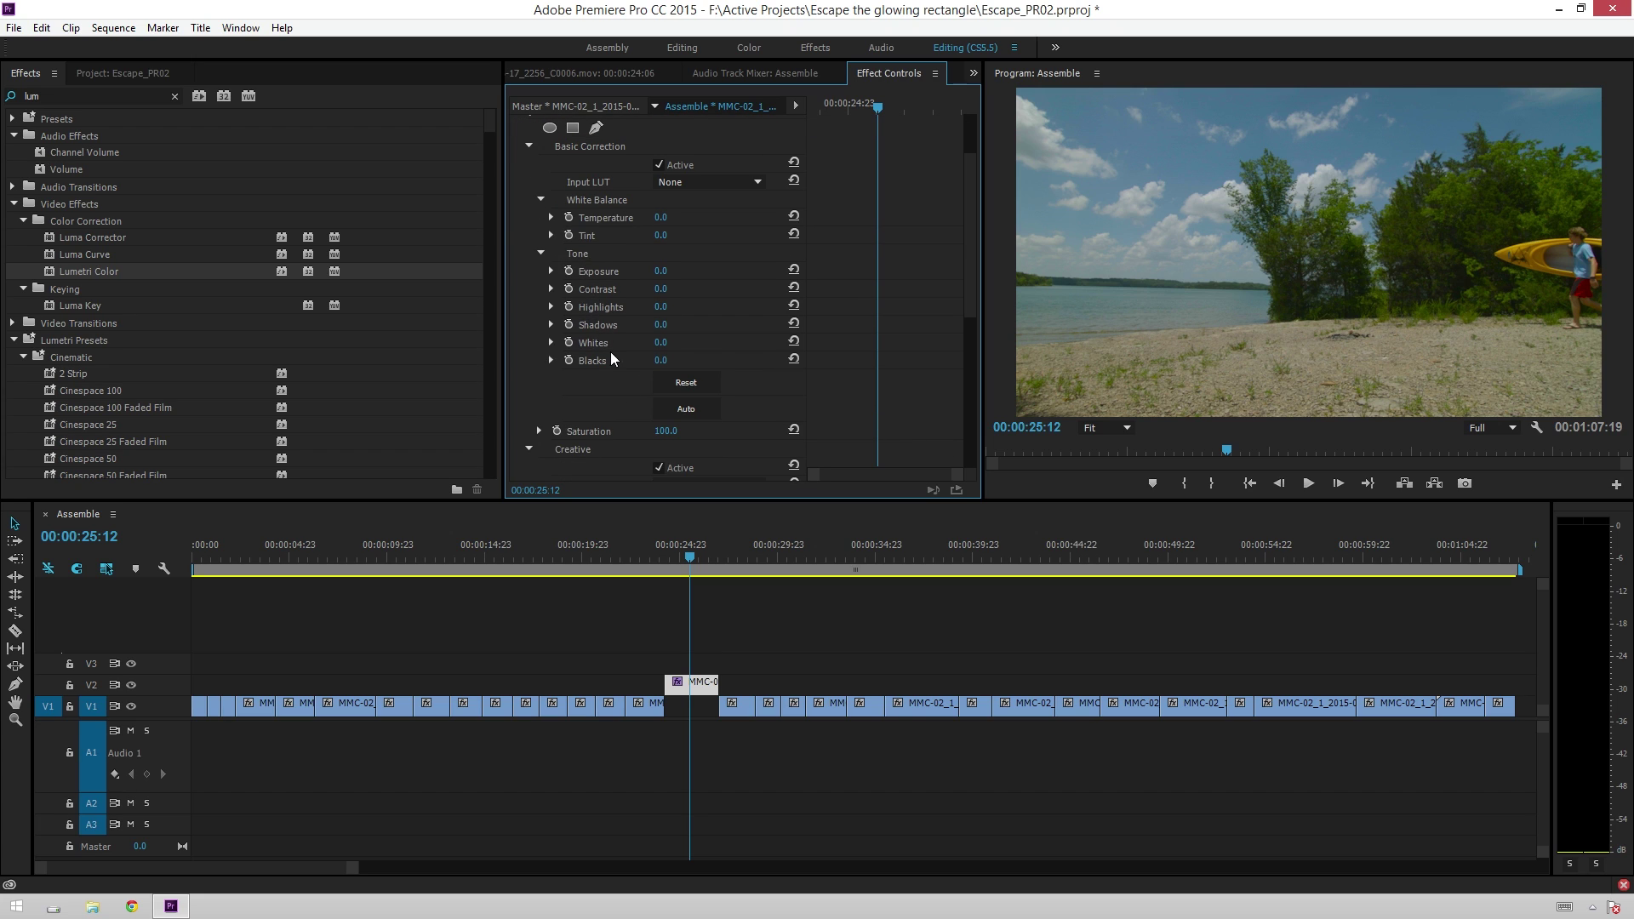
{"action": "left_click", "coordinate": [667, 430]}
{"action": "type", "text": "300"}
{"action": "key", "text": "Return"}
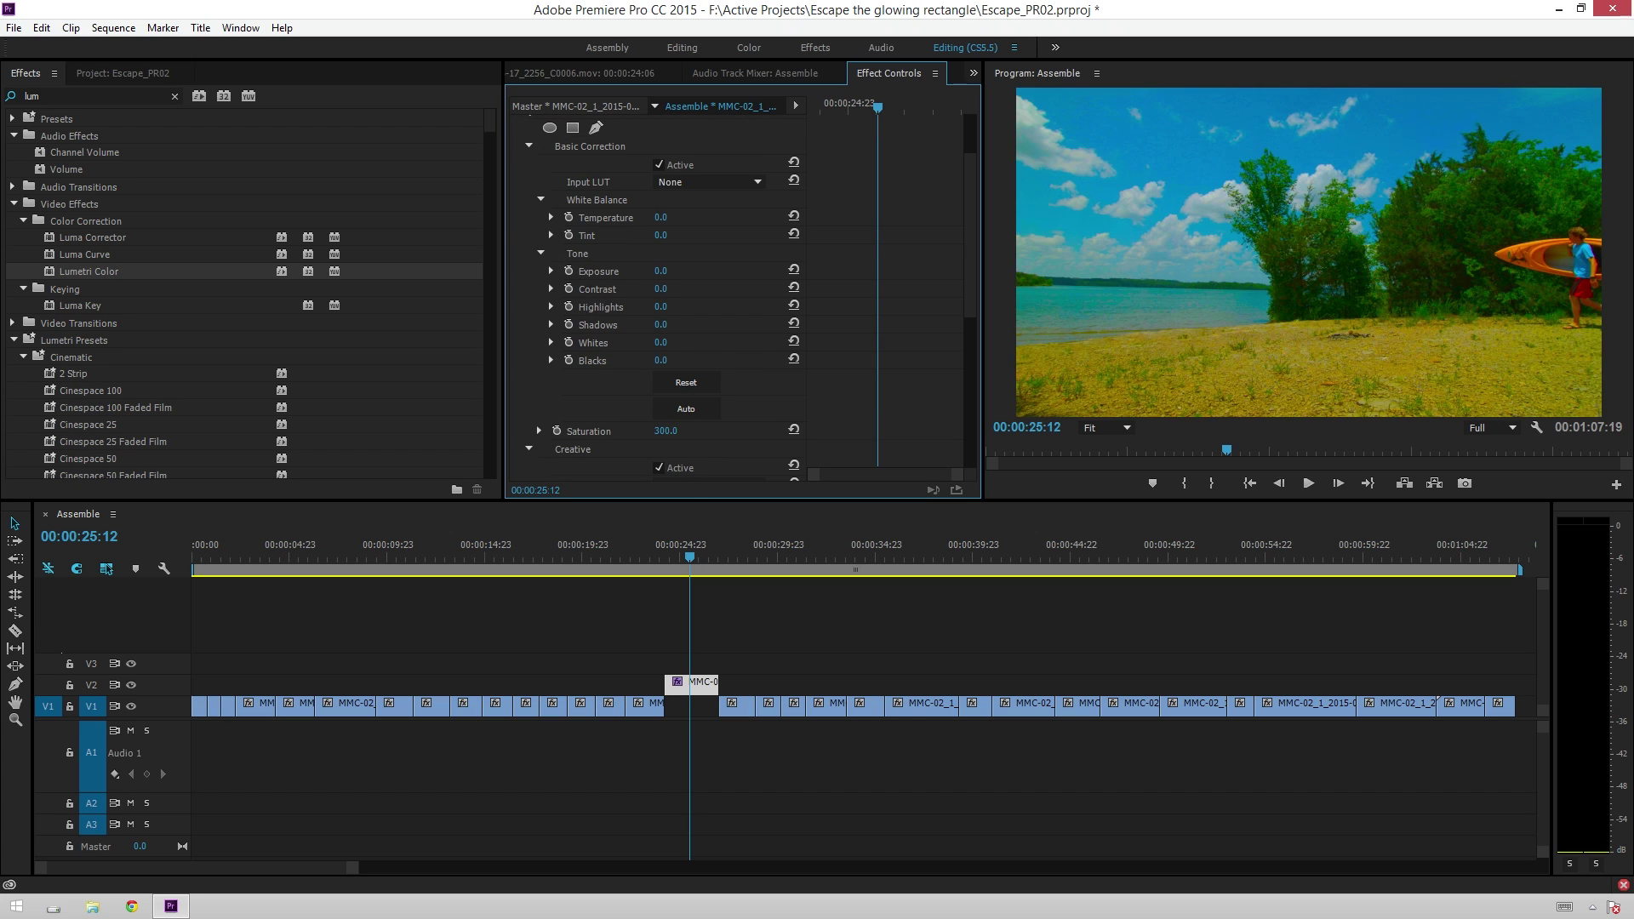
{"action": "left_click", "coordinate": [794, 429]}
Step: Apply the Simple Sitcom look in the Creative section and shift its Shadow Tint toward blue-violet
{"action": "scroll", "coordinate": [574, 290], "scroll_direction": "down", "scroll_amount": 5}
{"action": "left_click", "coordinate": [553, 273]}
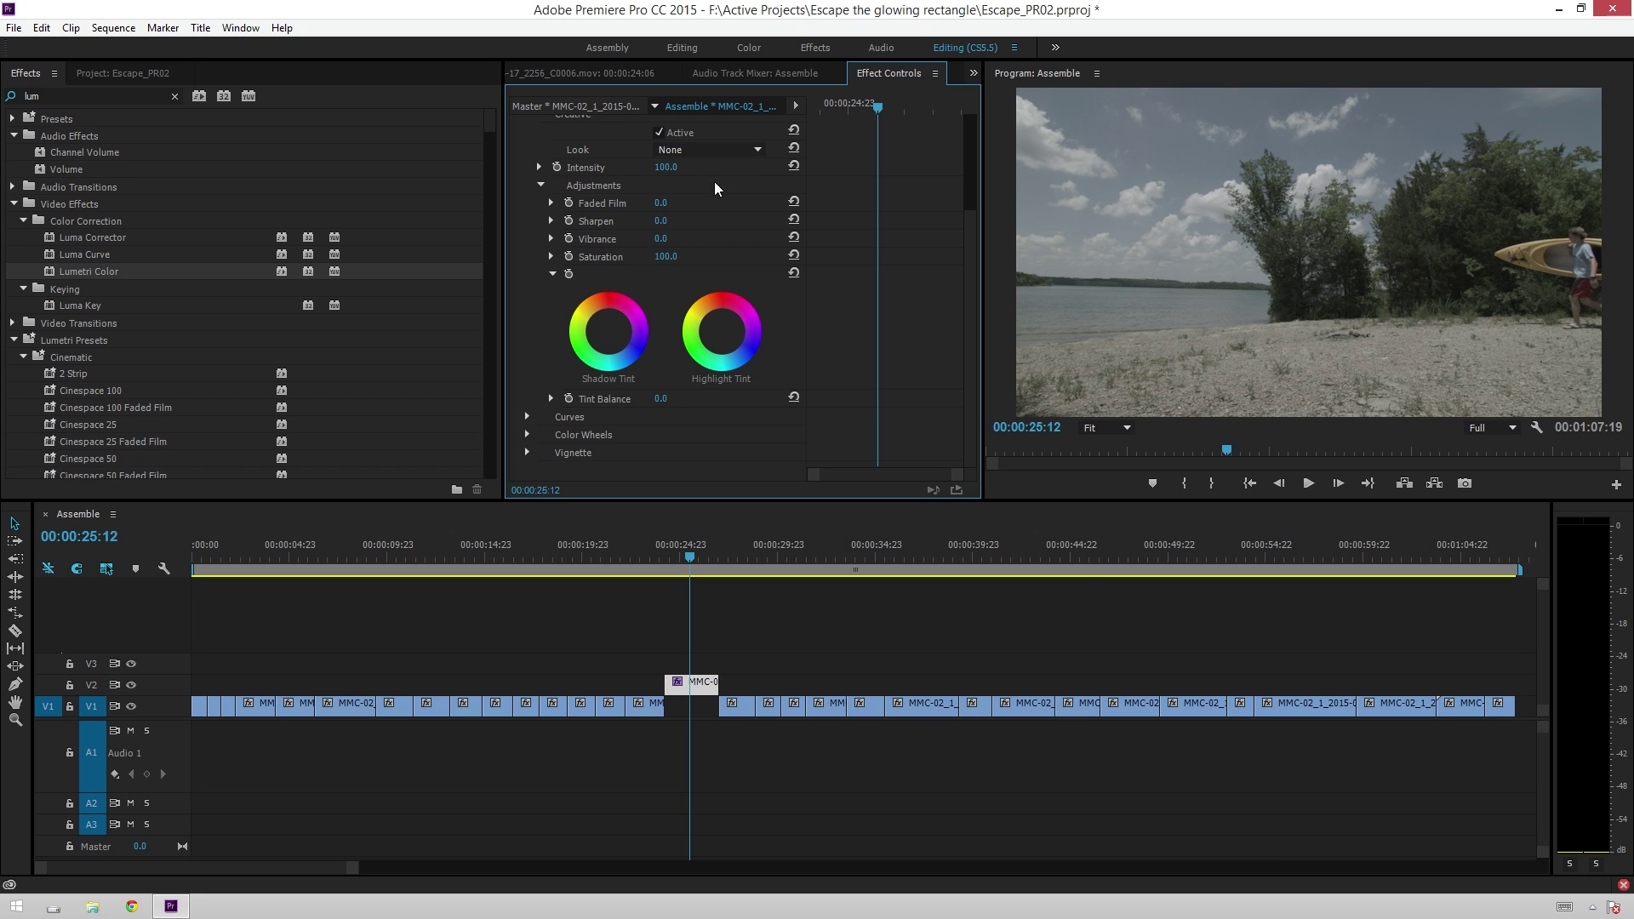
{"action": "left_click", "coordinate": [739, 150]}
{"action": "left_click", "coordinate": [841, 163]}
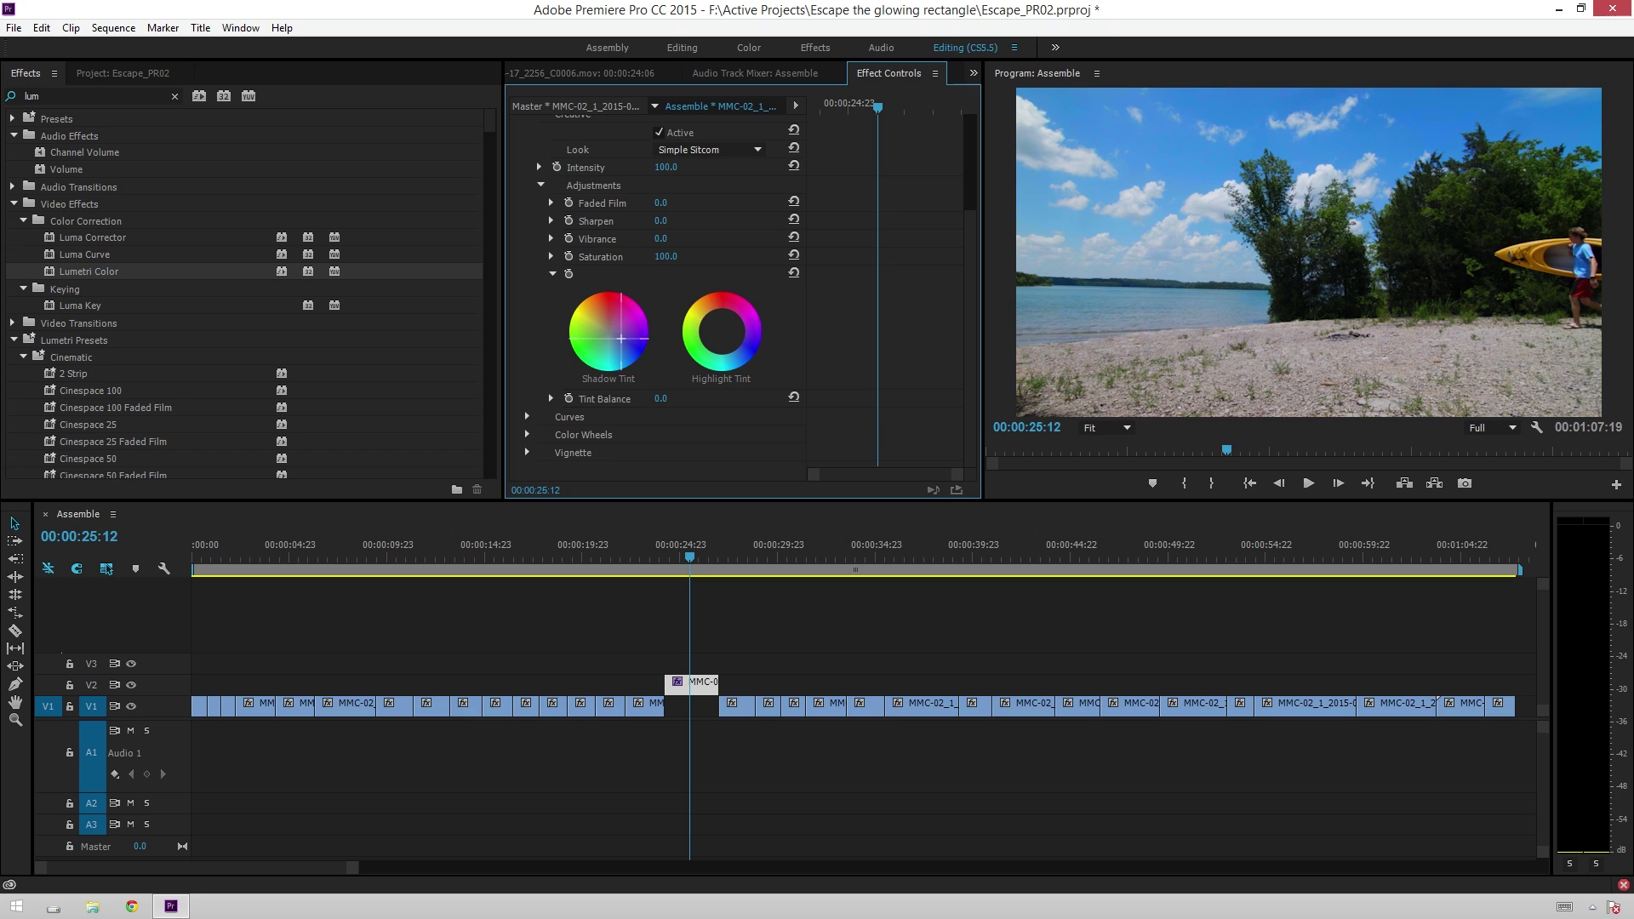
{"action": "left_click_drag", "start_coordinate": [621, 338], "coordinate": [638, 347]}
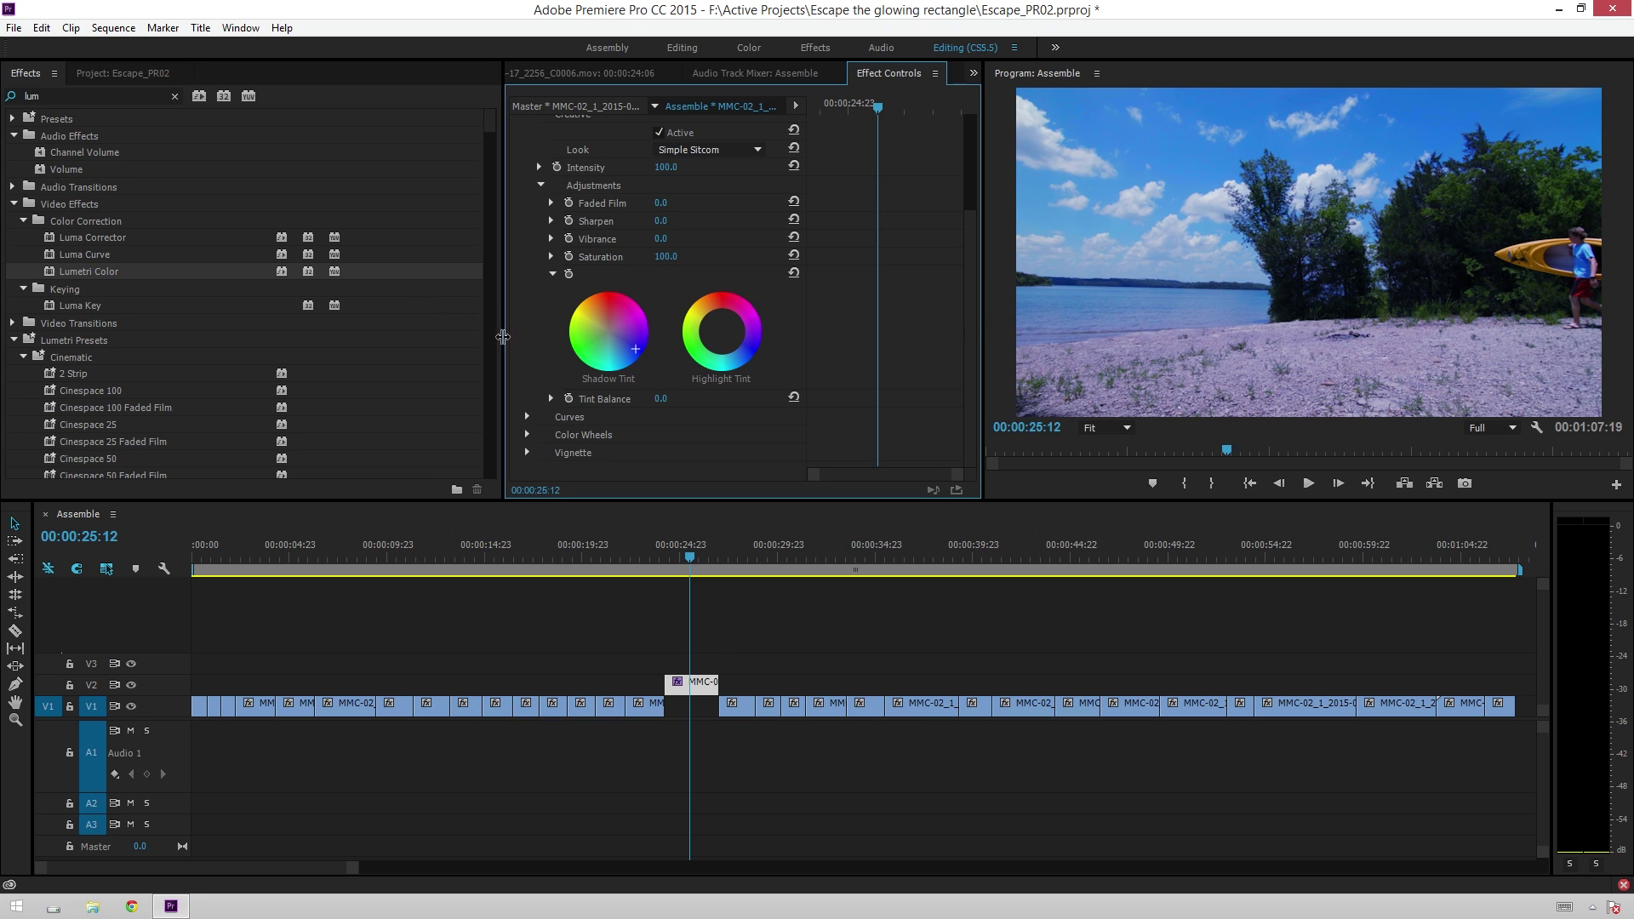
Step: Reset the Shadow Tint, try shifting the Highlight Tint toward yellow, and reset the Creative tint wheels
{"action": "mouse_move", "coordinate": [634, 349]}
{"action": "left_mouse_down"}
{"action": "mouse_move", "coordinate": [605, 327]}
{"action": "mouse_move", "coordinate": [636, 346]}
{"action": "left_mouse_up"}
{"action": "double_click", "coordinate": [620, 344]}
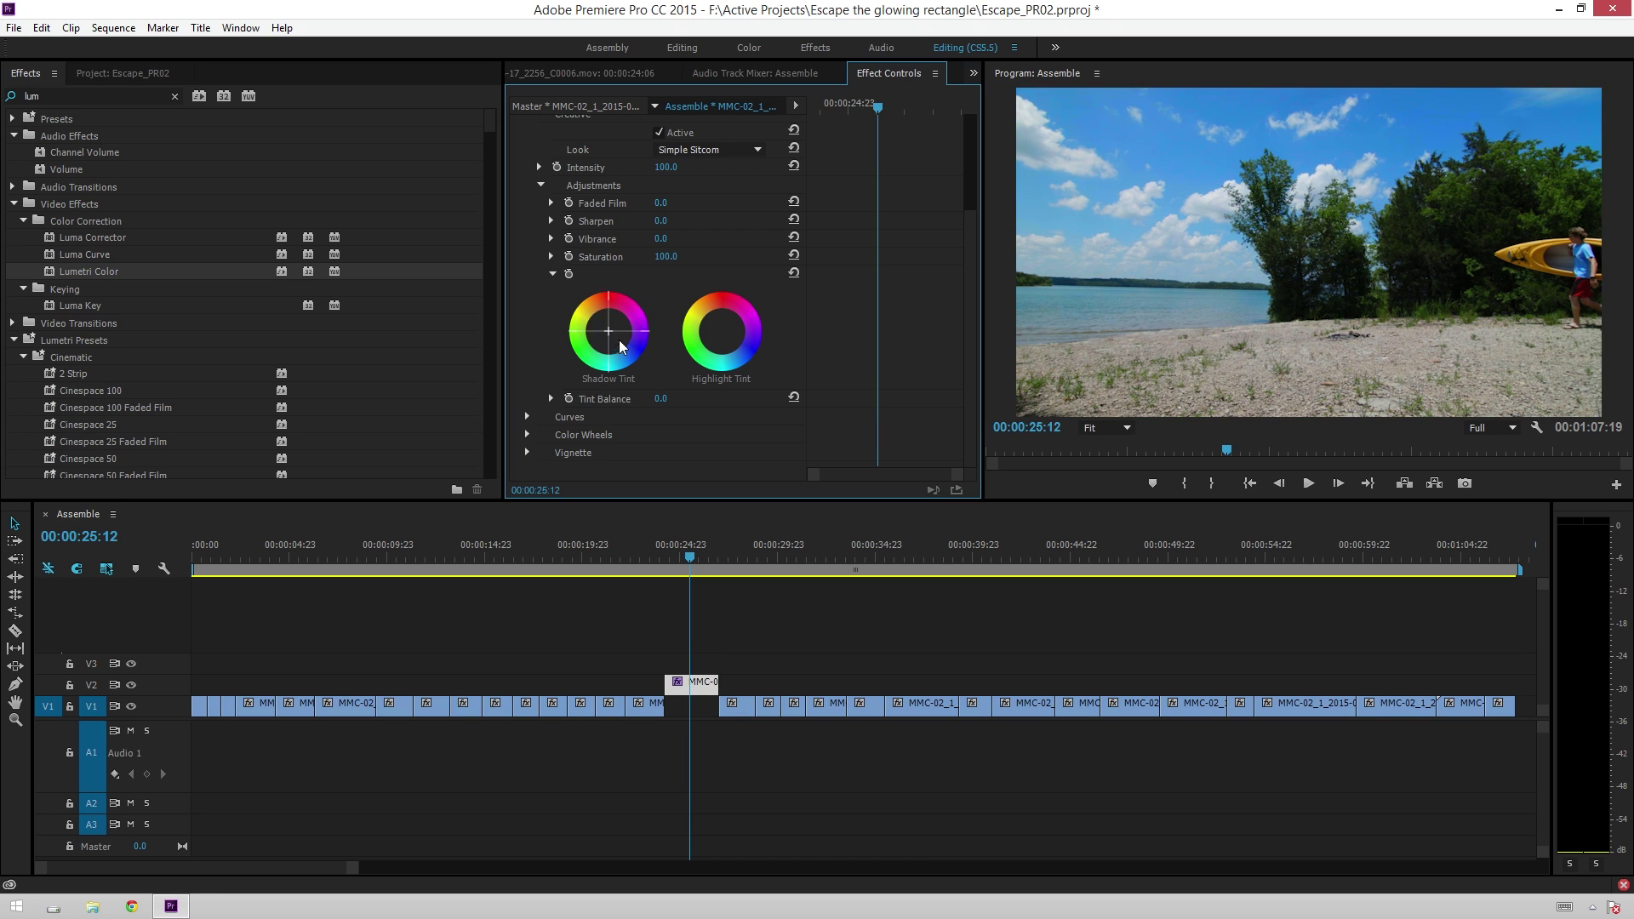
{"action": "left_click", "coordinate": [717, 329]}
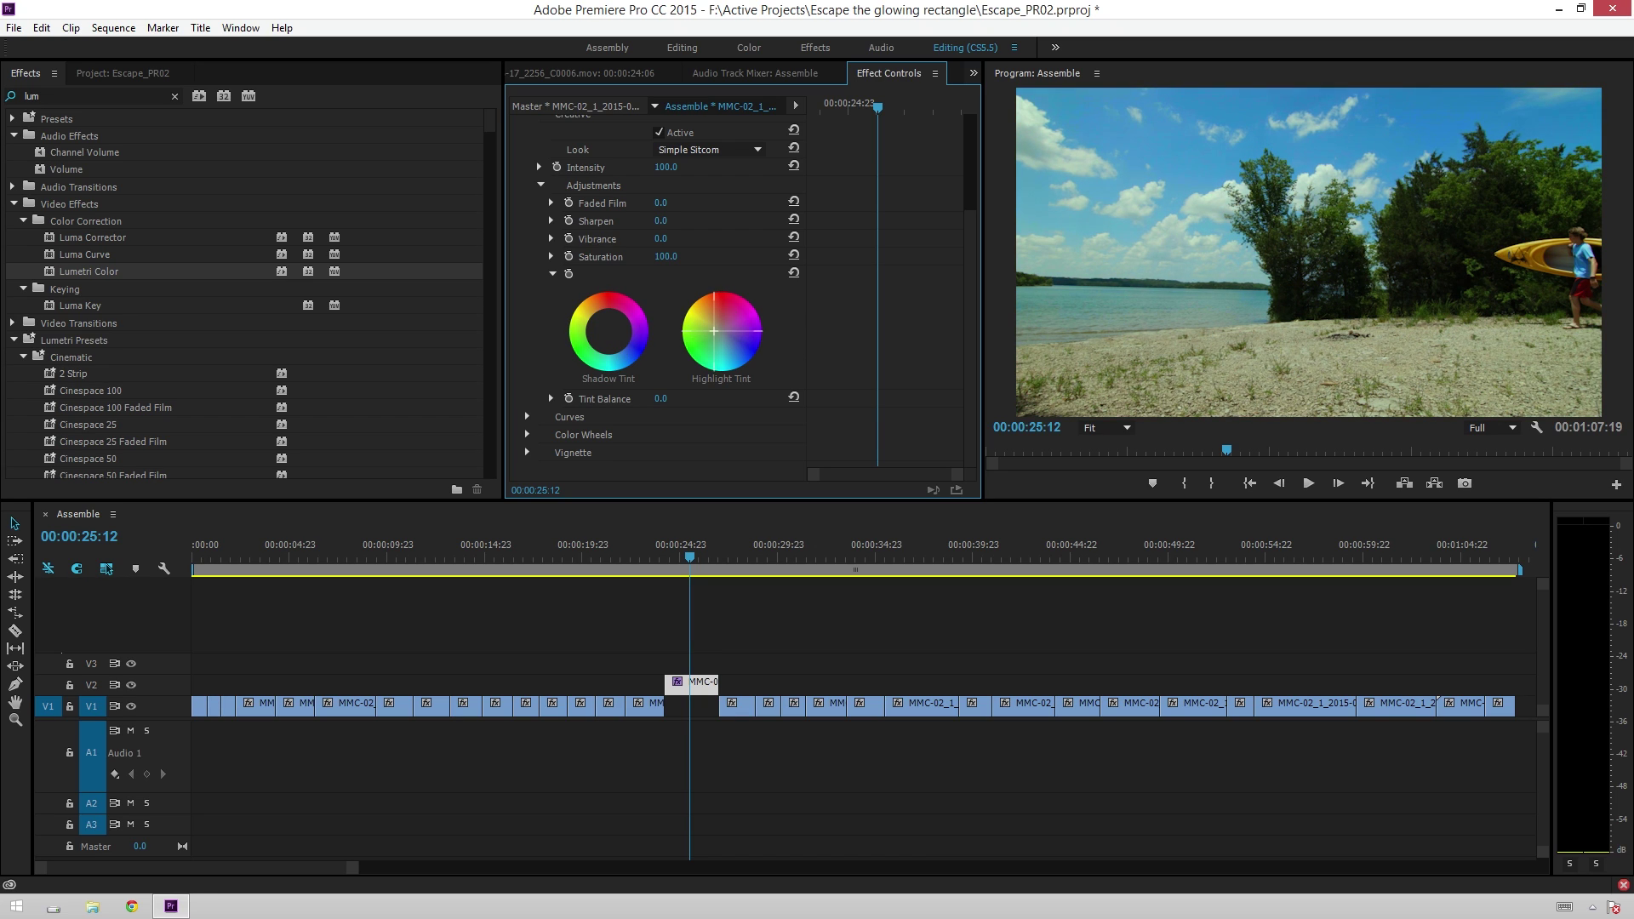
{"action": "left_click_drag", "start_coordinate": [714, 330], "coordinate": [697, 319]}
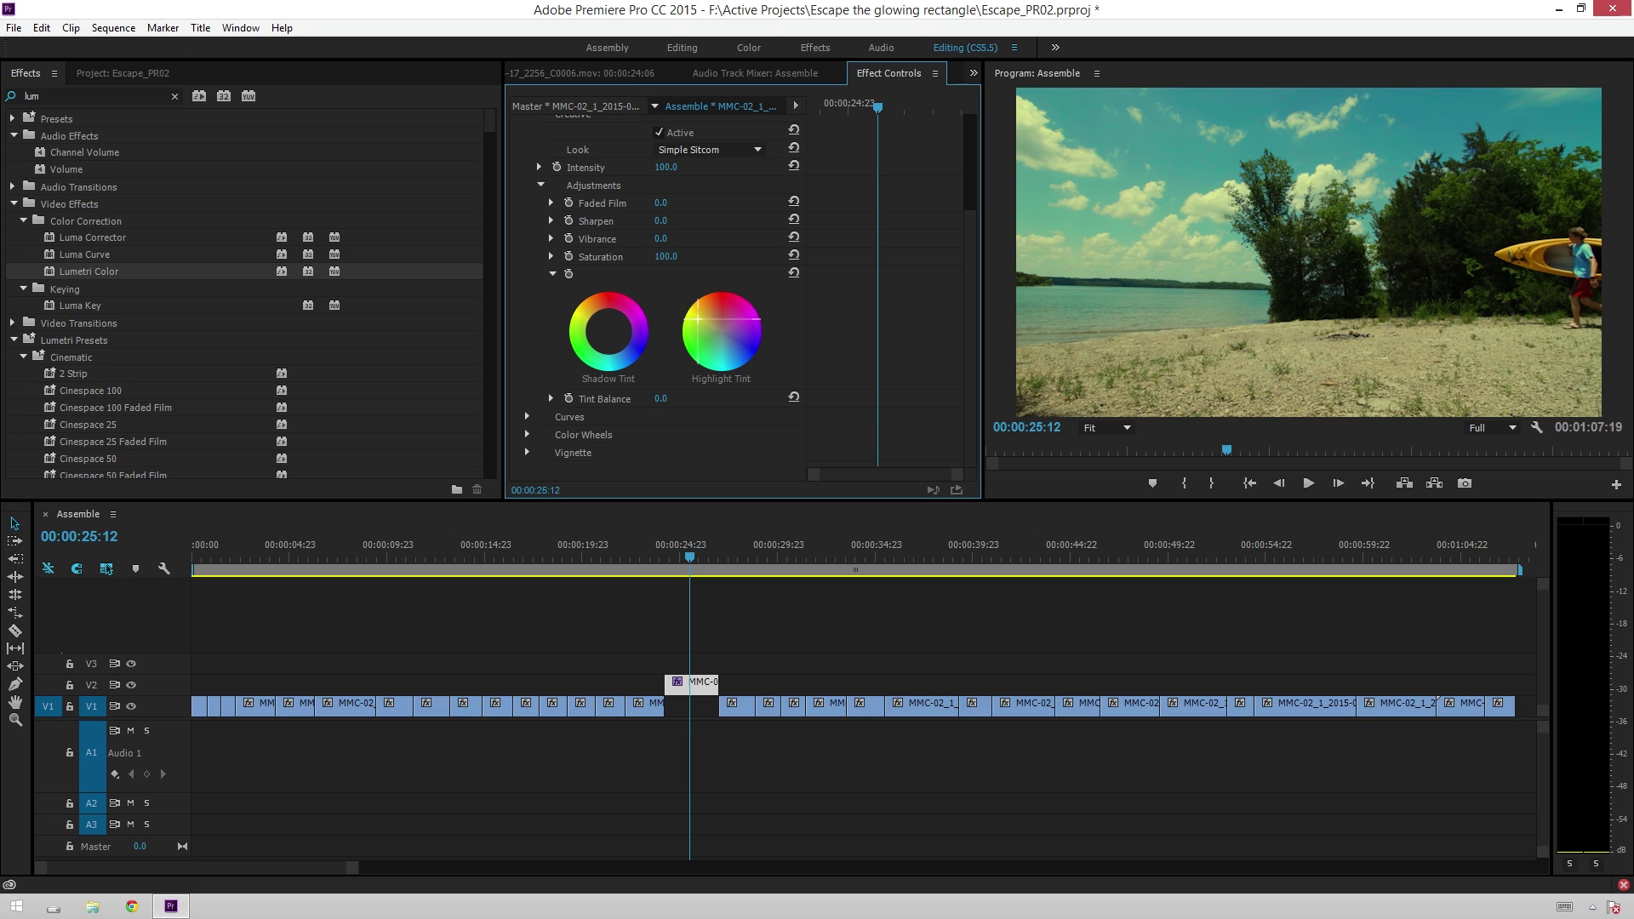
{"action": "left_click", "coordinate": [793, 272]}
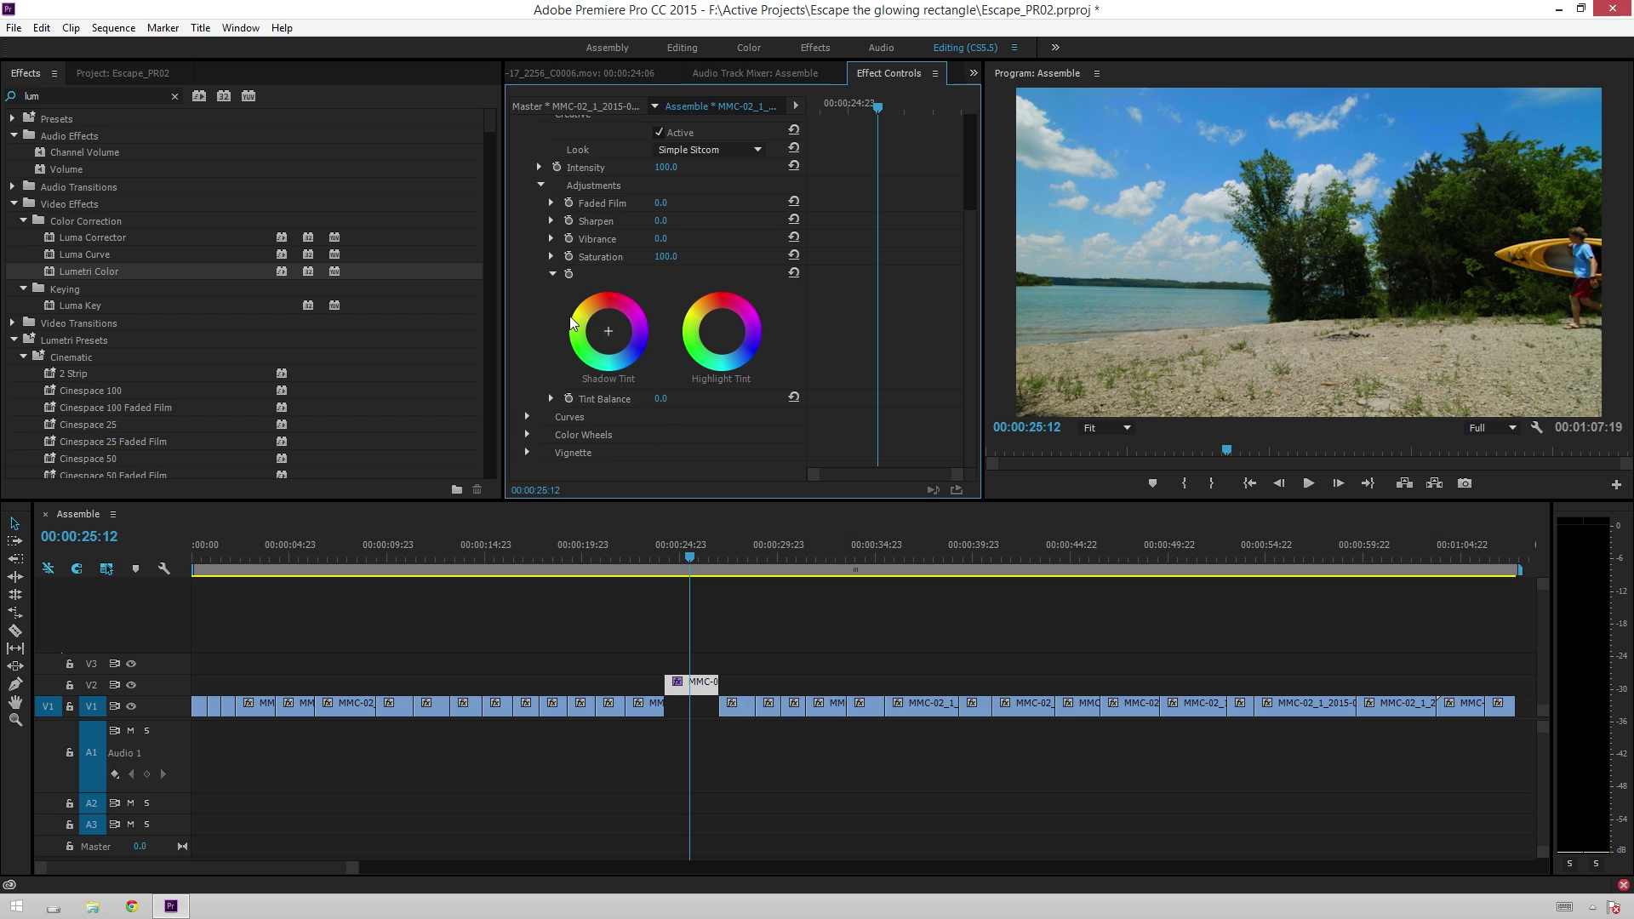
Step: Tint the shadows slightly blue and the highlights orange-yellow, compare Tint Balance at -150 and 150, and reset all three controls
{"action": "left_click", "coordinate": [617, 332]}
{"action": "left_click_drag", "start_coordinate": [723, 330], "coordinate": [707, 313]}
{"action": "left_click_drag", "start_coordinate": [660, 400], "coordinate": [732, 400]}
{"action": "left_click_drag", "start_coordinate": [548, 392], "coordinate": [548, 392]}
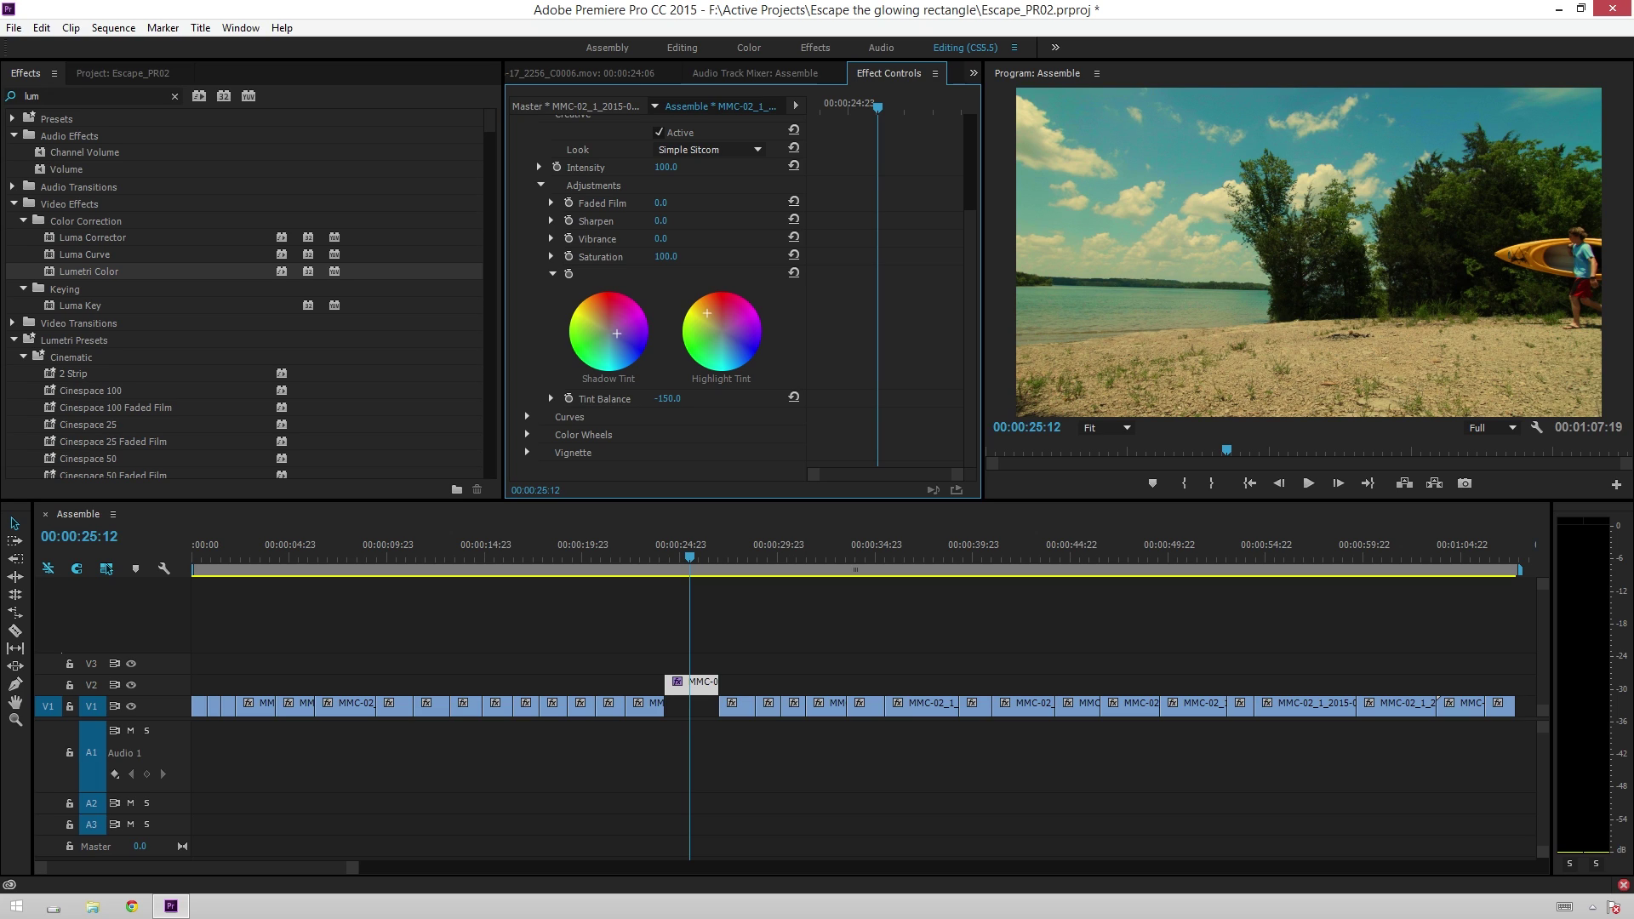
{"action": "left_click_drag", "start_coordinate": [548, 391], "coordinate": [548, 392]}
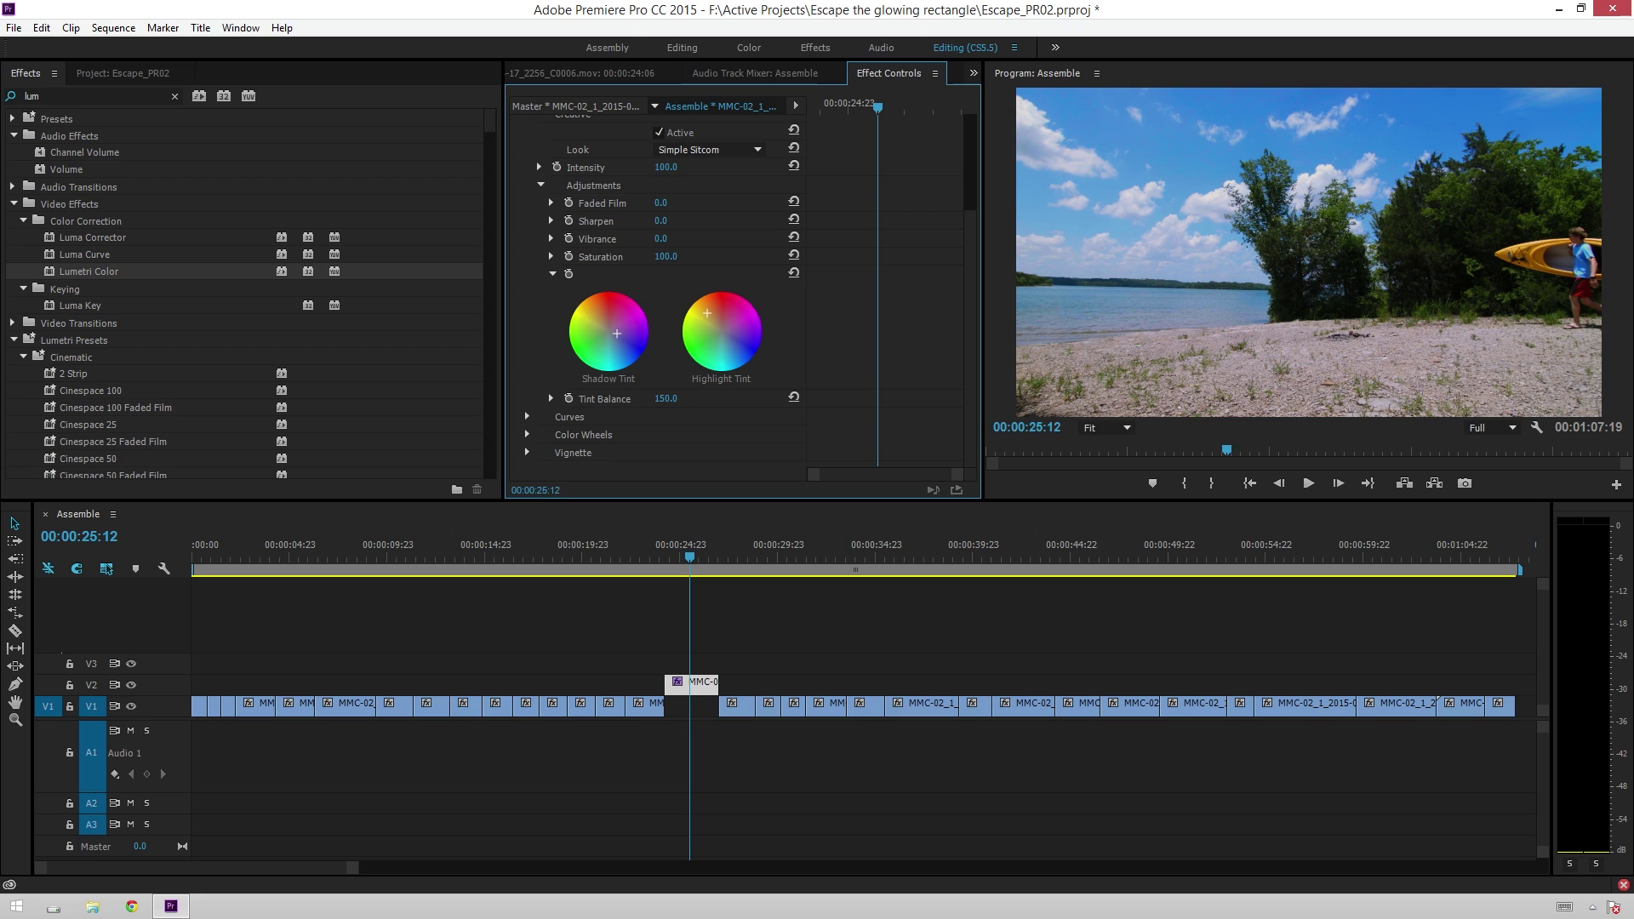
{"action": "left_click_drag", "start_coordinate": [588, 320], "coordinate": [627, 344]}
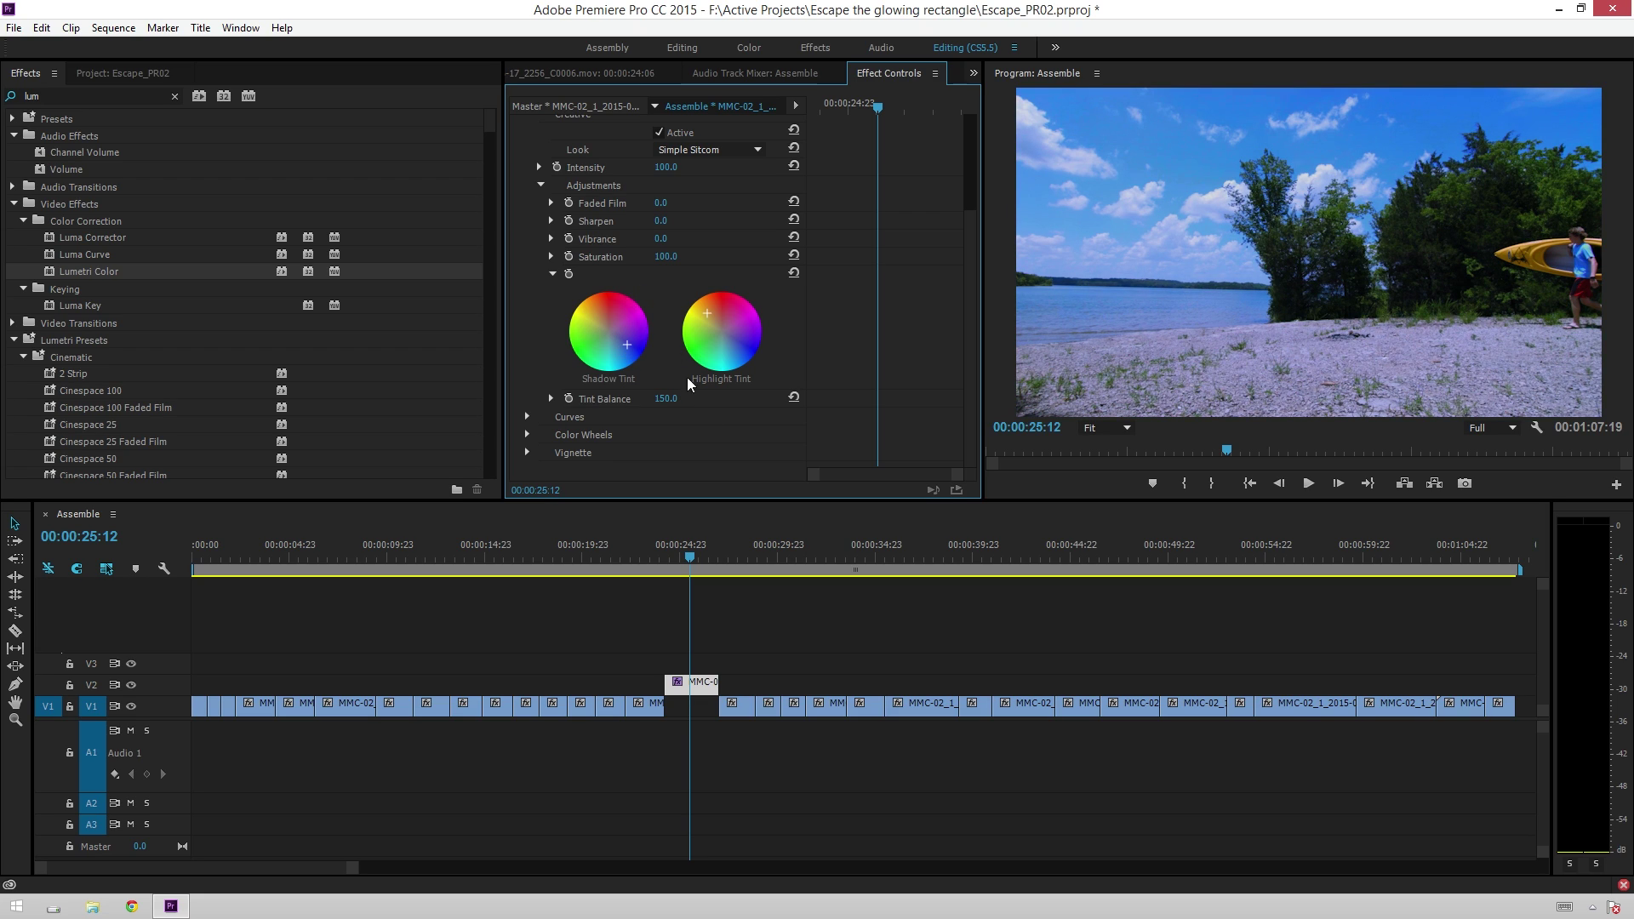
{"action": "left_click", "coordinate": [791, 393]}
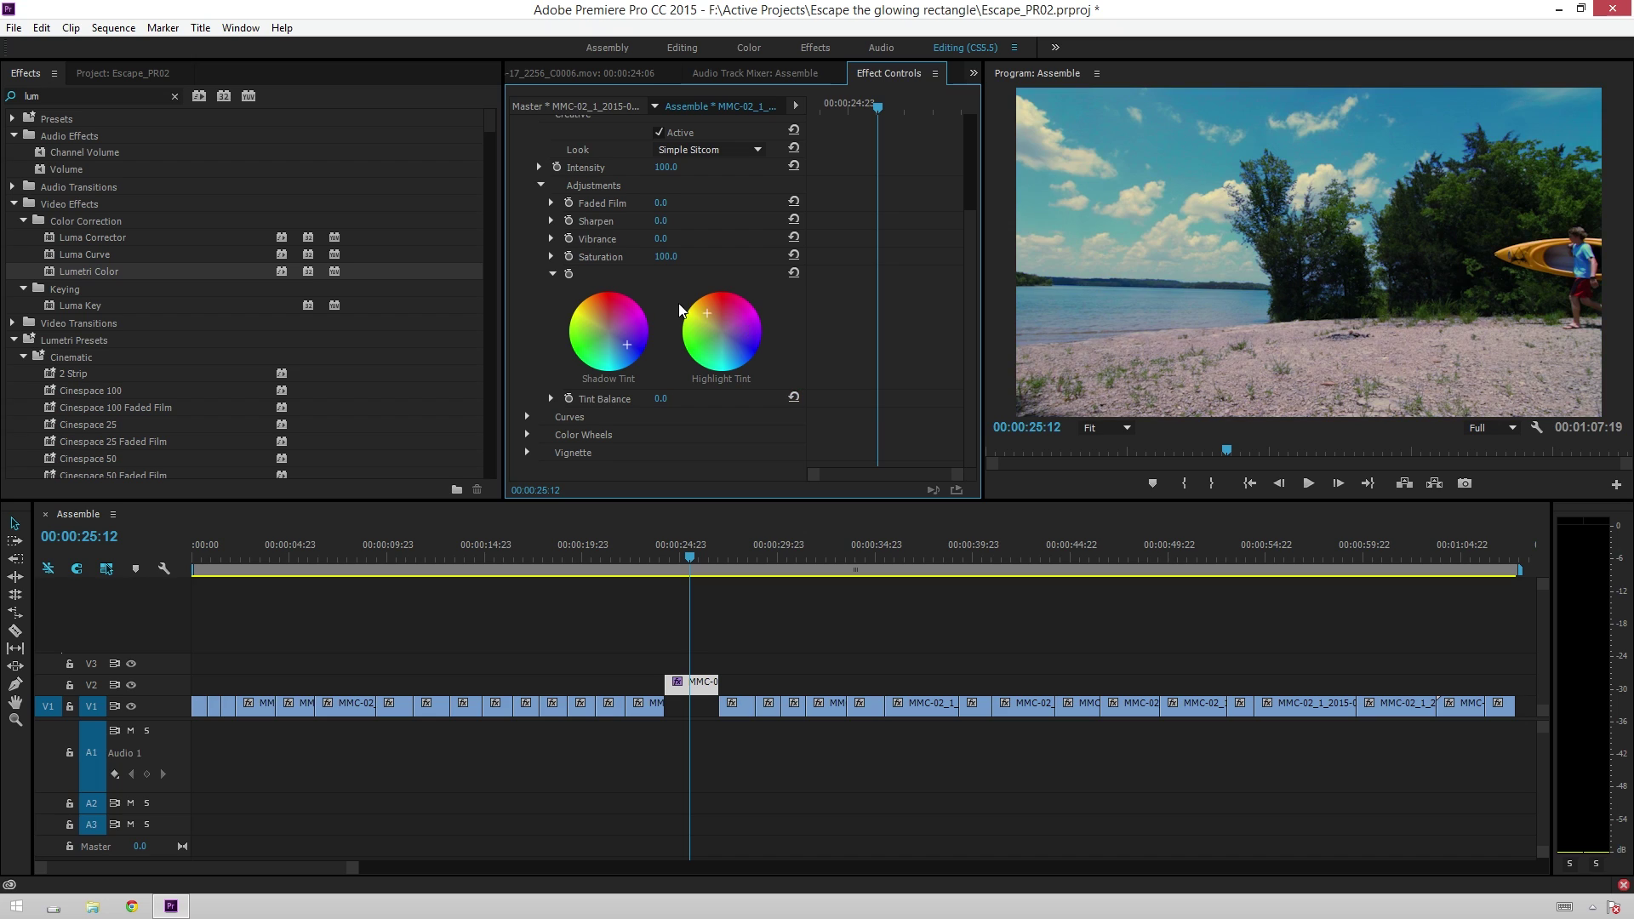
{"action": "double_click", "coordinate": [725, 336]}
{"action": "double_click", "coordinate": [614, 340]}
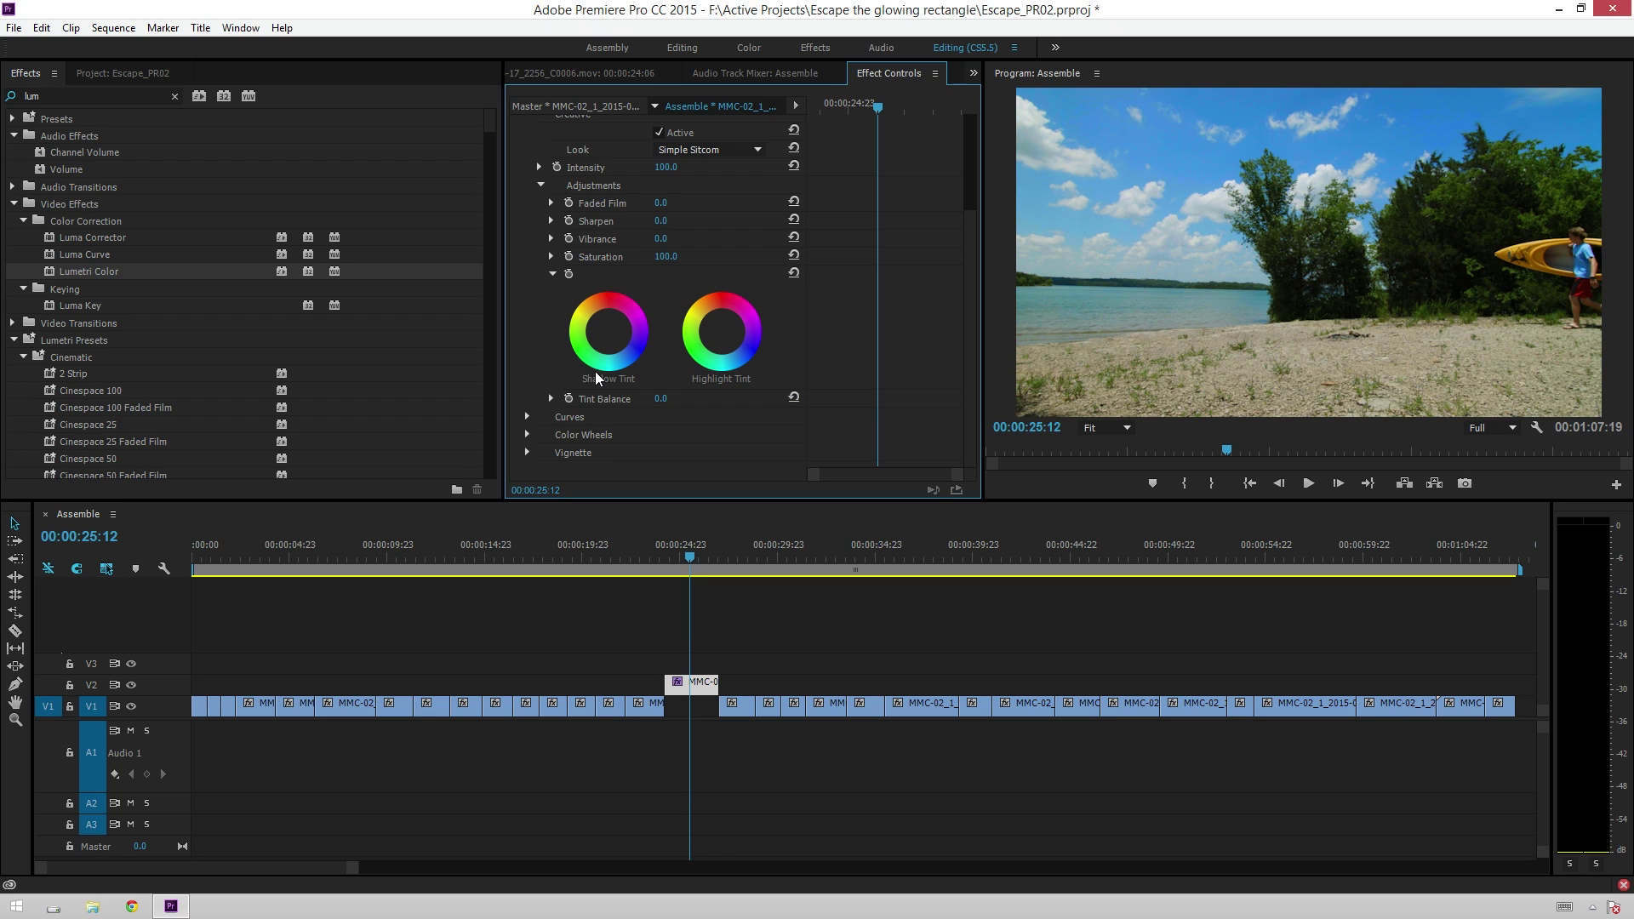
Step: Set the Creative Look back to None and collapse the Creative section
{"action": "scroll", "coordinate": [585, 201], "scroll_direction": "up", "scroll_amount": 2}
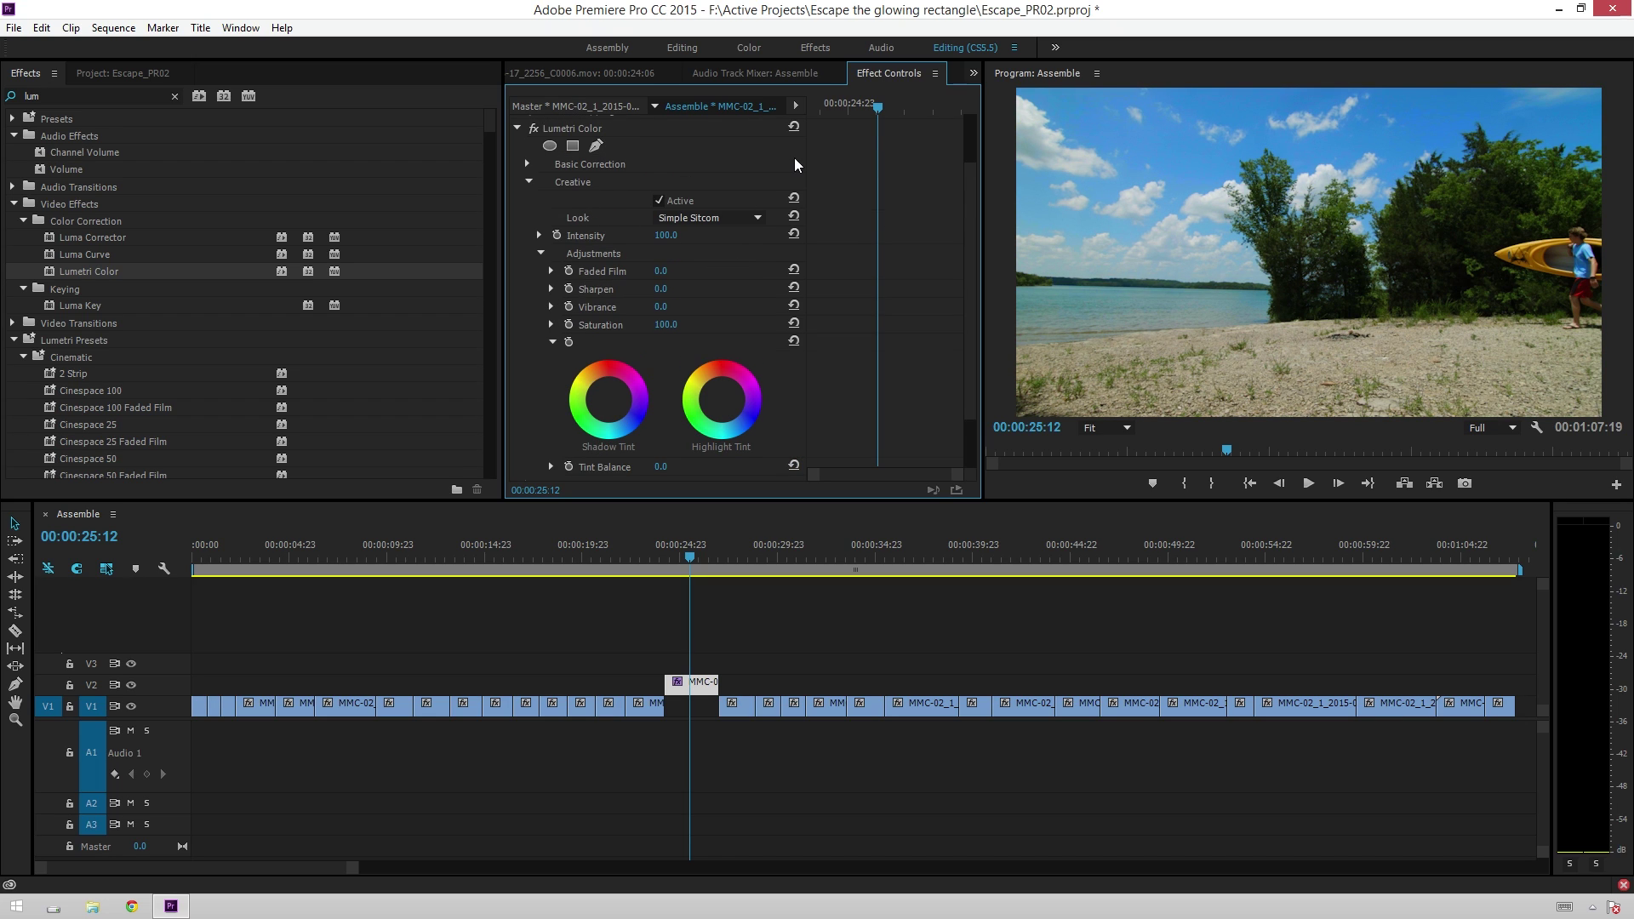
{"action": "scroll", "coordinate": [794, 156], "scroll_direction": "up", "scroll_amount": 1}
{"action": "left_click", "coordinate": [792, 233]}
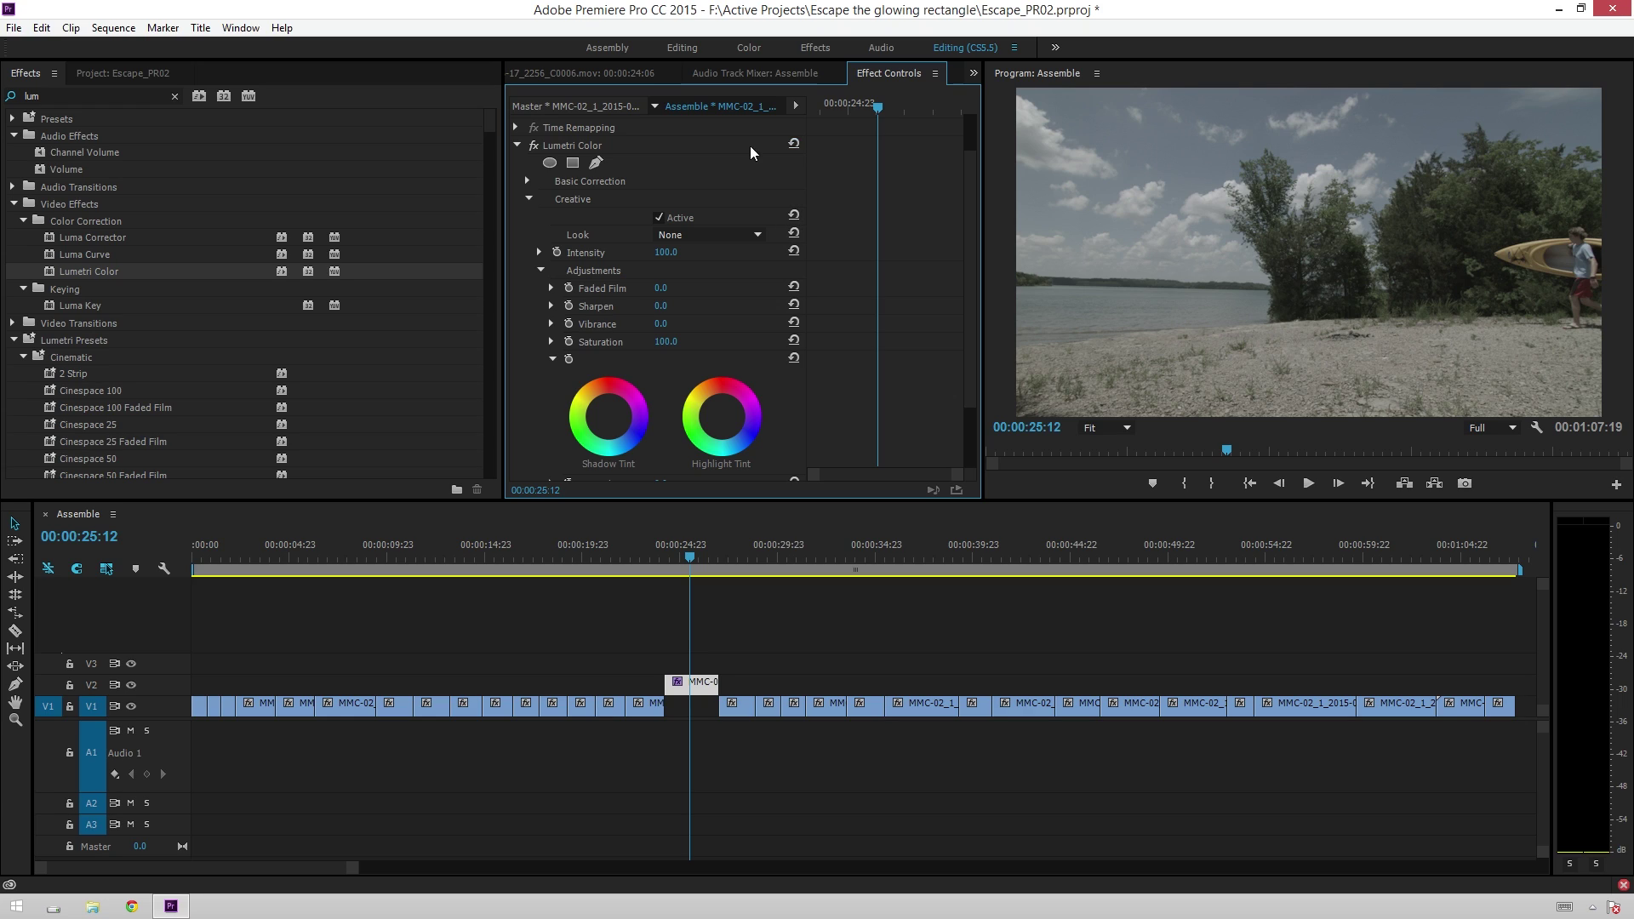
{"action": "left_click", "coordinate": [530, 199]}
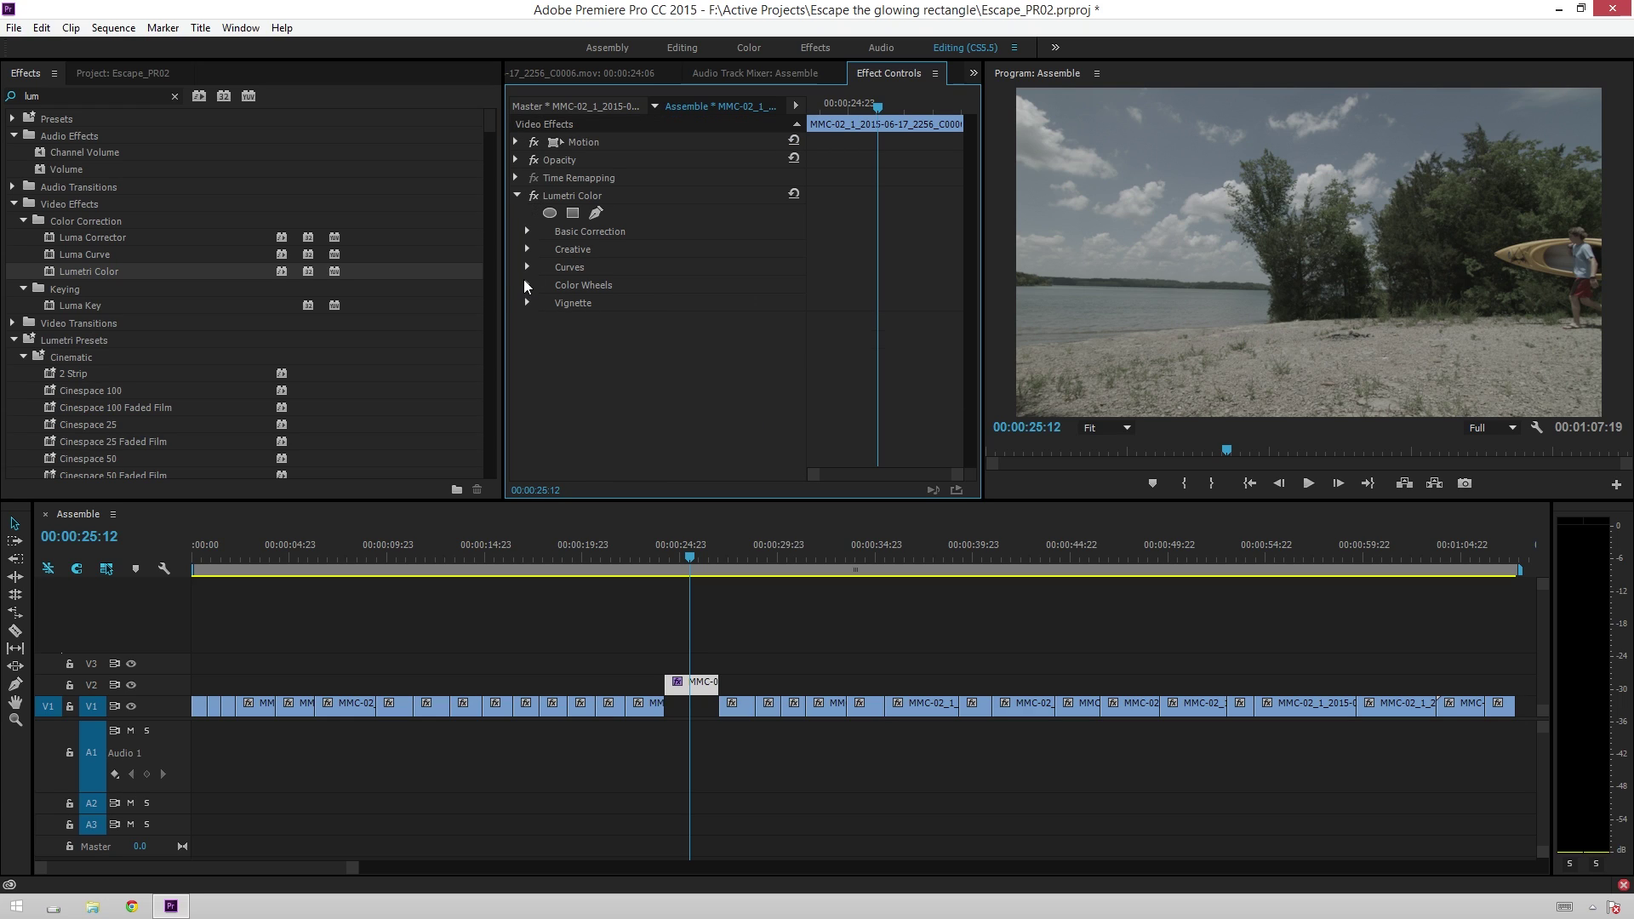
Step: Expand the Curves section and bend the white RGB curve into an S-shape with lowered shadows and raised highlights
{"action": "left_click", "coordinate": [527, 267]}
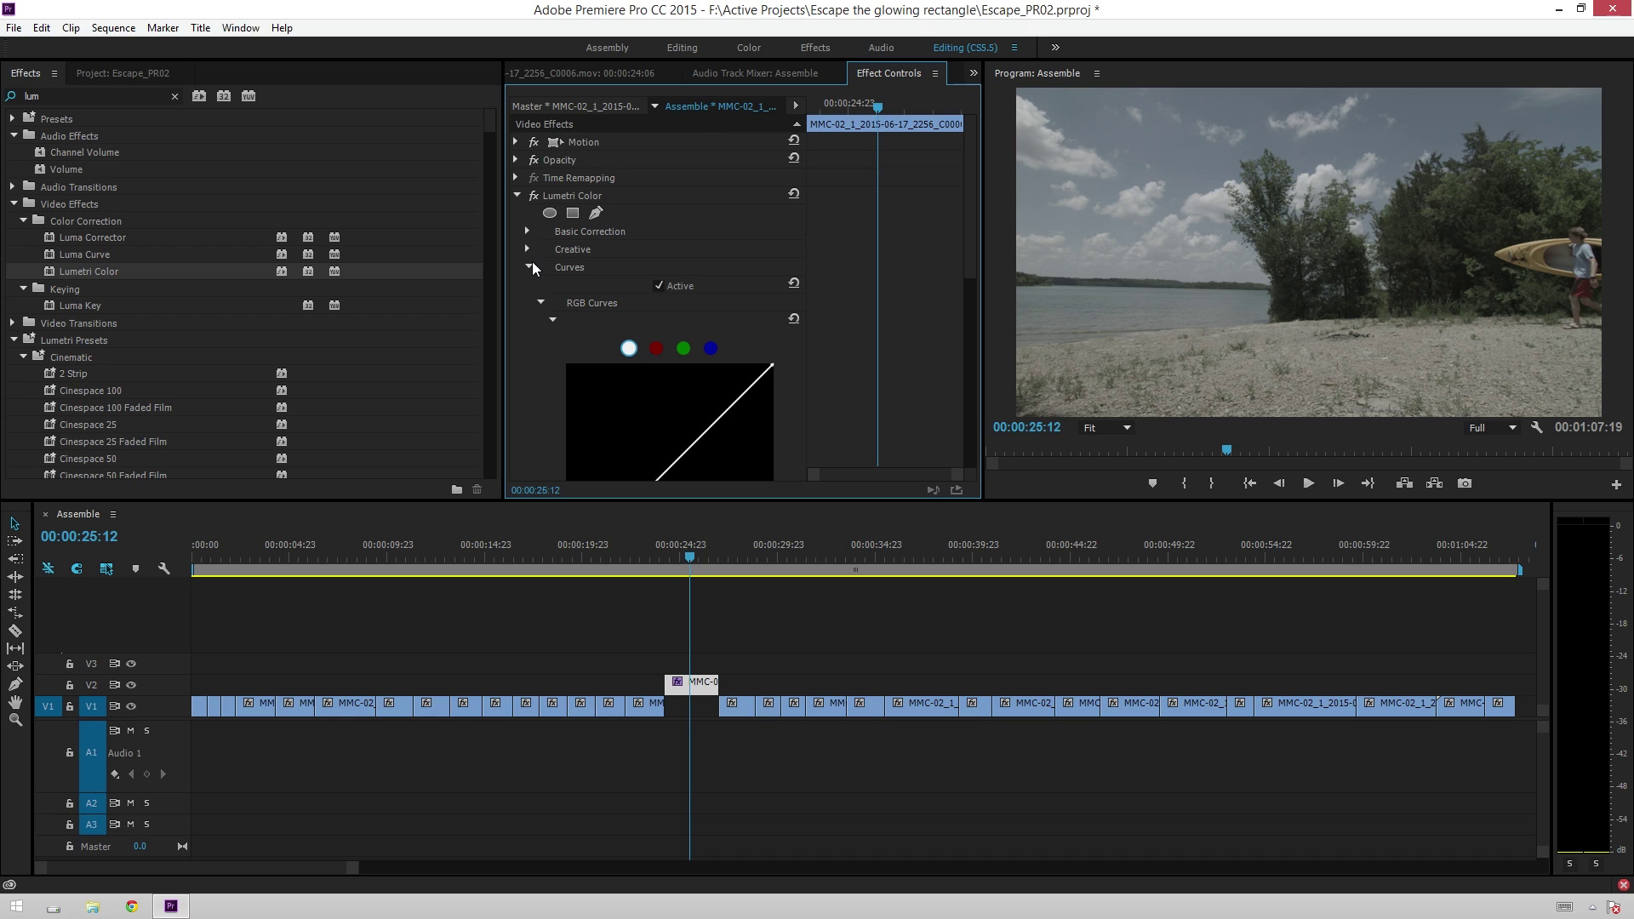
{"action": "scroll", "coordinate": [619, 243], "scroll_direction": "down", "scroll_amount": 2}
{"action": "scroll", "coordinate": [632, 354], "scroll_direction": "down", "scroll_amount": 2}
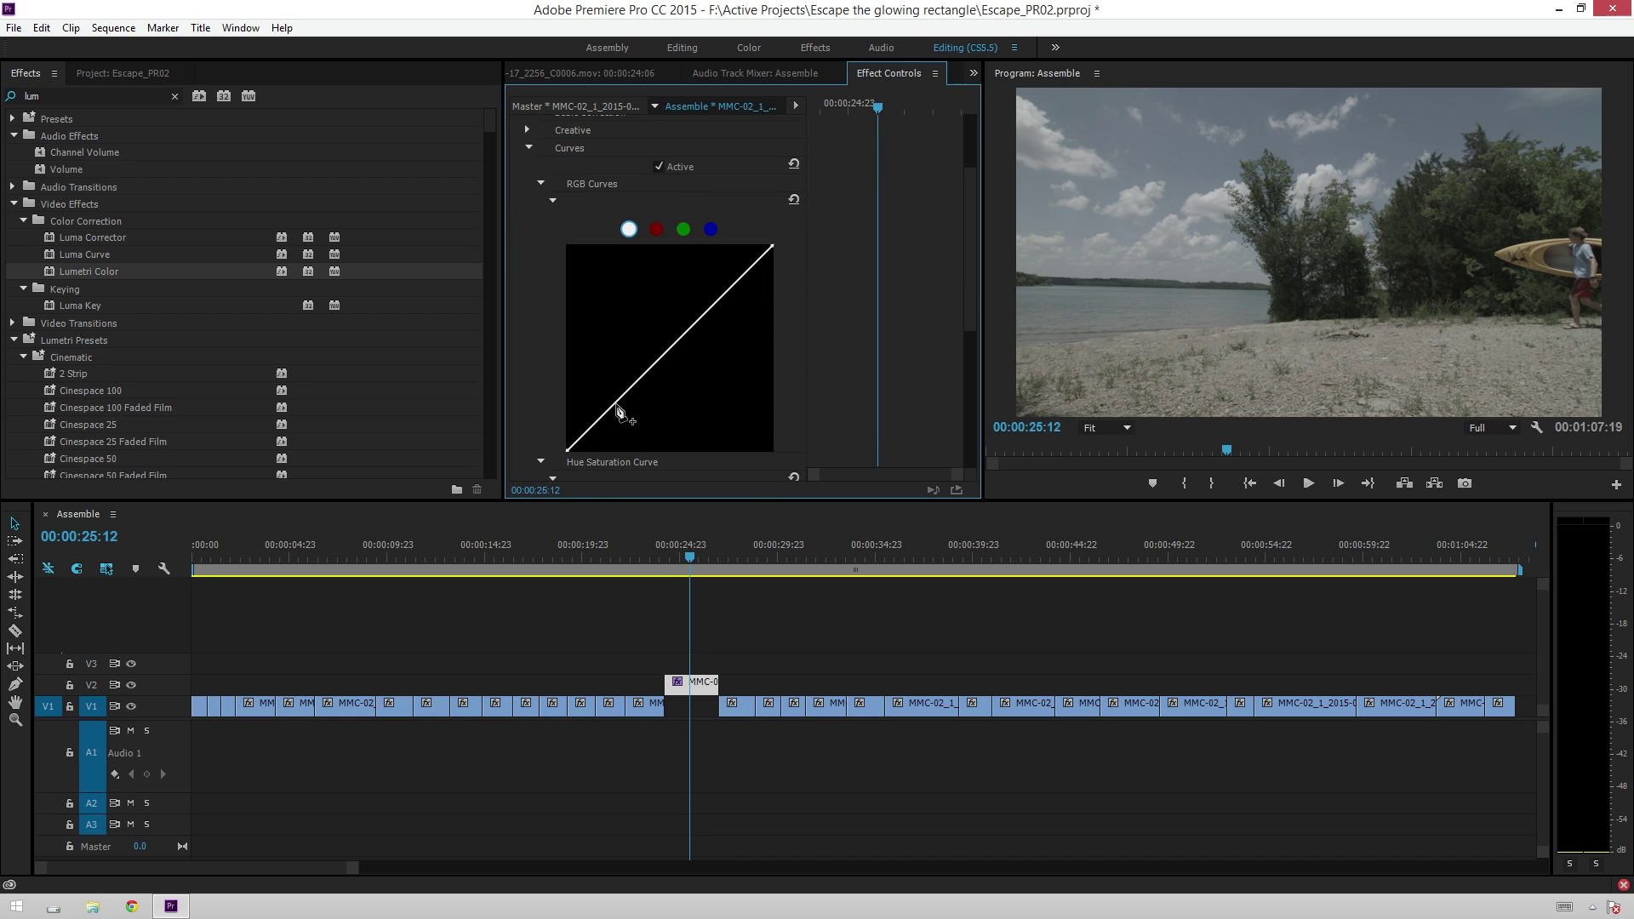
{"action": "left_click_drag", "start_coordinate": [618, 411], "coordinate": [625, 417]}
{"action": "left_click_drag", "start_coordinate": [709, 335], "coordinate": [703, 297]}
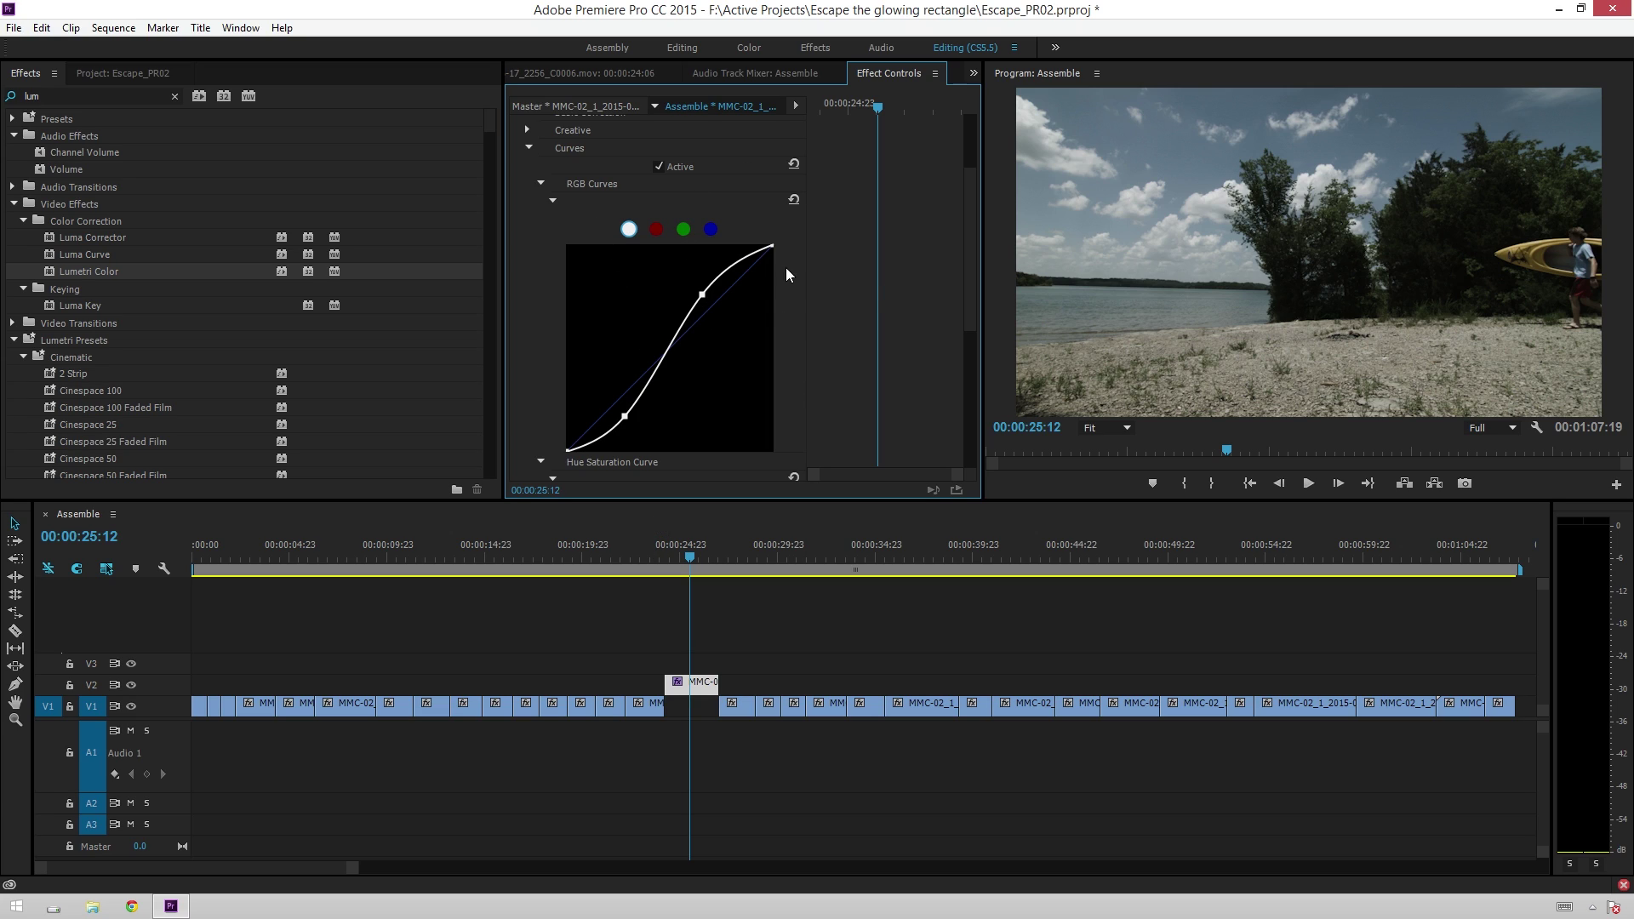
Step: Lift the black end and lower the white end of the blue channel curve, and reset the RGB Curves
{"action": "left_click", "coordinate": [656, 229]}
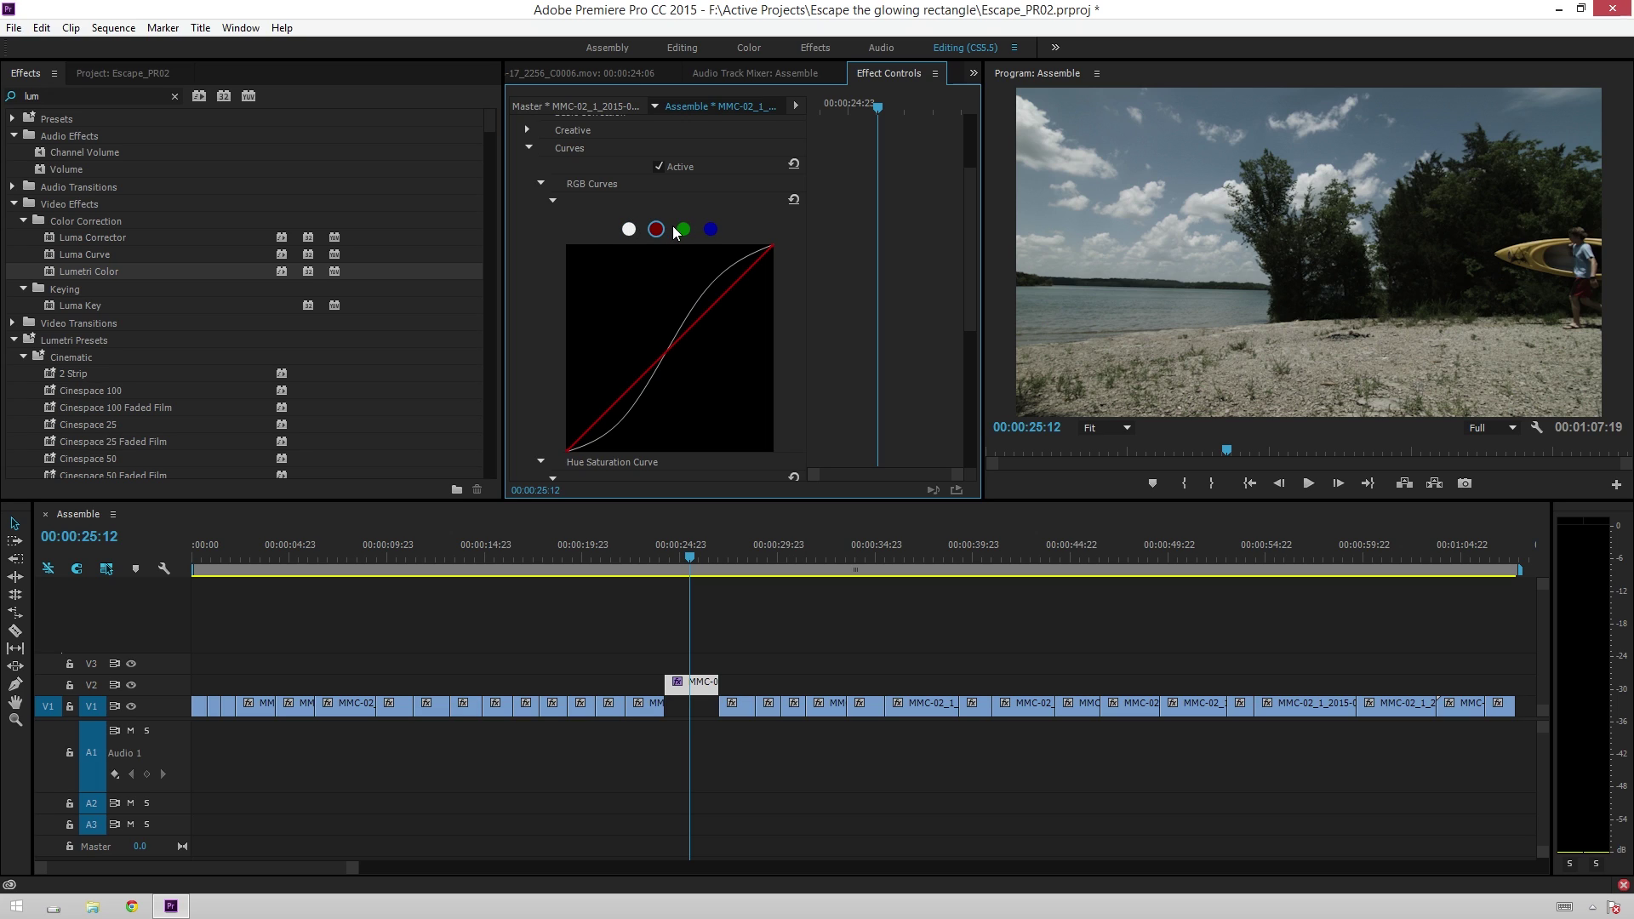
{"action": "left_click", "coordinate": [711, 229]}
{"action": "left_click_drag", "start_coordinate": [565, 449], "coordinate": [534, 411]}
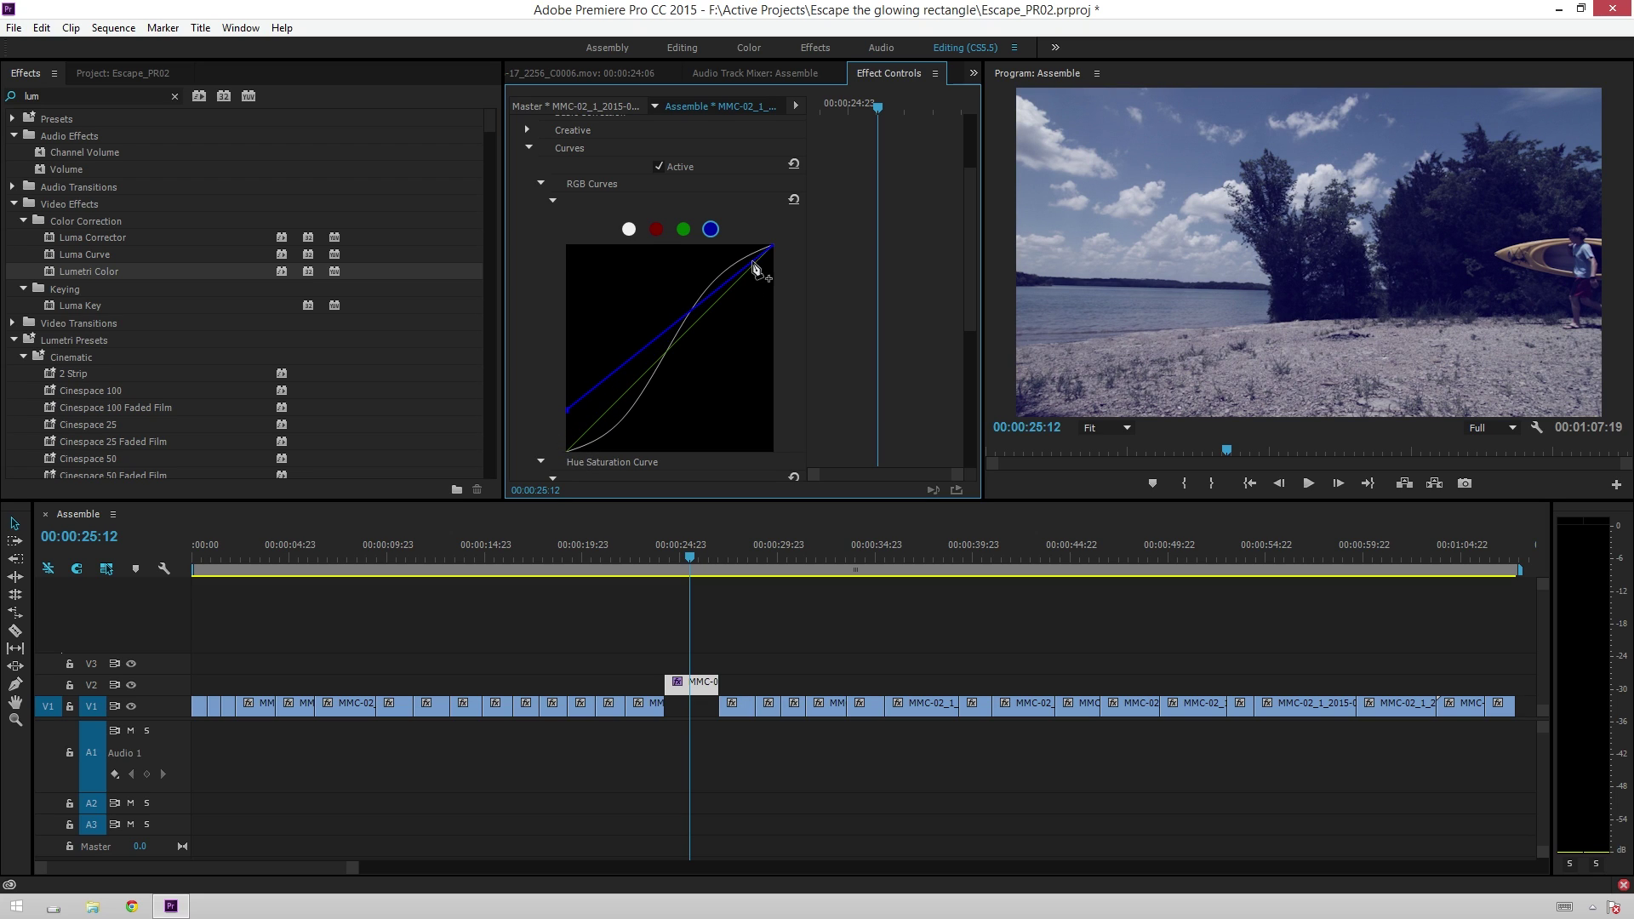
{"action": "left_click_drag", "start_coordinate": [771, 249], "coordinate": [791, 318]}
{"action": "left_click", "coordinate": [794, 201]}
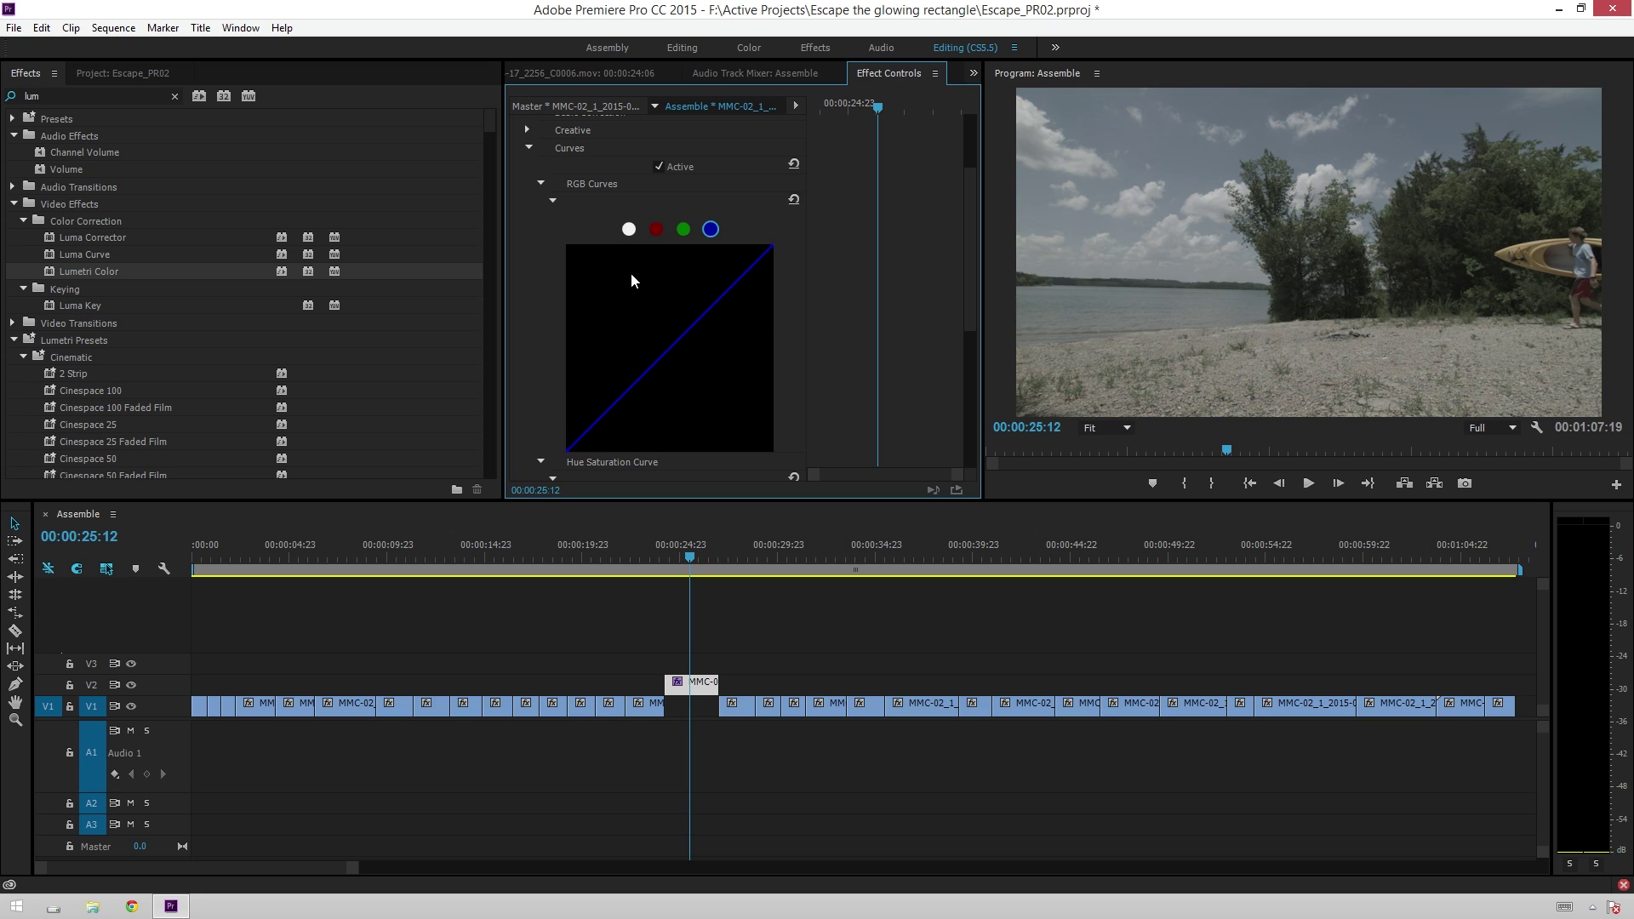
Step: Add points around the blue range of the Hue Saturation Curve and pull the middle blue point outward
{"action": "scroll", "coordinate": [630, 273], "scroll_direction": "down", "scroll_amount": 5}
{"action": "scroll", "coordinate": [718, 189], "scroll_direction": "down", "scroll_amount": 2}
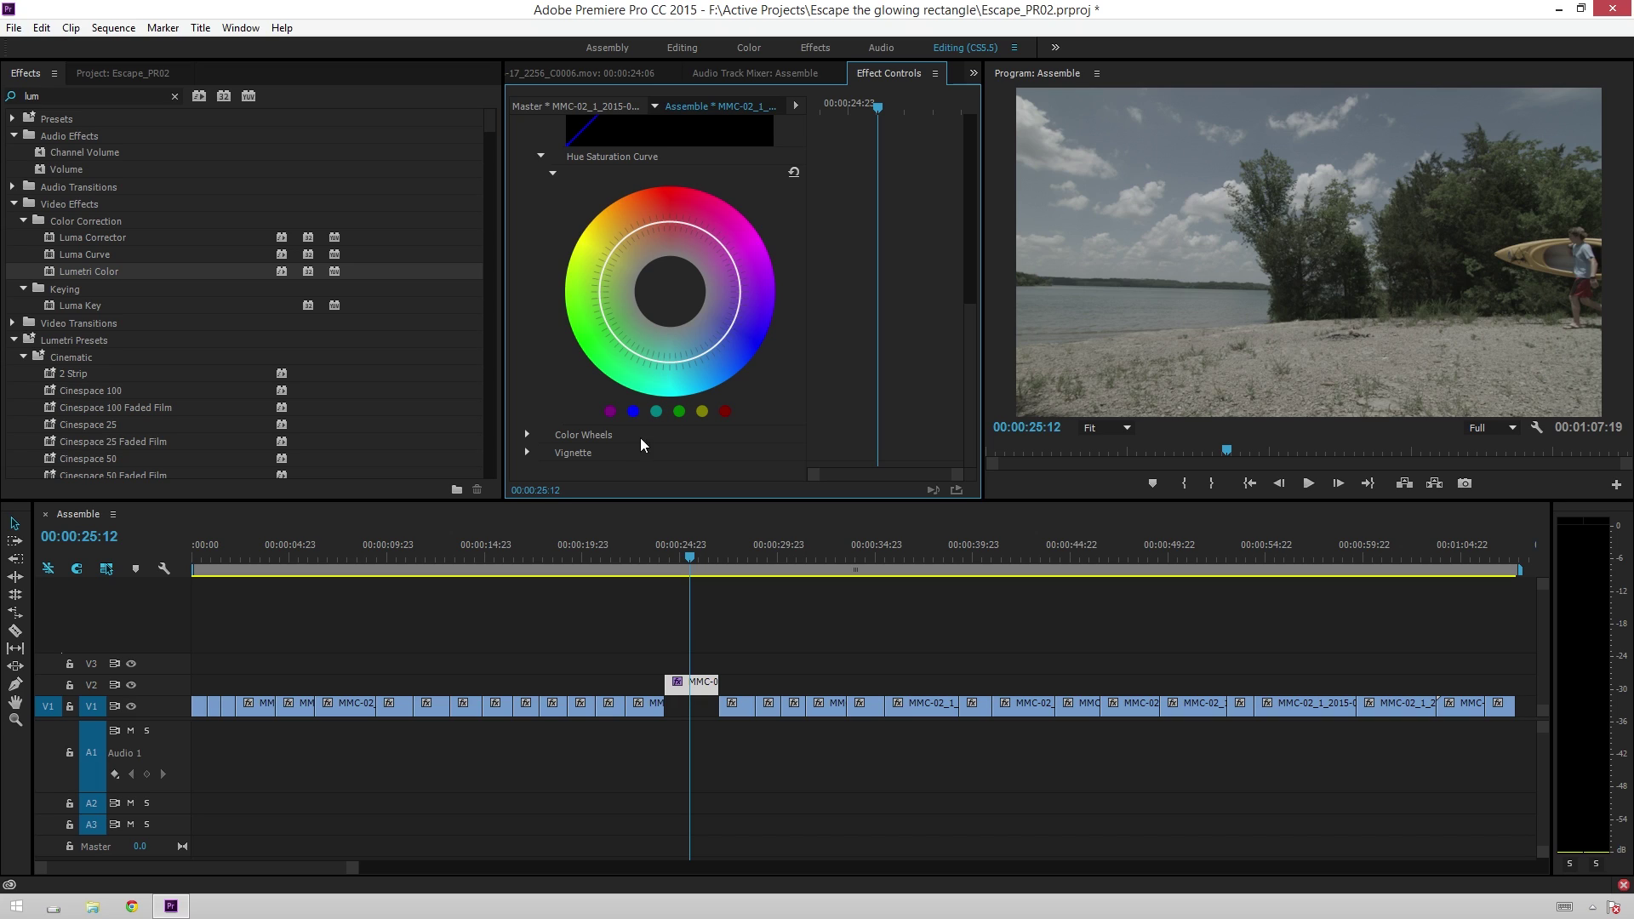
{"action": "left_click", "coordinate": [661, 361]}
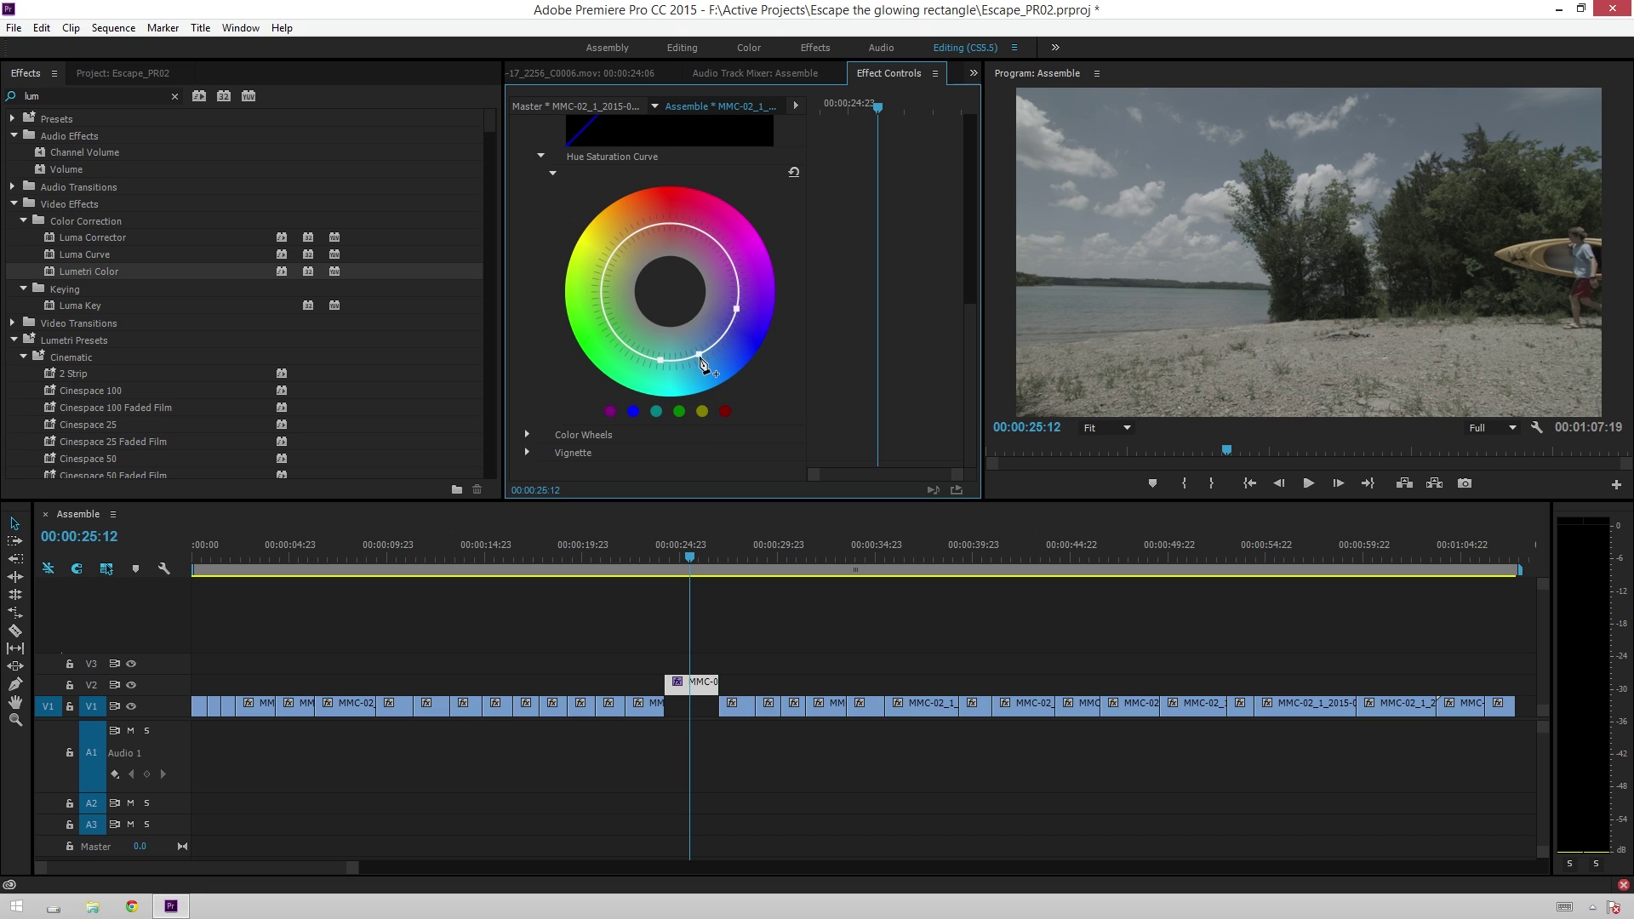
{"action": "left_click_drag", "start_coordinate": [700, 354], "coordinate": [737, 470]}
Step: Try a Saturation of 293 in the Basic Correction section
{"action": "scroll", "coordinate": [670, 370], "scroll_direction": "up", "scroll_amount": 10}
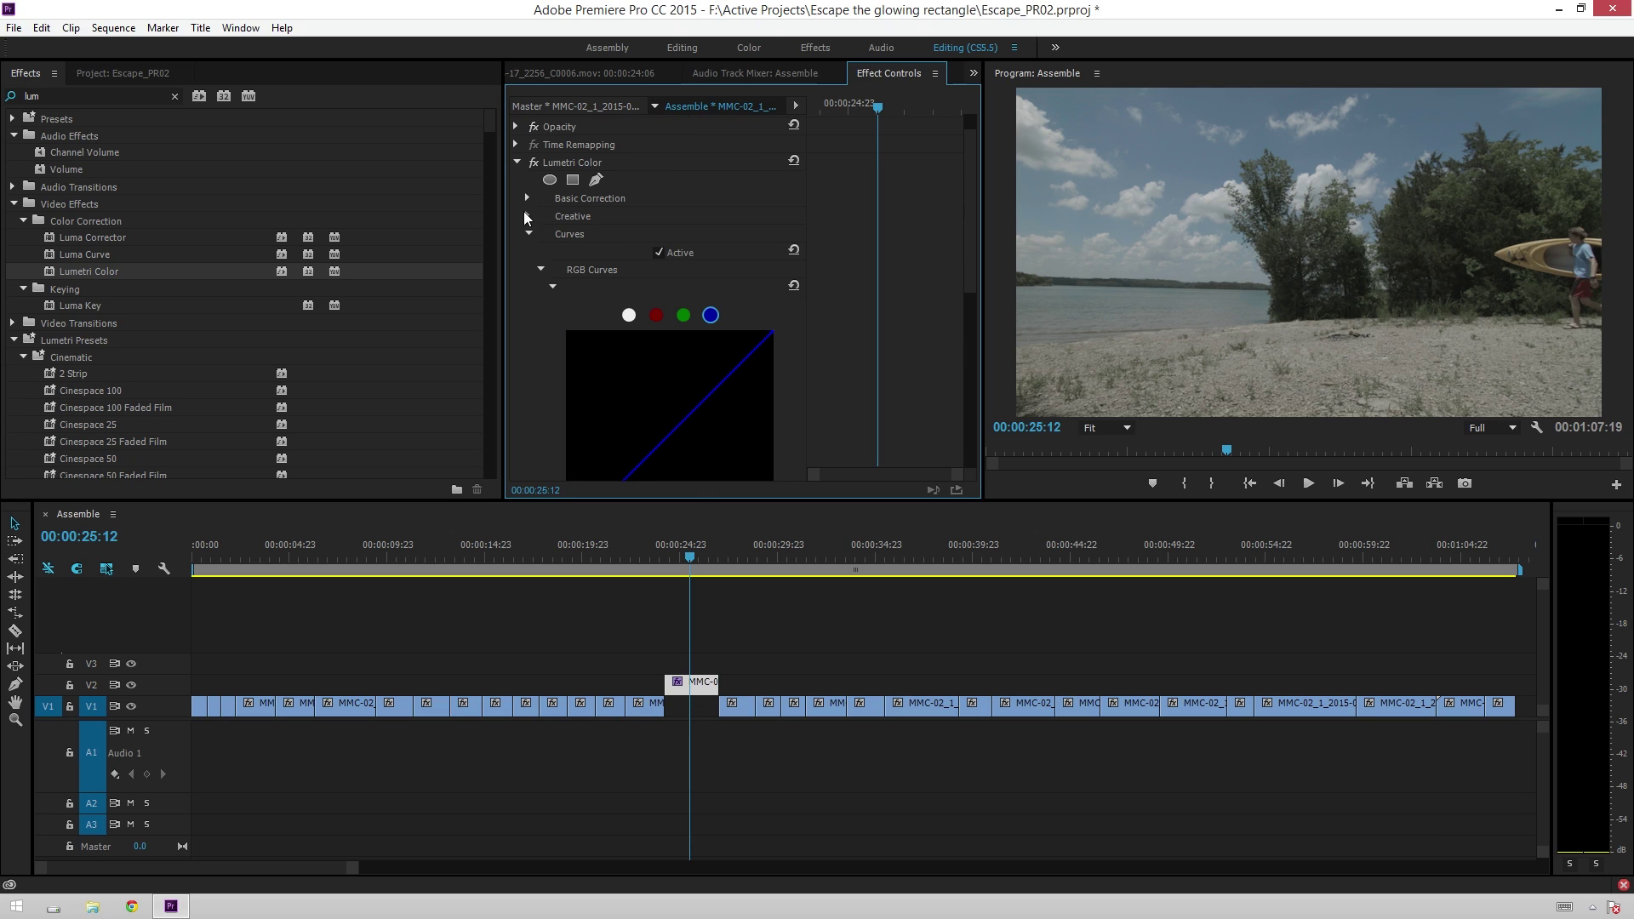
{"action": "left_click", "coordinate": [527, 198]}
{"action": "scroll", "coordinate": [607, 341], "scroll_direction": "down", "scroll_amount": 3}
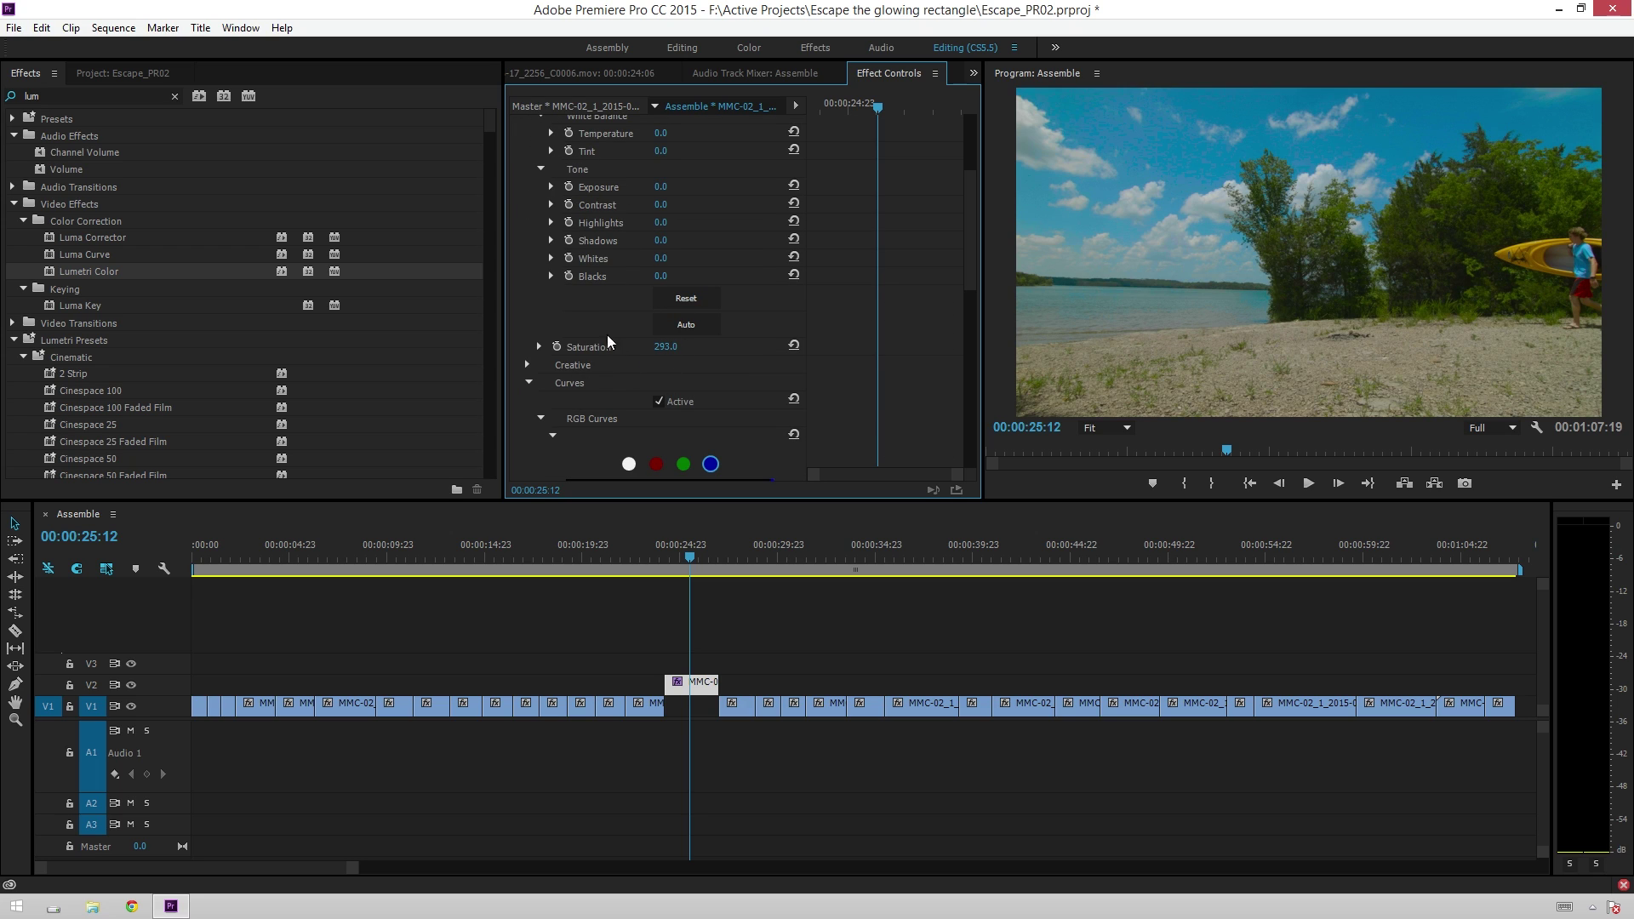
Step: Compare the blue point of the Hue Saturation Curve pulled toward the wheel's centre and pushed back outward
{"action": "scroll", "coordinate": [581, 319], "scroll_direction": "down", "scroll_amount": 6}
{"action": "left_click_drag", "start_coordinate": [706, 393], "coordinate": [665, 326]}
{"action": "left_click_drag", "start_coordinate": [764, 430], "coordinate": [708, 308]}
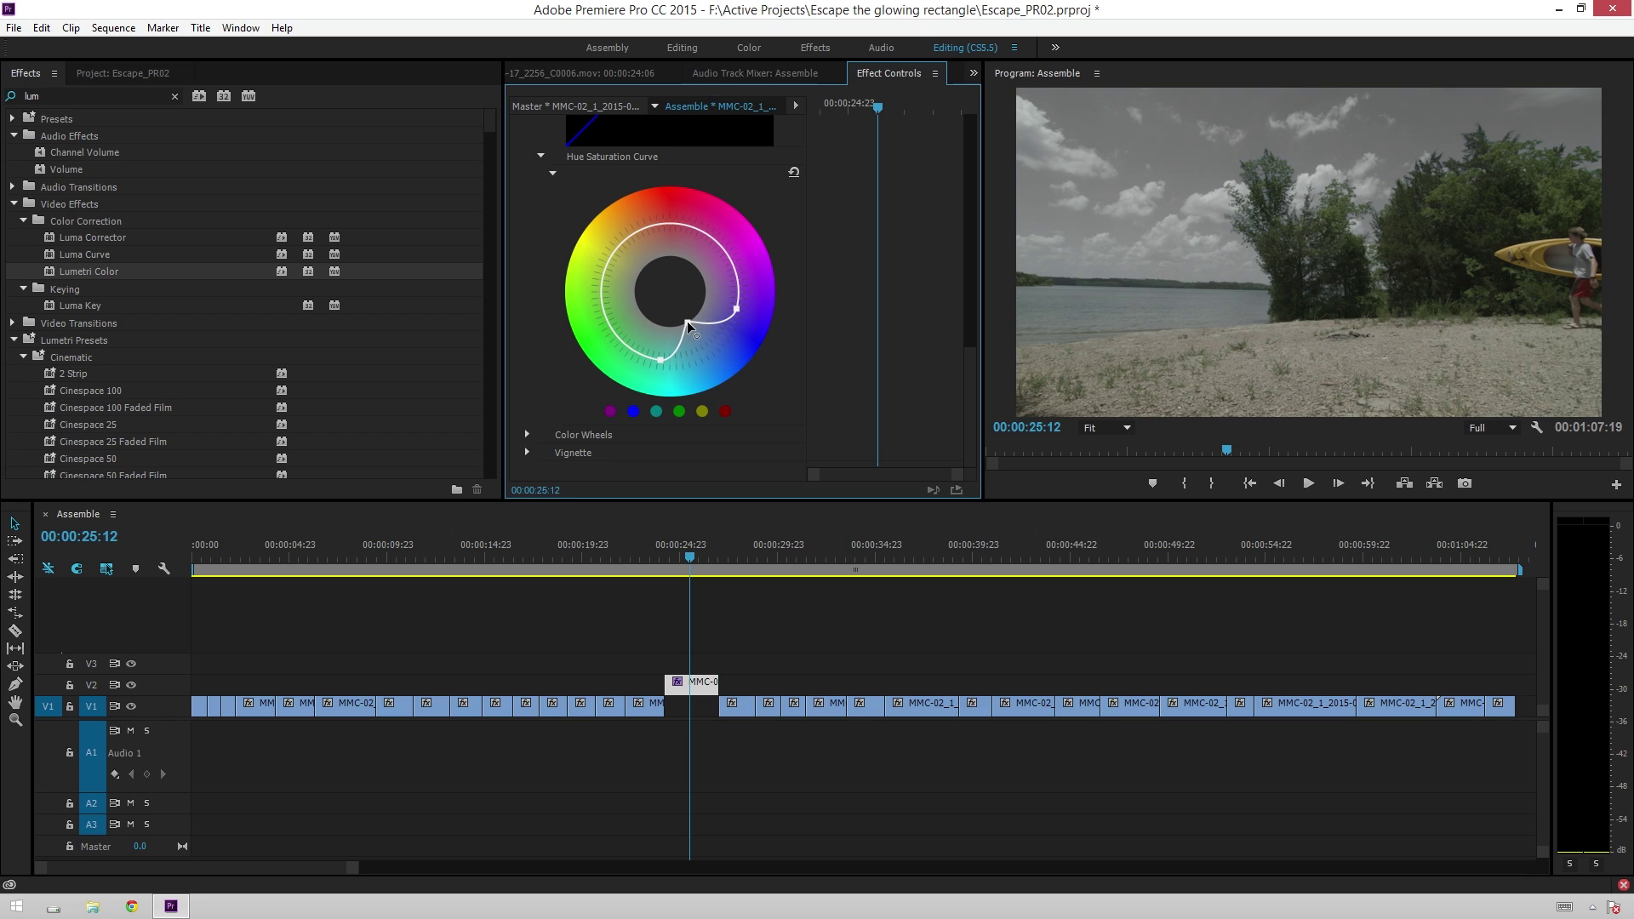
{"action": "left_click_drag", "start_coordinate": [696, 320], "coordinate": [734, 383]}
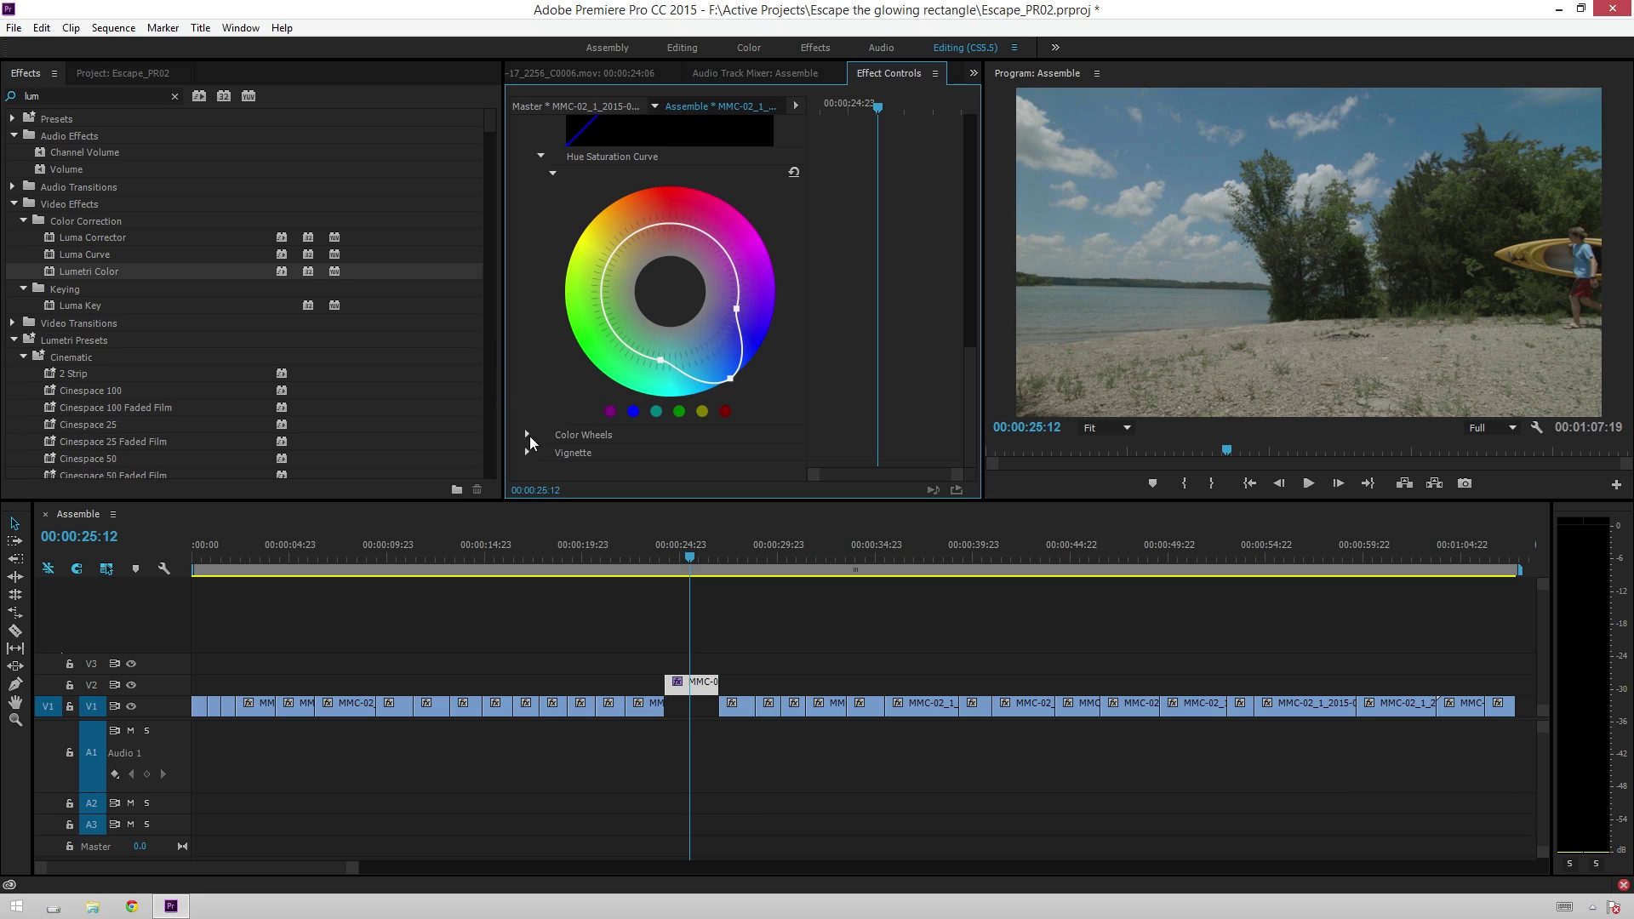
Step: Reset the Hue Saturation Curve and the Basic Correction Saturation
{"action": "scroll", "coordinate": [548, 345], "scroll_direction": "up", "scroll_amount": 5}
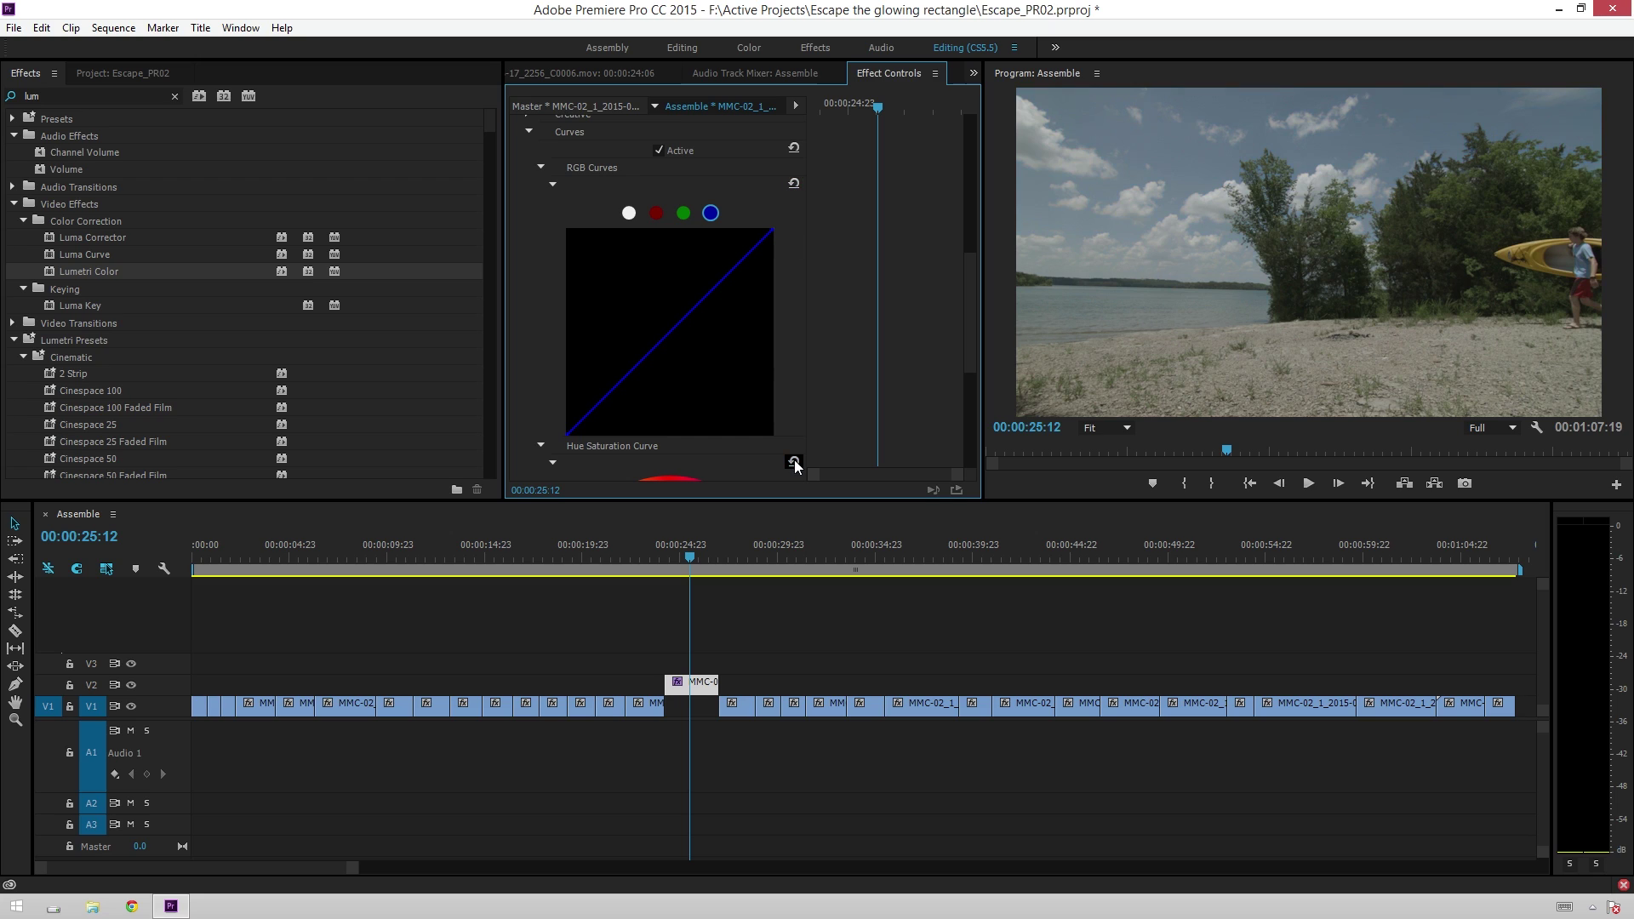
{"action": "scroll", "coordinate": [781, 185], "scroll_direction": "up", "scroll_amount": 5}
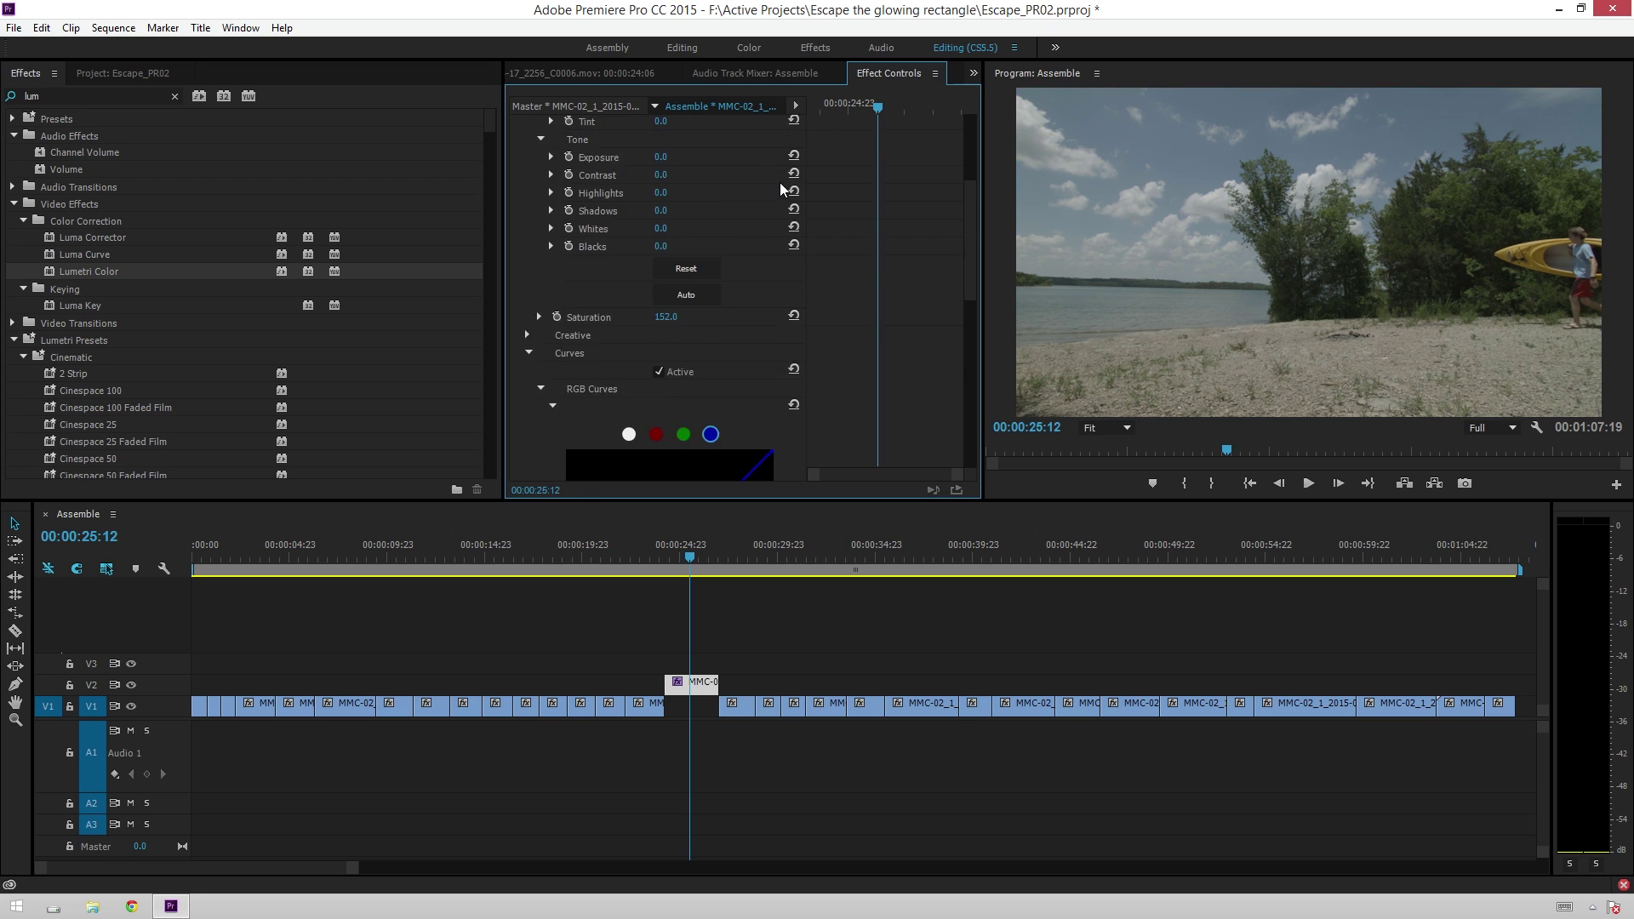
{"action": "scroll", "coordinate": [783, 183], "scroll_direction": "up", "scroll_amount": 3}
{"action": "scroll", "coordinate": [827, 294], "scroll_direction": "down", "scroll_amount": 14}
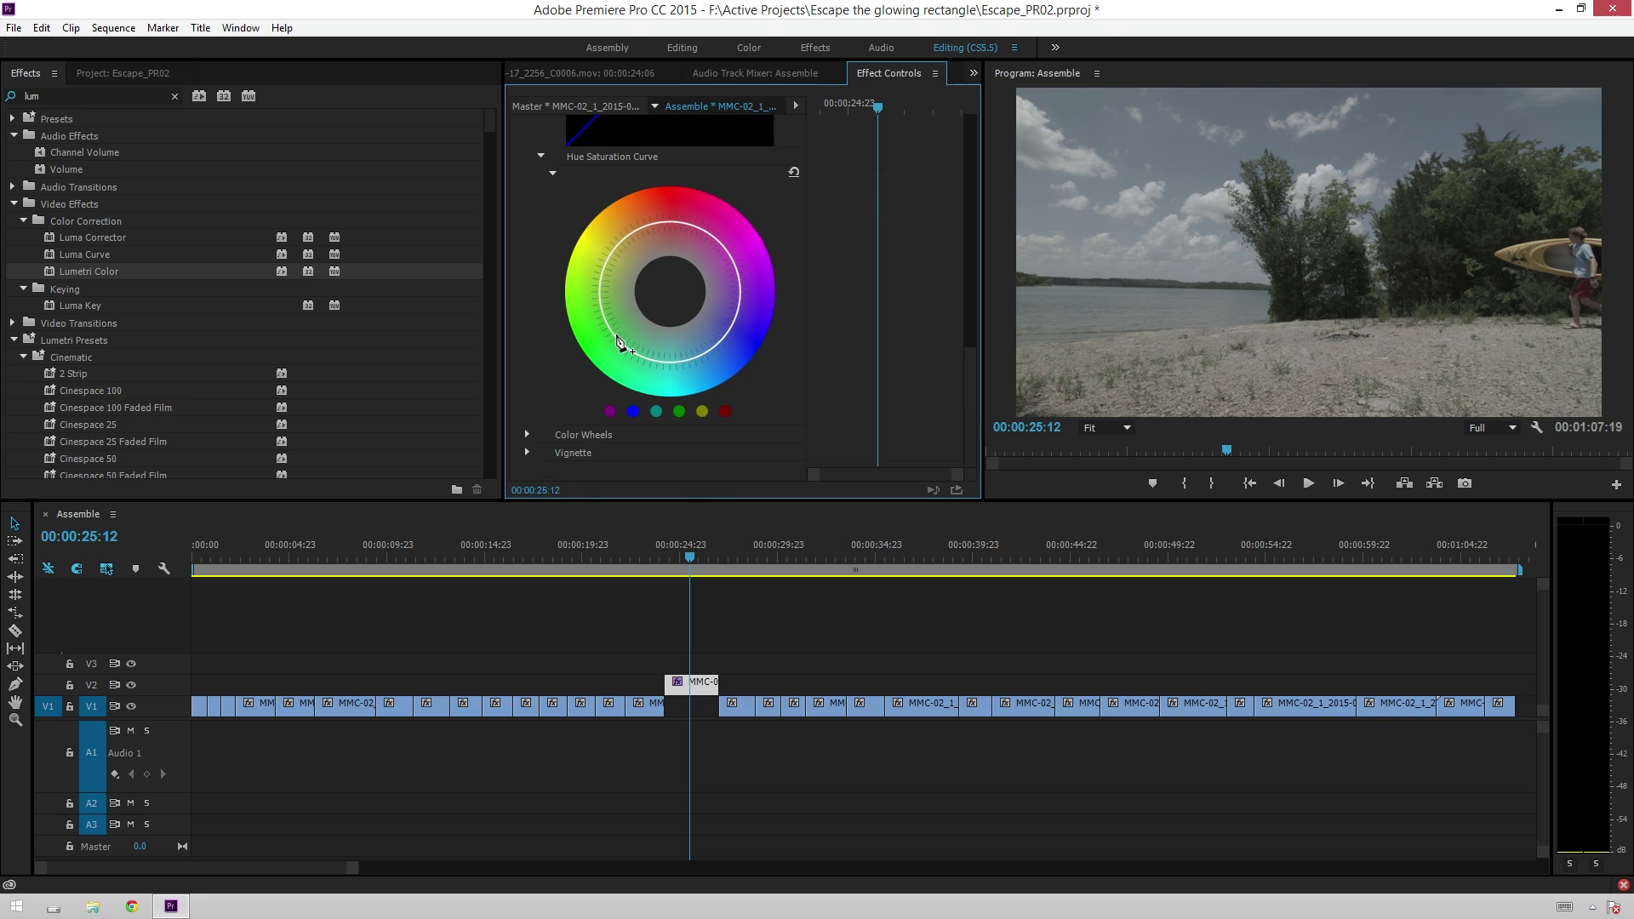
Step: Expand Color Wheels, try shadows toward blue, midtones toward red-orange and highlights toward yellow-green, and reset the wheels
{"action": "left_click", "coordinate": [526, 435]}
{"action": "scroll", "coordinate": [548, 417], "scroll_direction": "down", "scroll_amount": 4}
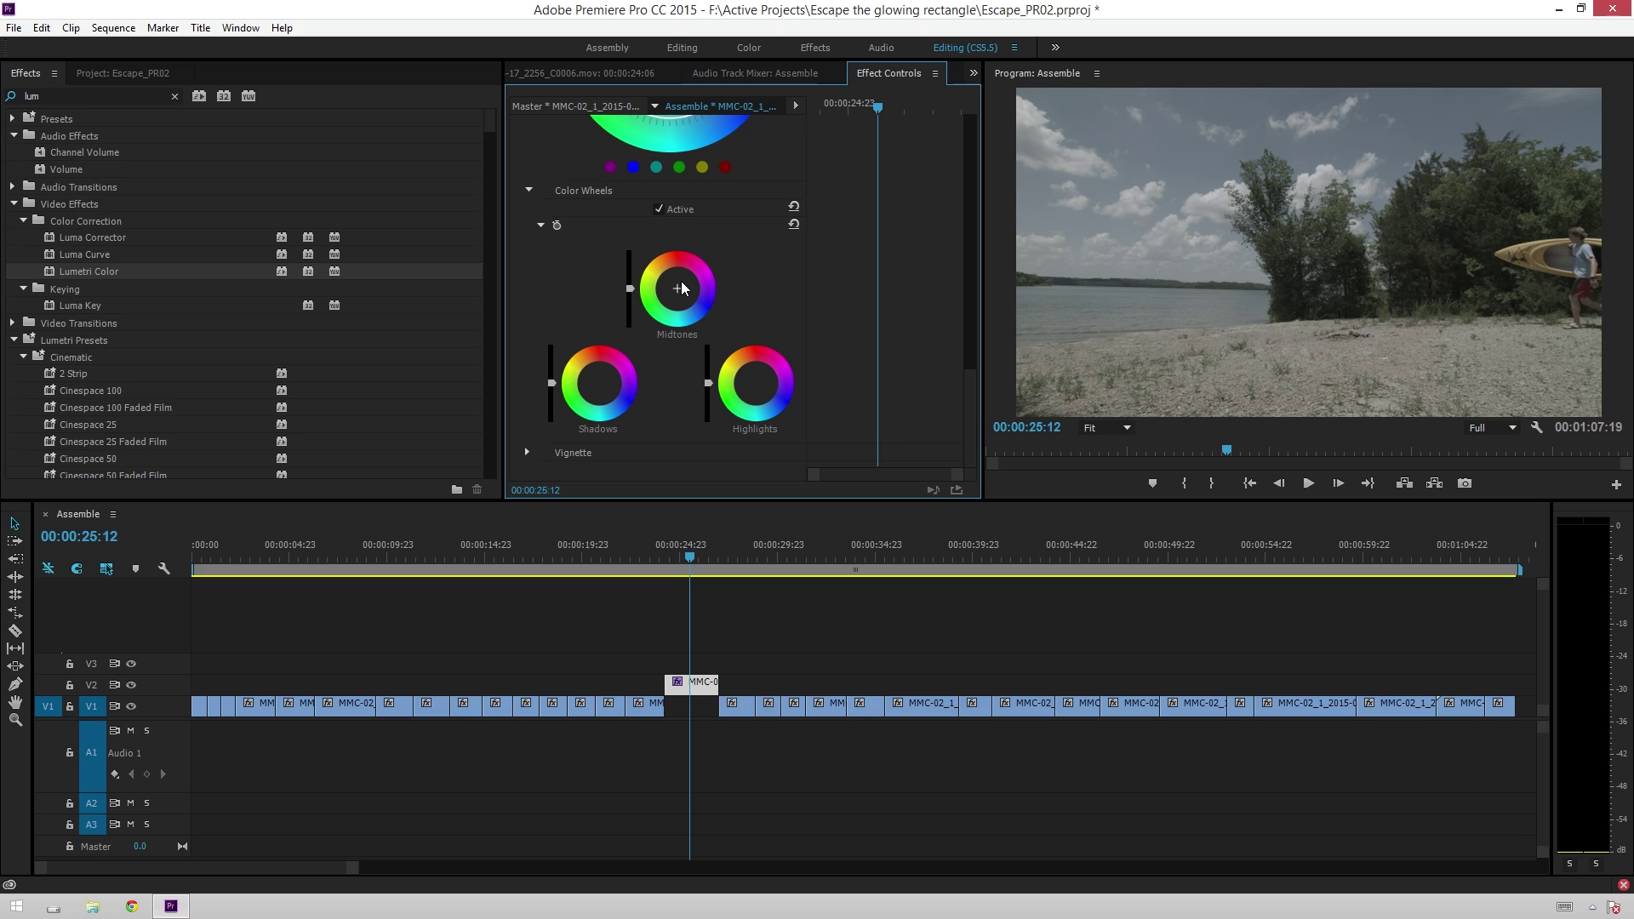
{"action": "left_click_drag", "start_coordinate": [598, 383], "coordinate": [602, 392]}
{"action": "left_click_drag", "start_coordinate": [677, 288], "coordinate": [675, 274]}
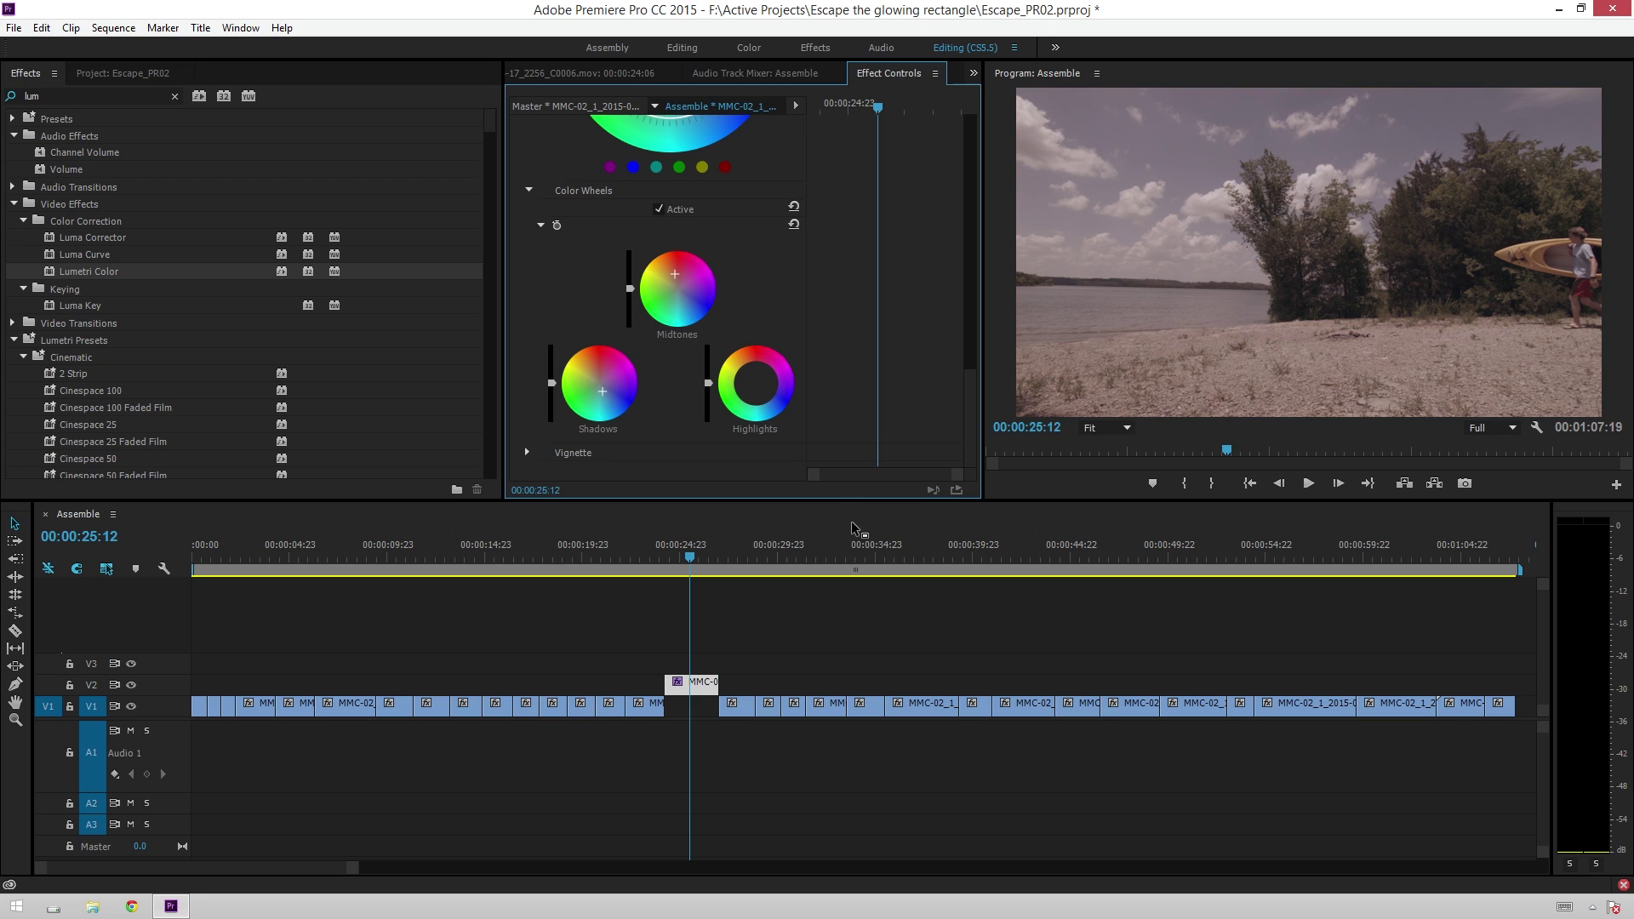
{"action": "left_click_drag", "start_coordinate": [756, 383], "coordinate": [748, 385]}
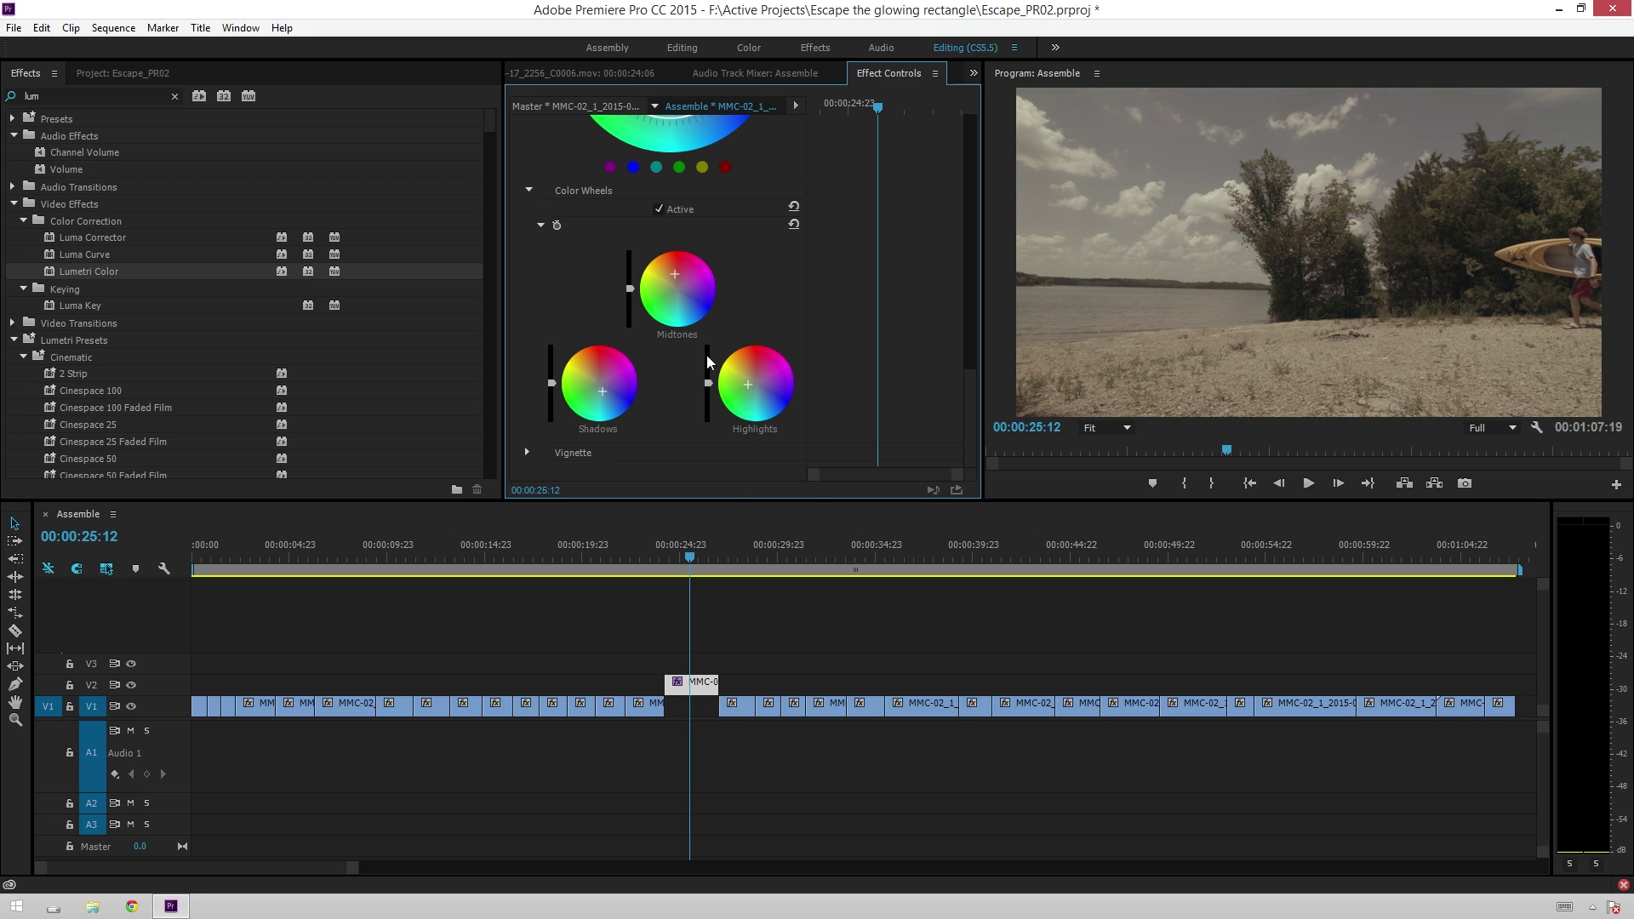
{"action": "left_click", "coordinate": [793, 224]}
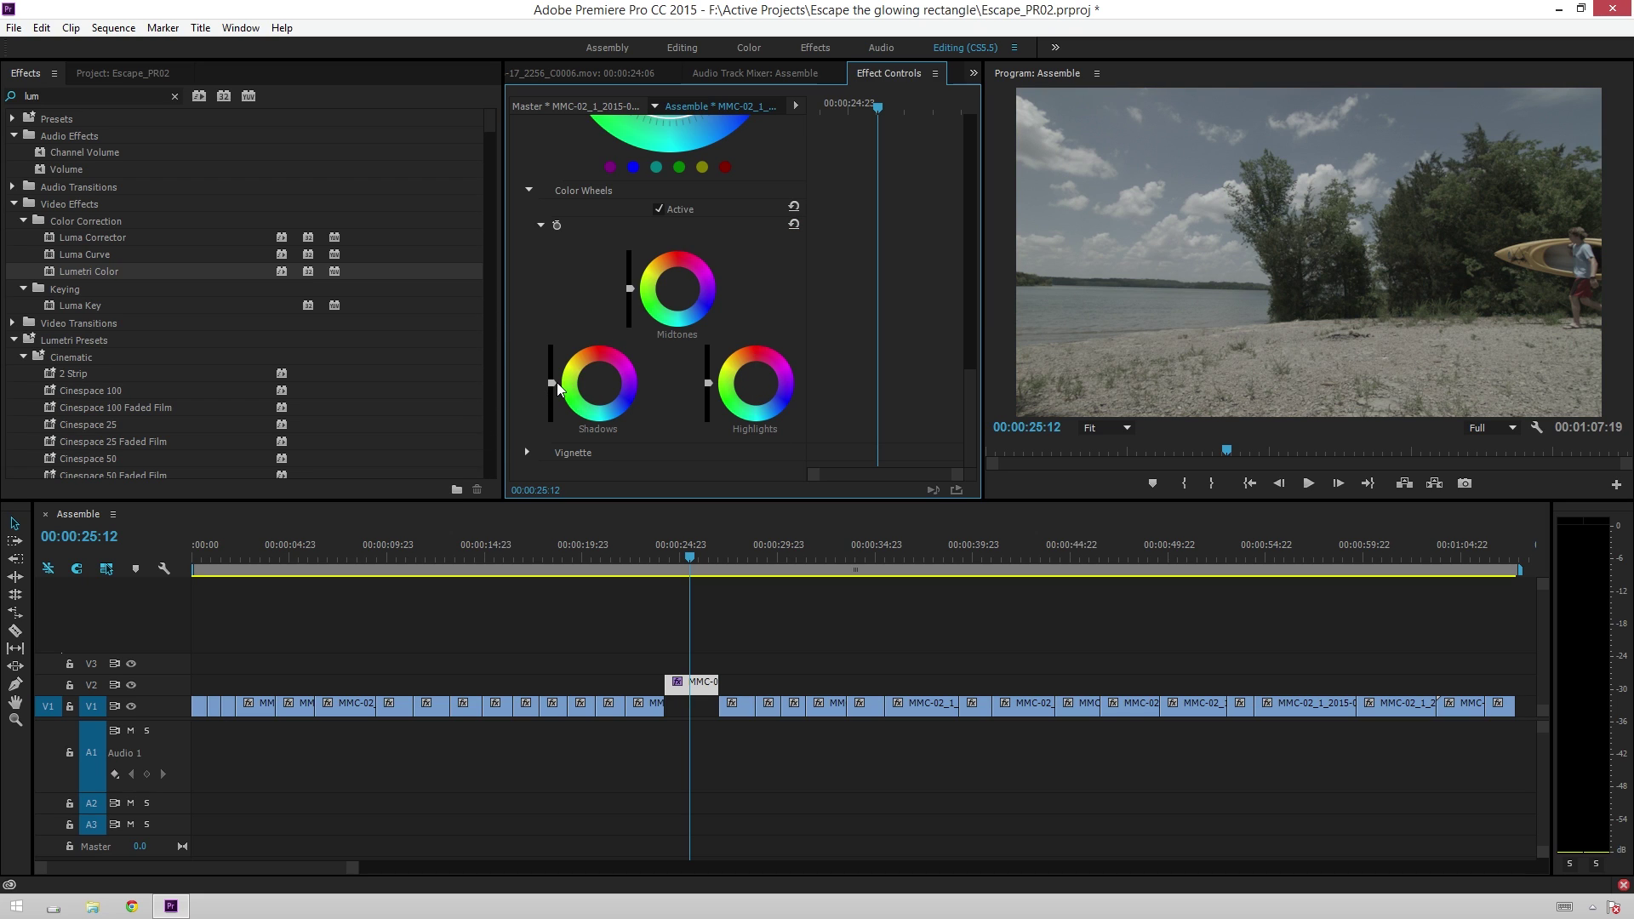
Step: Slightly lower the Shadows and Midtones luminance sliders and raise the Highlights slider in Color Wheels
{"action": "left_click_drag", "start_coordinate": [551, 383], "coordinate": [551, 391]}
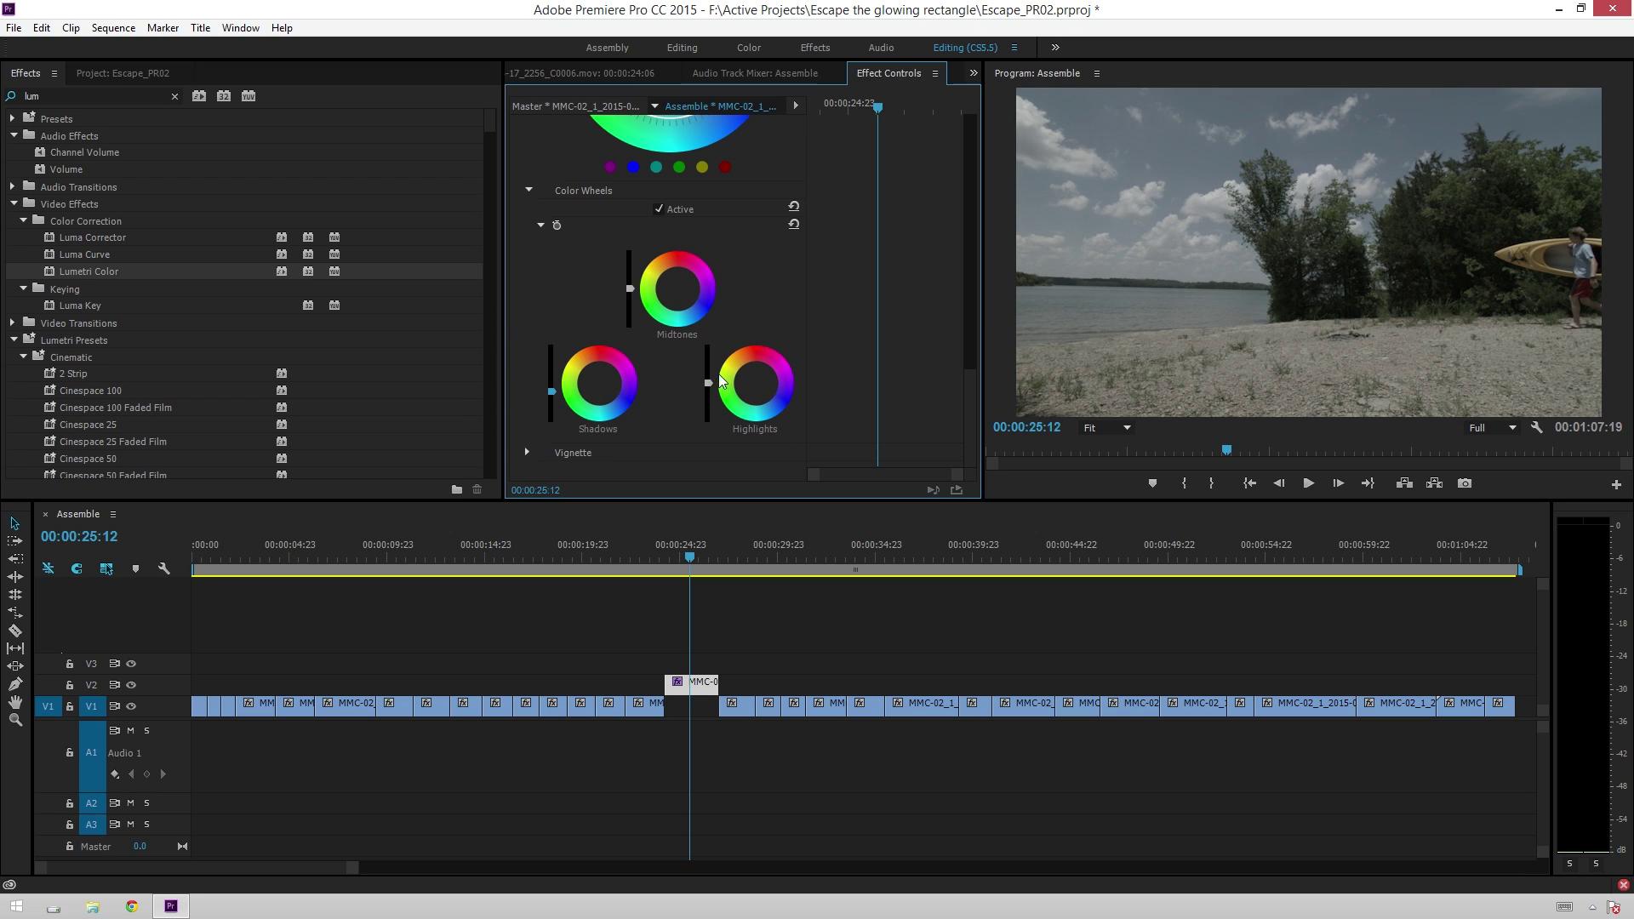
{"action": "left_click_drag", "start_coordinate": [708, 383], "coordinate": [708, 365]}
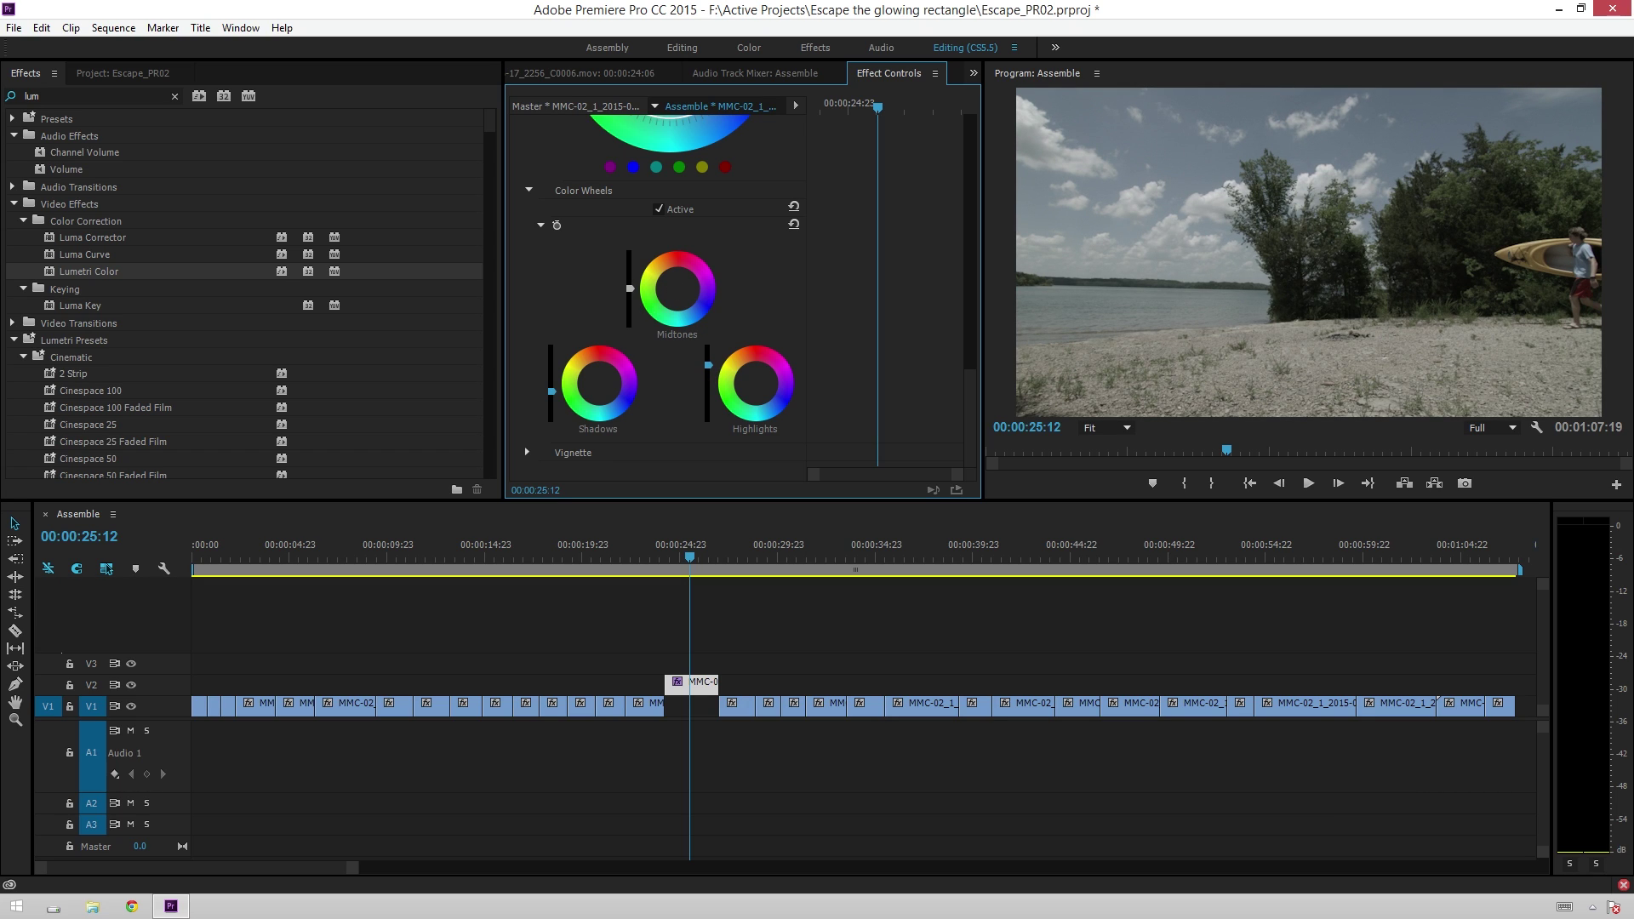
{"action": "left_click_drag", "start_coordinate": [629, 288], "coordinate": [629, 305]}
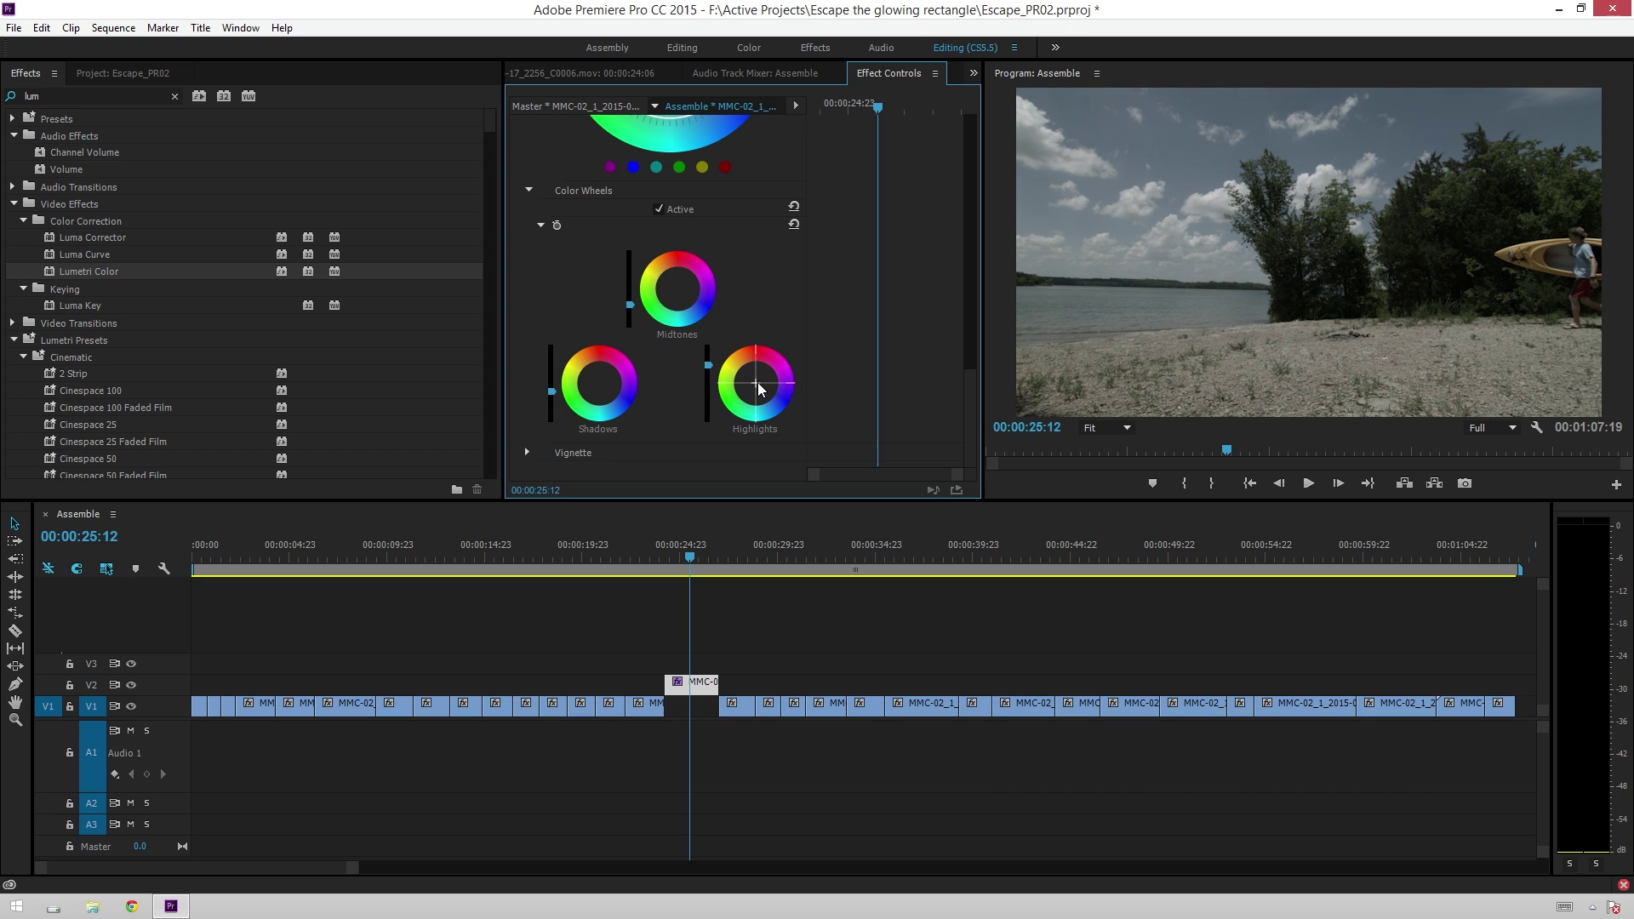
Step: Tint the highlights orange-yellow and the shadows blue-violet, compare with Color Wheels switched off and on, and reset the section
{"action": "left_click_drag", "start_coordinate": [749, 374], "coordinate": [747, 371]}
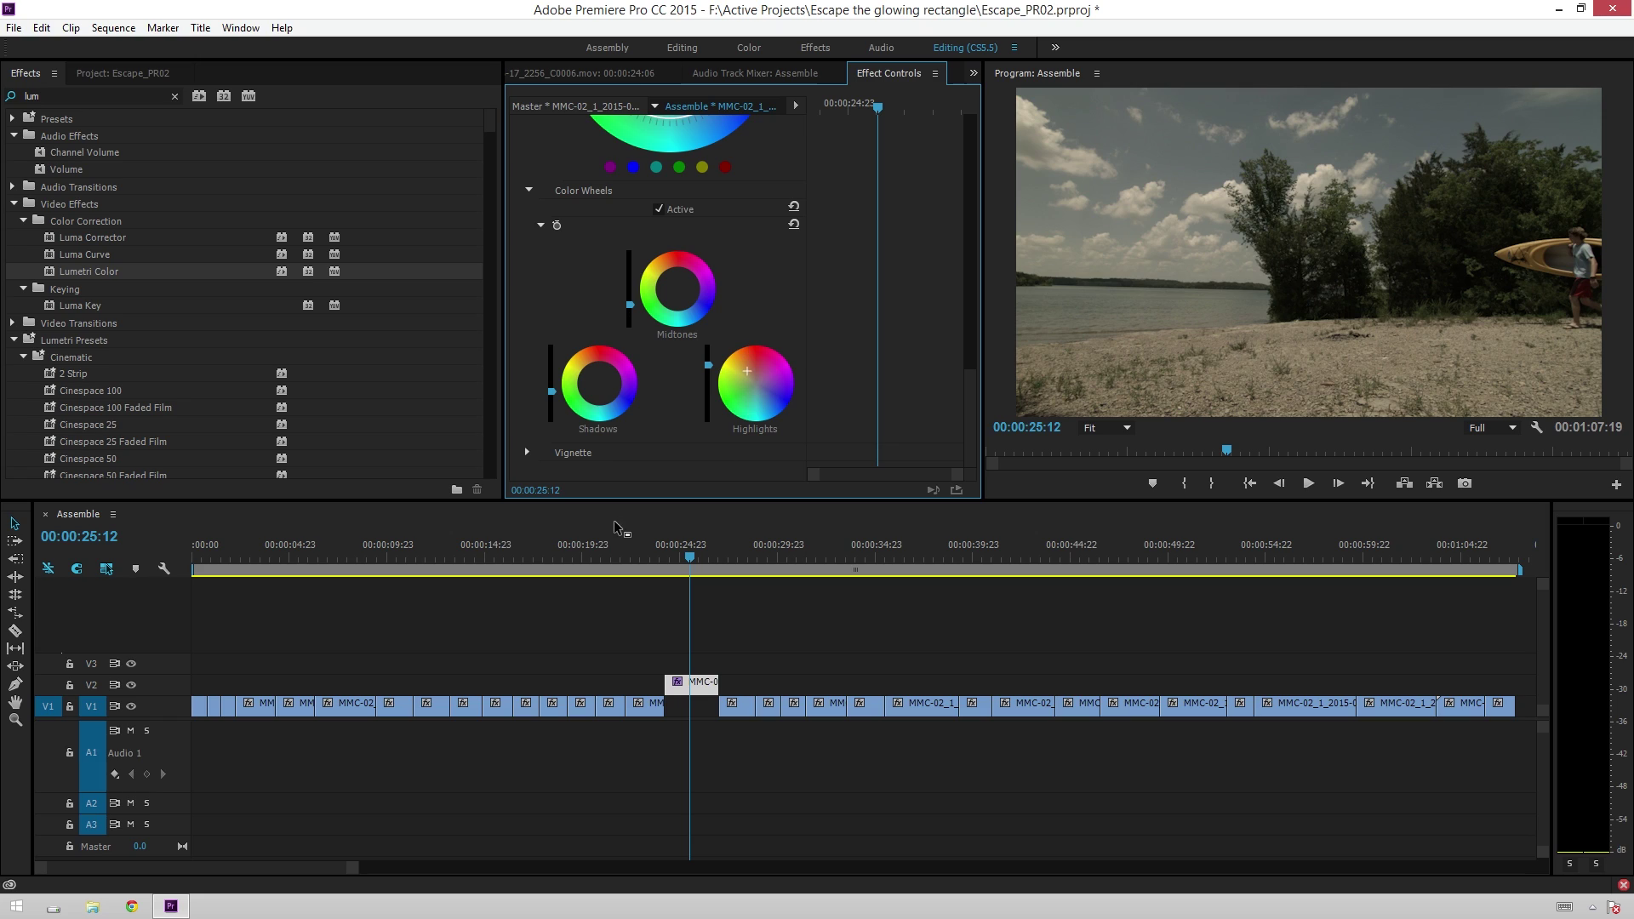
{"action": "left_click_drag", "start_coordinate": [591, 387], "coordinate": [607, 388]}
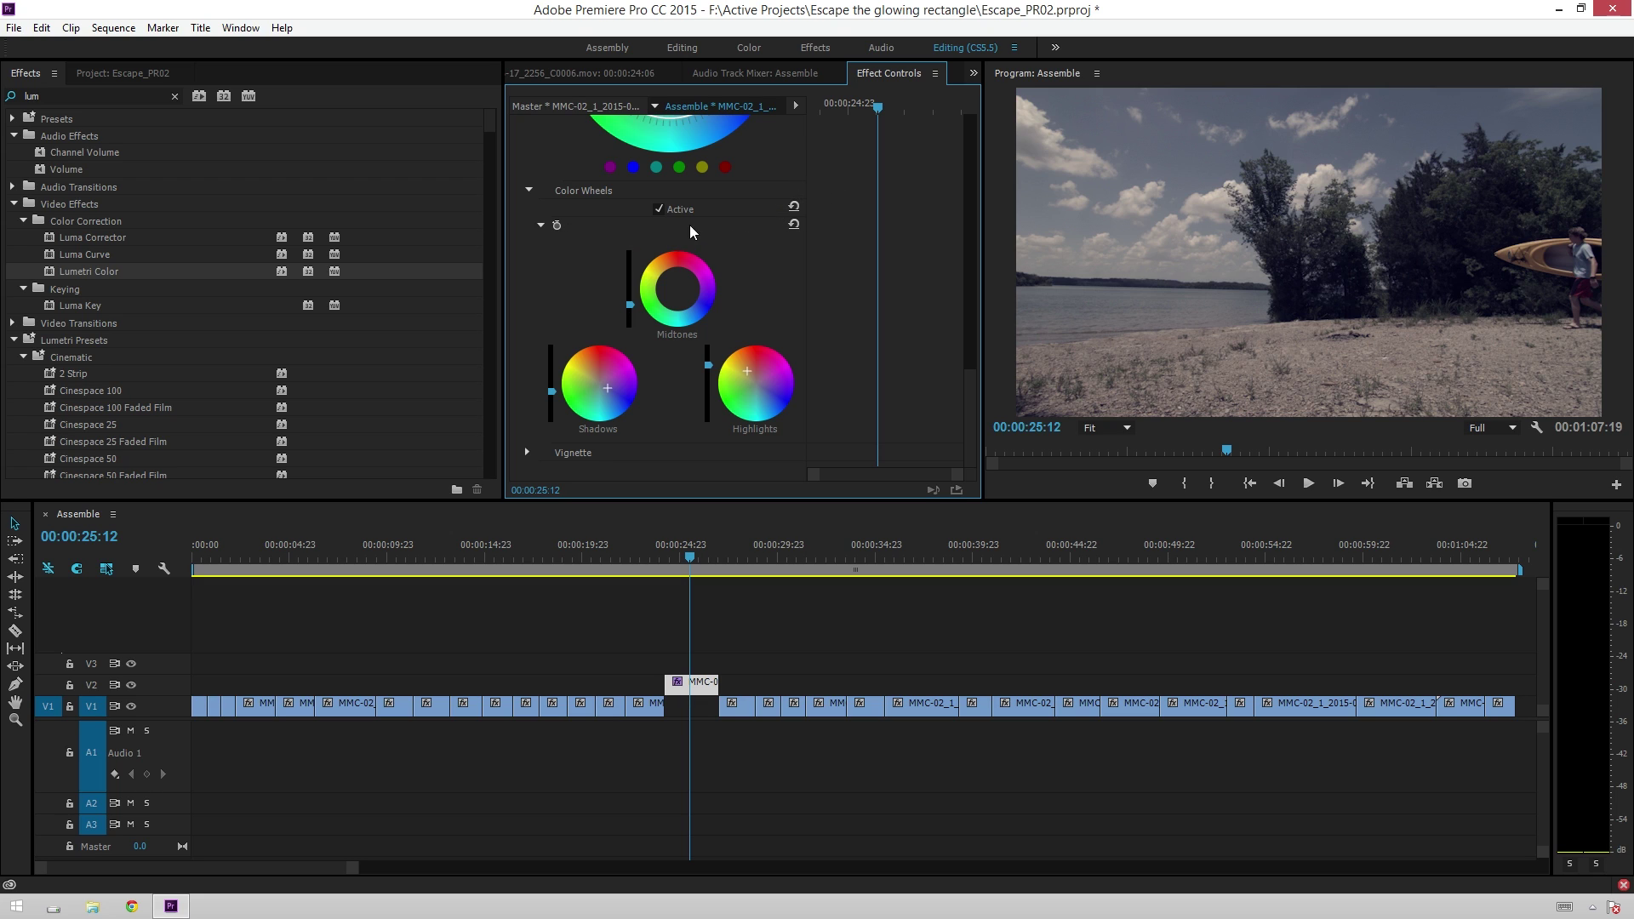
{"action": "left_click", "coordinate": [672, 213]}
{"action": "left_click", "coordinate": [671, 213]}
{"action": "left_click", "coordinate": [794, 207]}
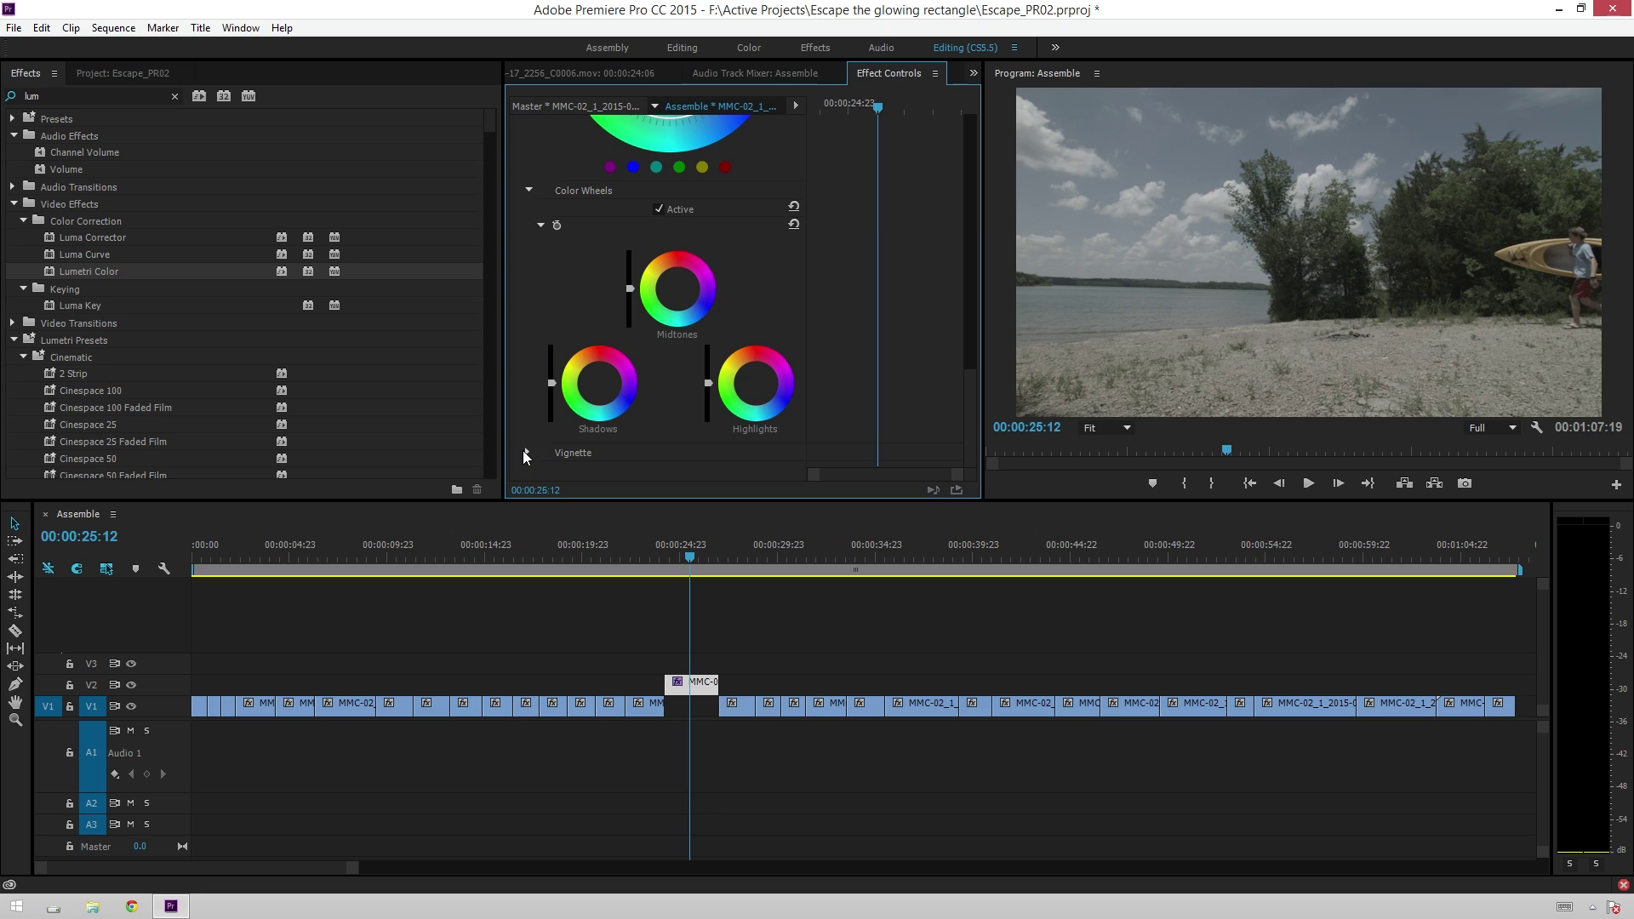
Step: Expand Vignette, try a light Amount of 1.4, and set Amount to -3.8, Midpoint to 0, Roundness to 100 and Feather to 100
{"action": "left_click", "coordinate": [527, 452]}
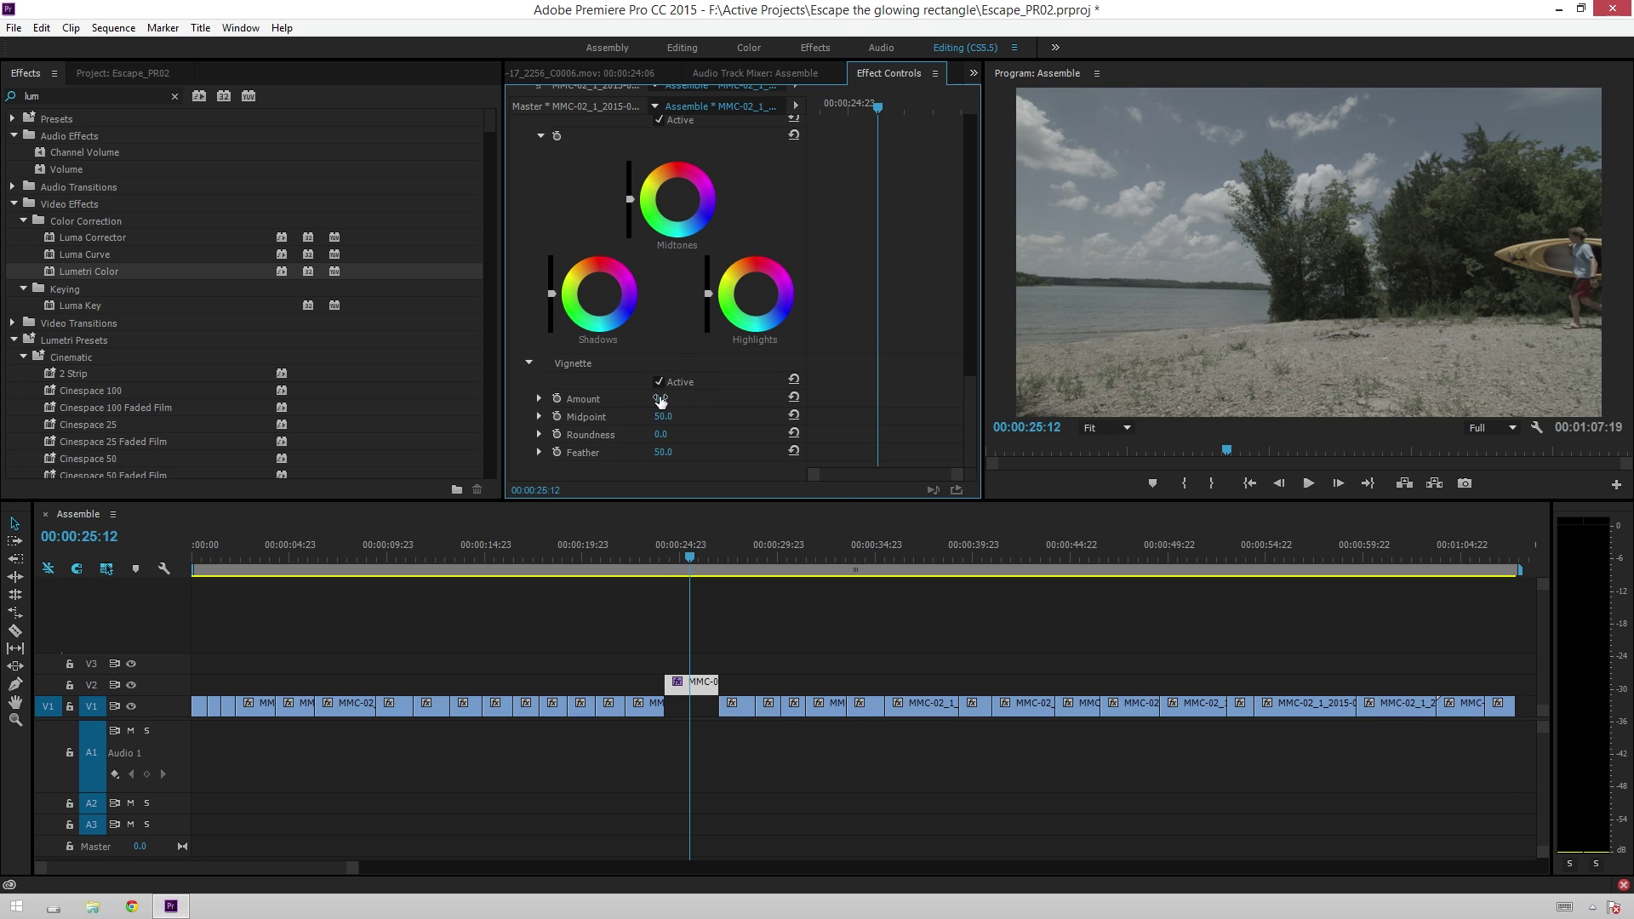
{"action": "left_click_drag", "start_coordinate": [661, 399], "coordinate": [703, 398]}
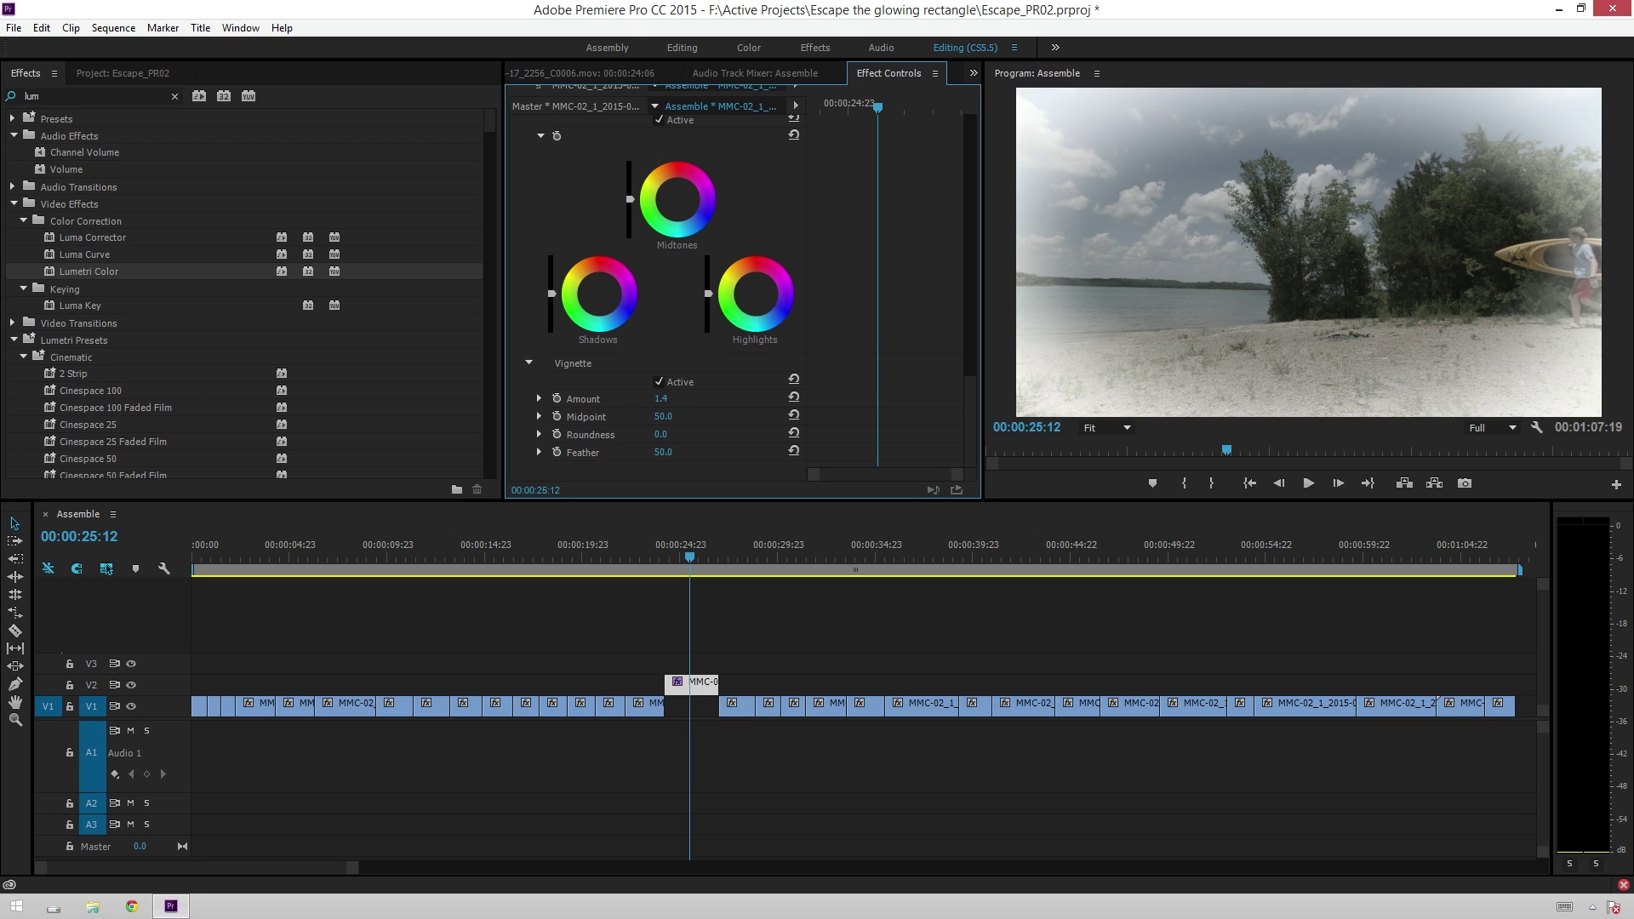
{"action": "left_click_drag", "start_coordinate": [672, 398], "coordinate": [665, 451]}
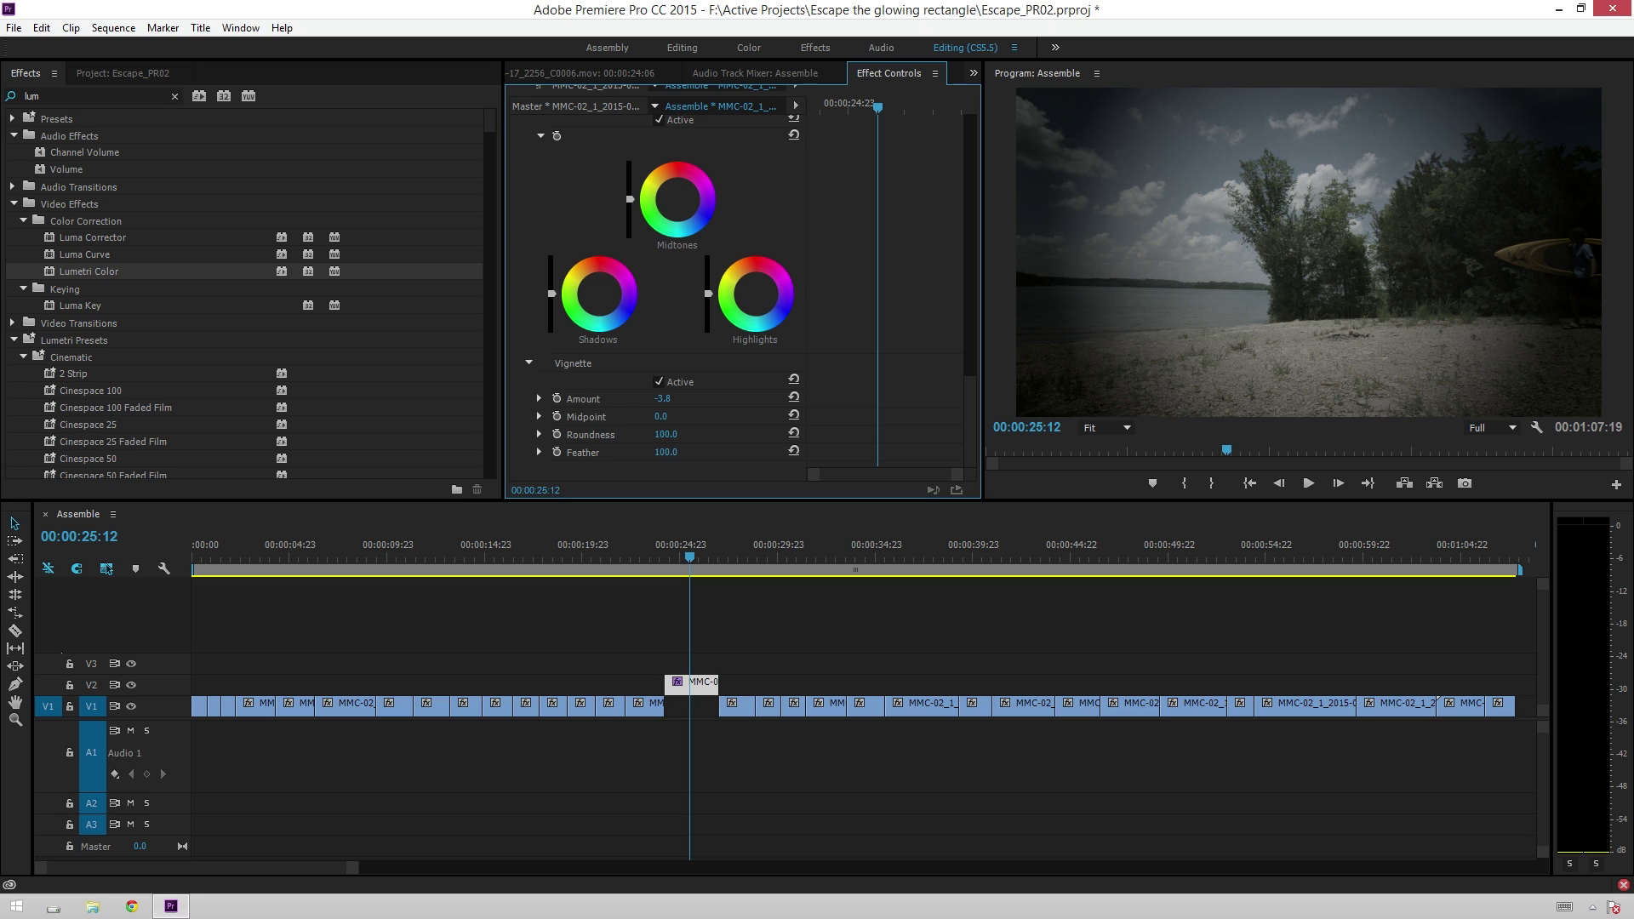
Step: Soften the dark vignette by setting its Amount to -3.2 and Midpoint to 42
{"action": "key", "text": "ctrl+z"}
{"action": "key", "text": "ctrl+shift+z"}
{"action": "left_click_drag", "start_coordinate": [663, 398], "coordinate": [696, 416]}
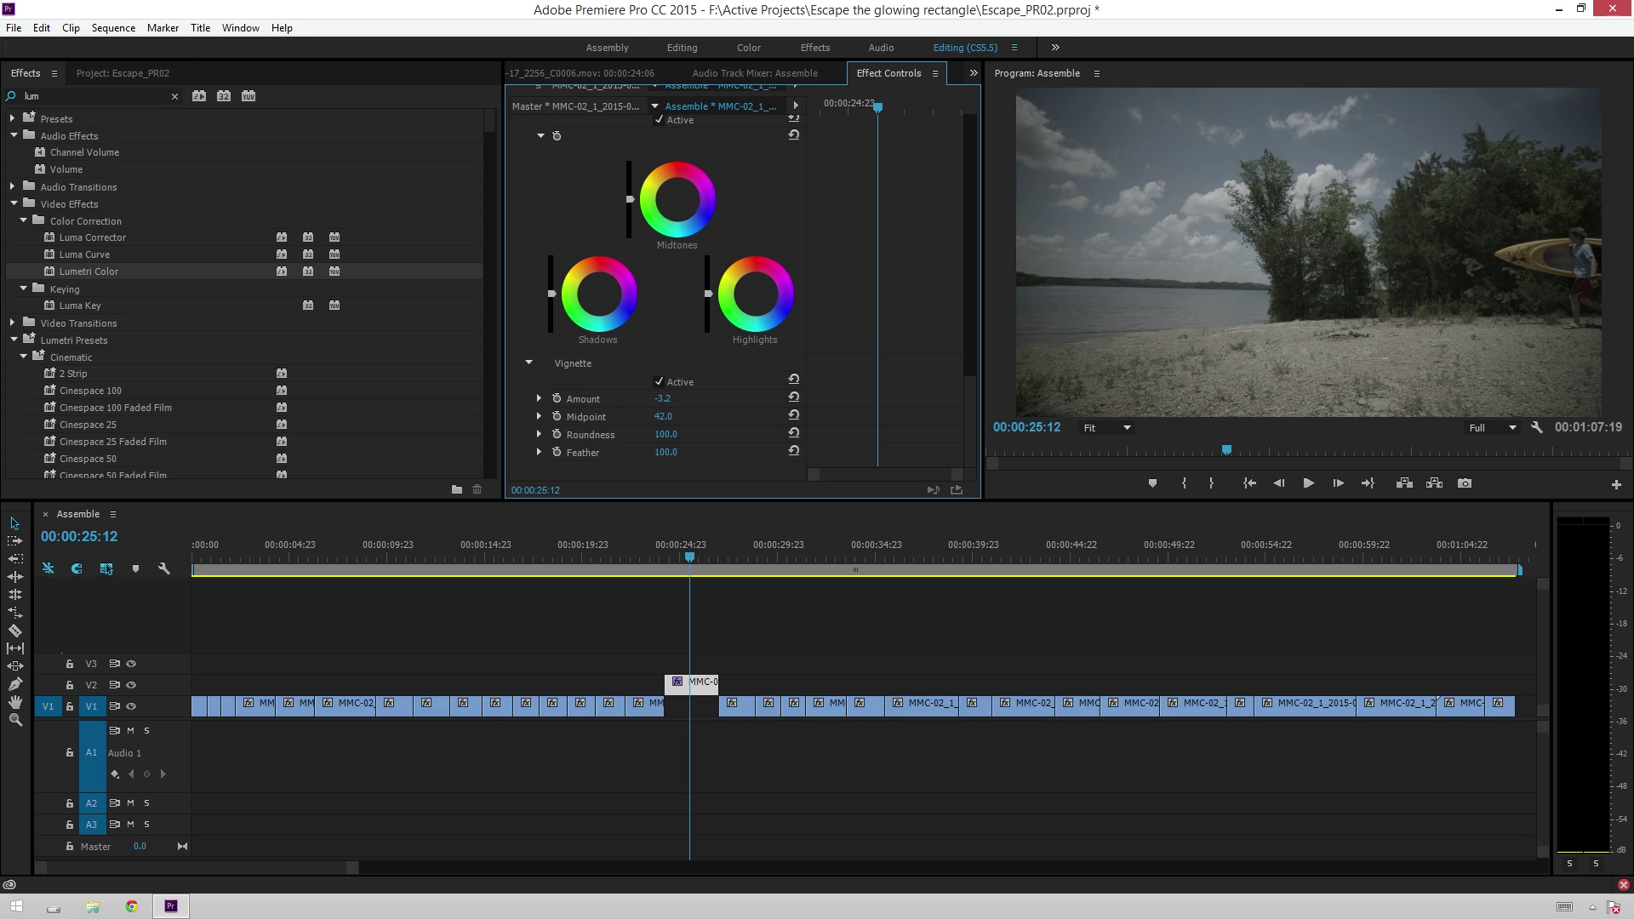